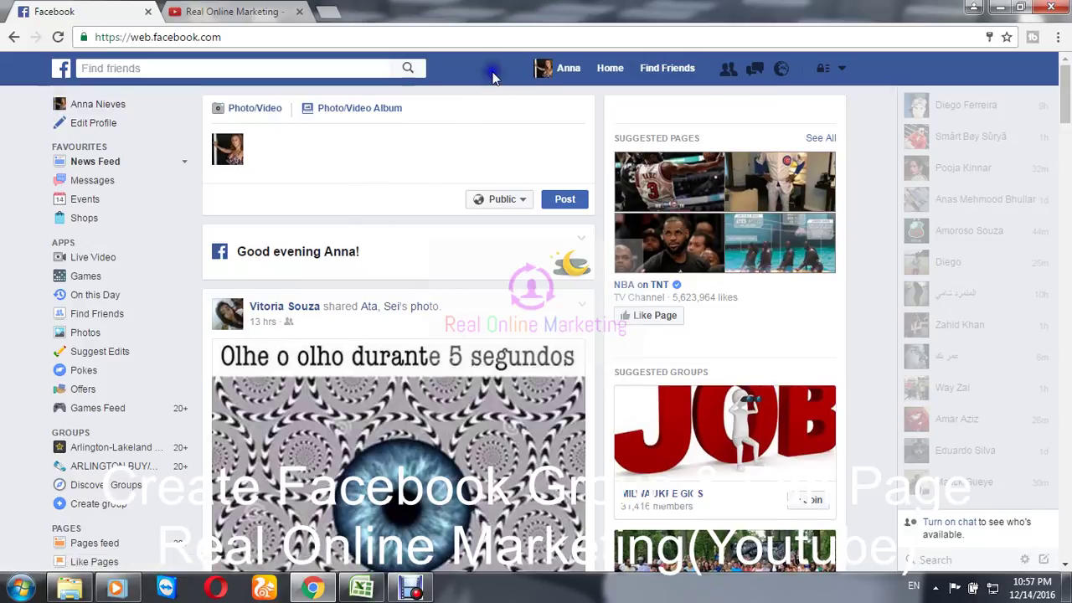
{"action": "left_click", "coordinate": [826, 72]}
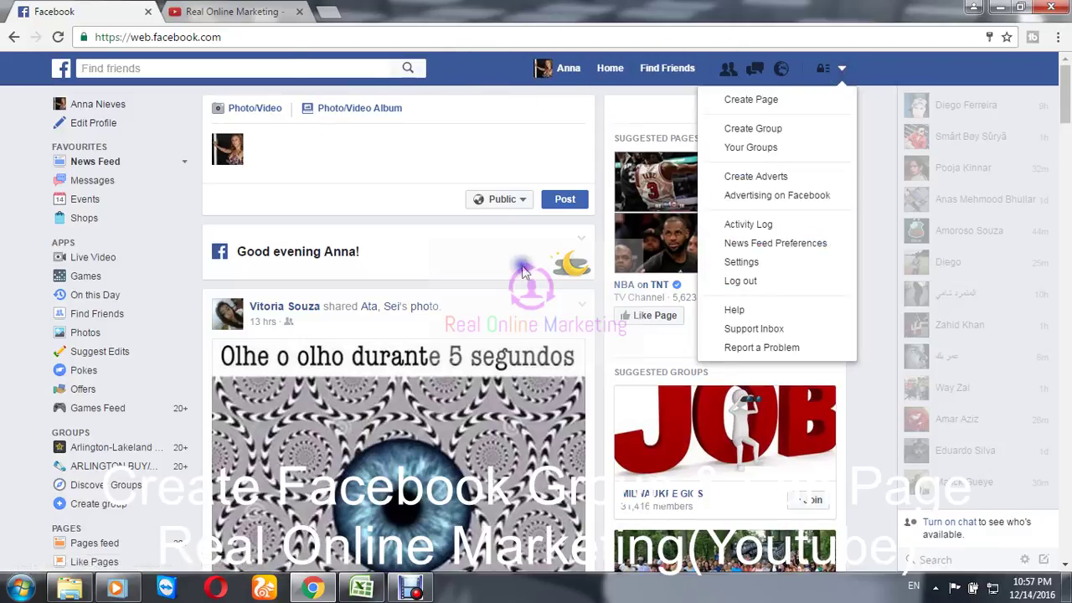
{"action": "left_click", "coordinate": [463, 73]}
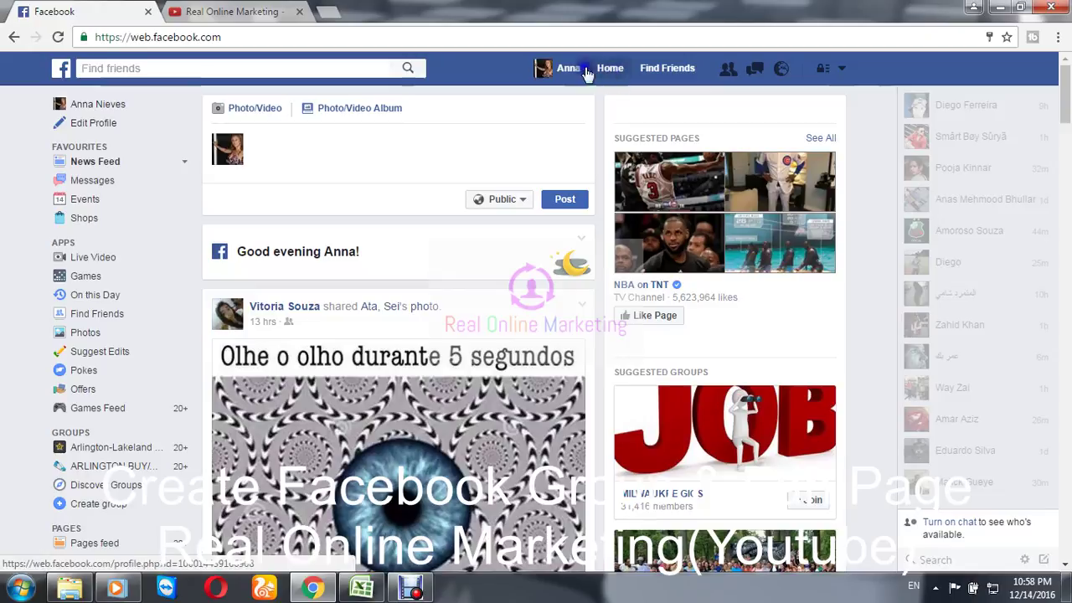
{"action": "scroll", "coordinate": [5, 299], "scroll_direction": "down", "scroll_amount": 8}
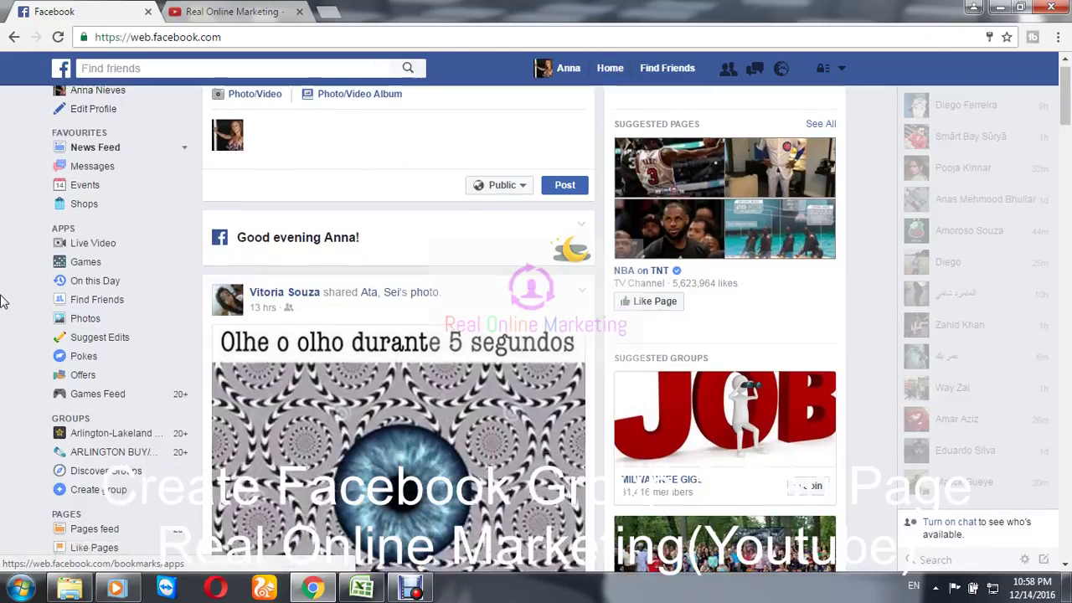
{"action": "scroll", "coordinate": [16, 326], "scroll_direction": "up", "scroll_amount": 8}
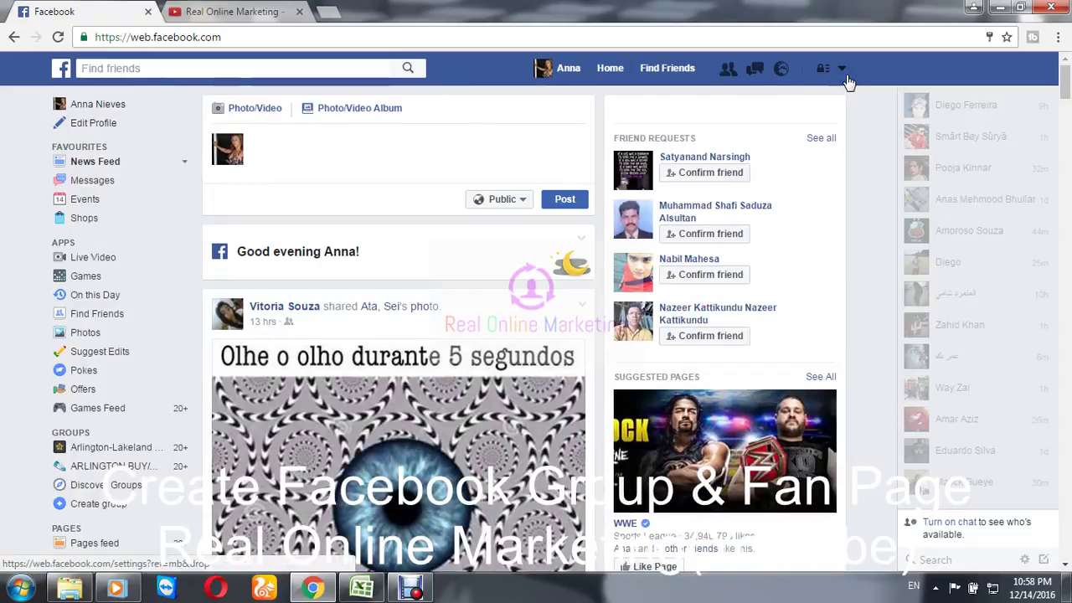
- Start creating a new Facebook Page
{"action": "left_click", "coordinate": [843, 70]}
{"action": "left_click", "coordinate": [843, 71]}
{"action": "left_click", "coordinate": [843, 70]}
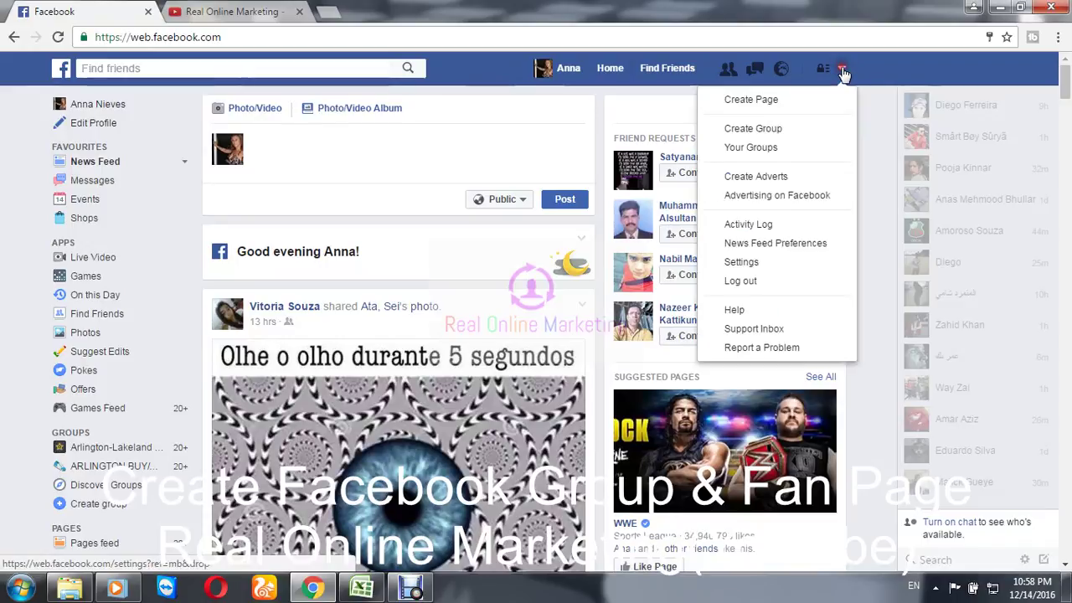
{"action": "left_click", "coordinate": [785, 101]}
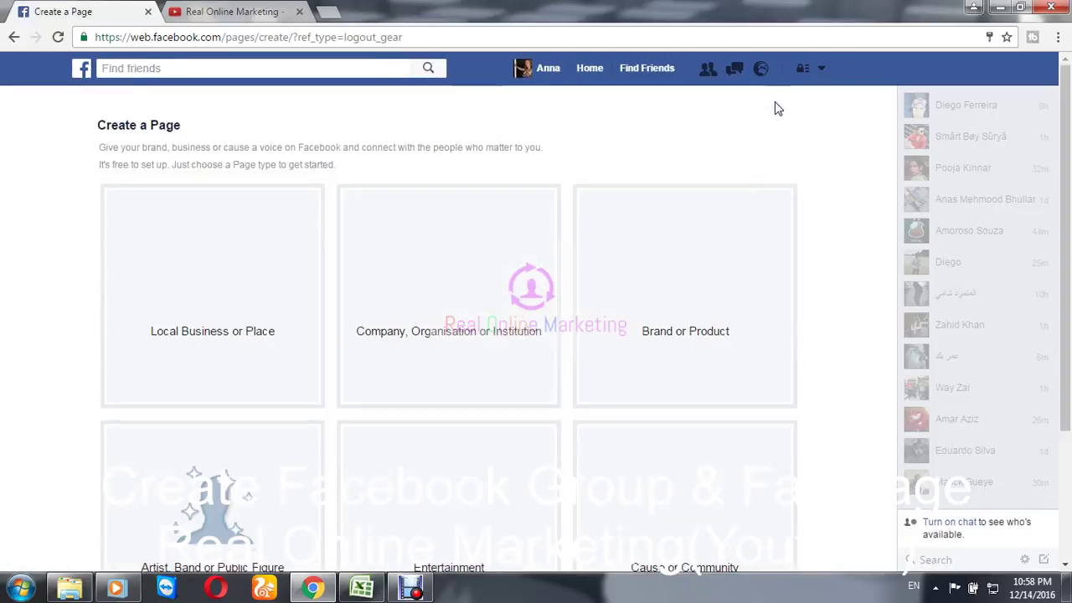
- Look over the available Page types and the introductory text on the Create a Page screen
{"action": "scroll", "coordinate": [765, 189], "scroll_direction": "down", "scroll_amount": 2}
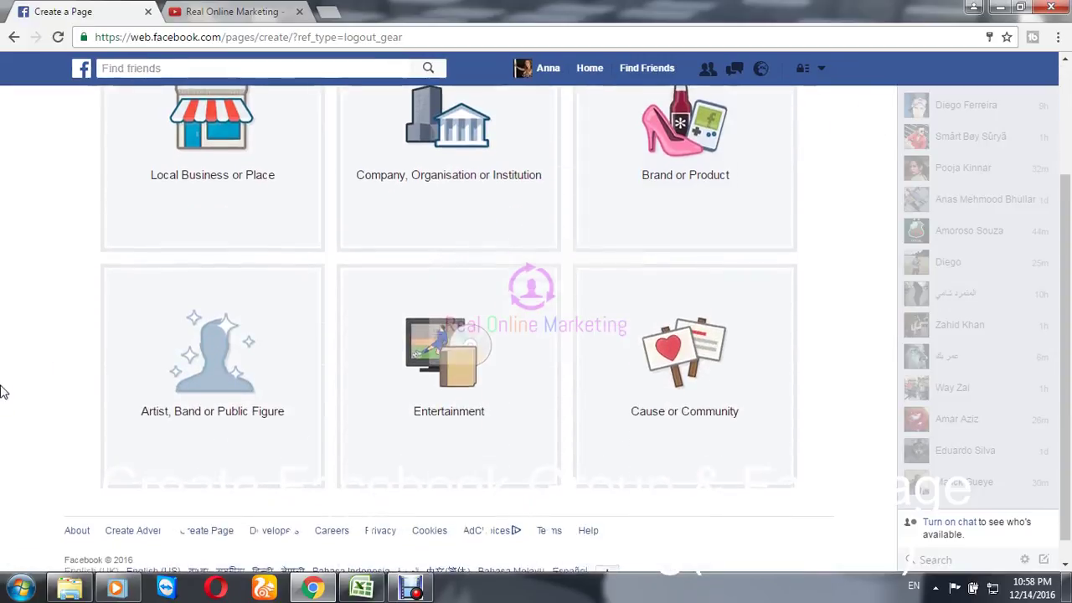
{"action": "scroll", "coordinate": [3, 390], "scroll_direction": "up", "scroll_amount": 2}
{"action": "mouse_move", "coordinate": [91, 151]}
{"action": "left_mouse_down"}
{"action": "mouse_move", "coordinate": [313, 169]}
{"action": "mouse_move", "coordinate": [349, 162]}
{"action": "mouse_move", "coordinate": [306, 181]}
{"action": "mouse_move", "coordinate": [81, 163]}
{"action": "mouse_move", "coordinate": [72, 143]}
{"action": "mouse_move", "coordinate": [84, 150]}
{"action": "left_mouse_up"}
{"action": "left_click", "coordinate": [381, 166]}
{"action": "left_click", "coordinate": [82, 142]}
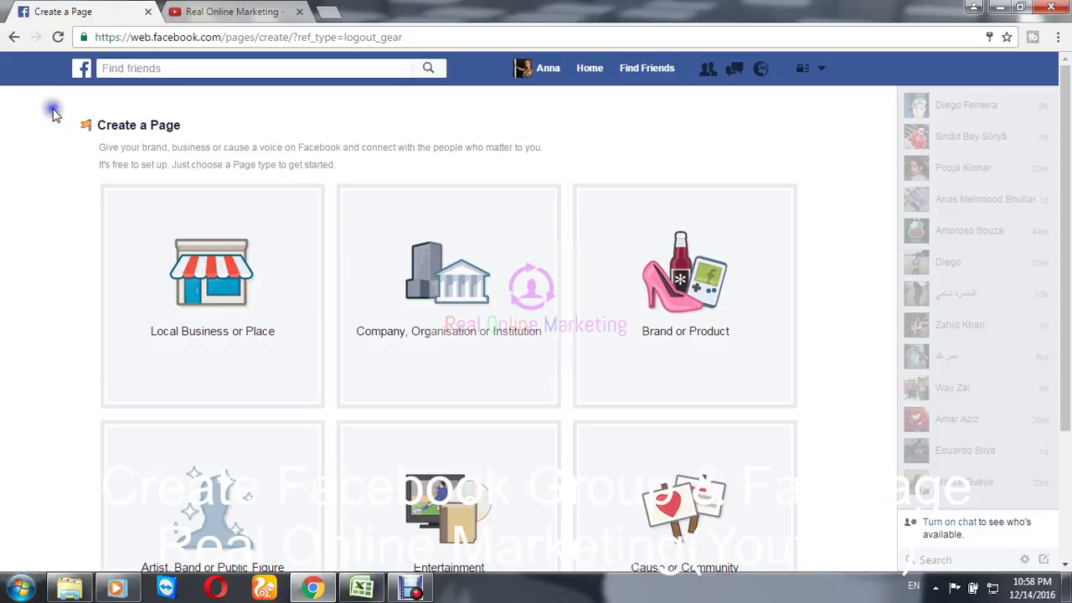
{"action": "left_click_drag", "start_coordinate": [50, 109], "coordinate": [349, 160]}
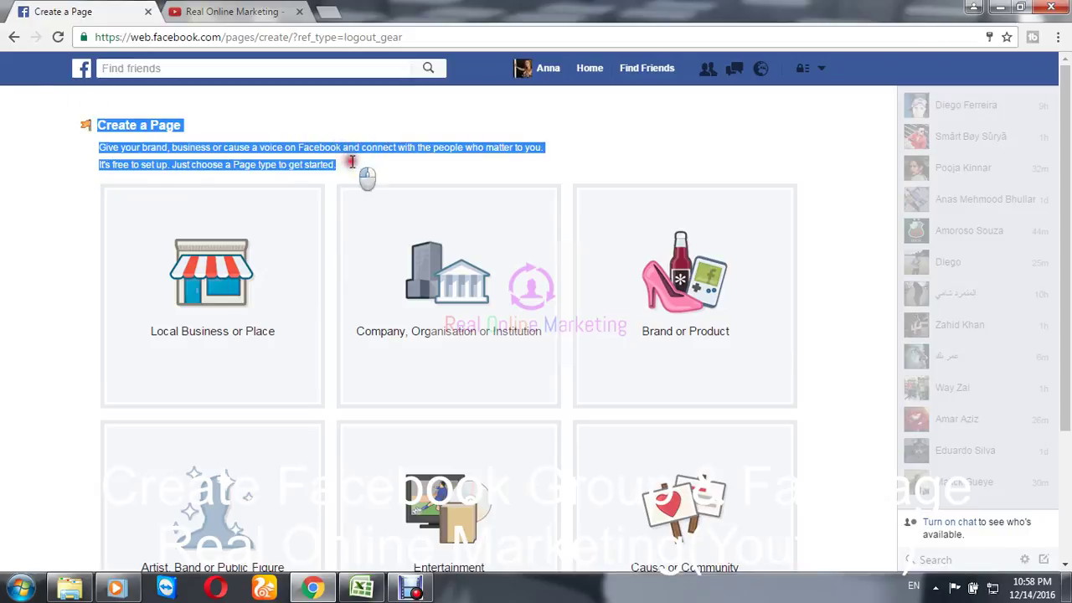
{"action": "left_click", "coordinate": [348, 160]}
- Look through the Real Online Marketing YouTube channel's home page and videos, and return to the Create a Page screen
{"action": "left_click", "coordinate": [243, 13]}
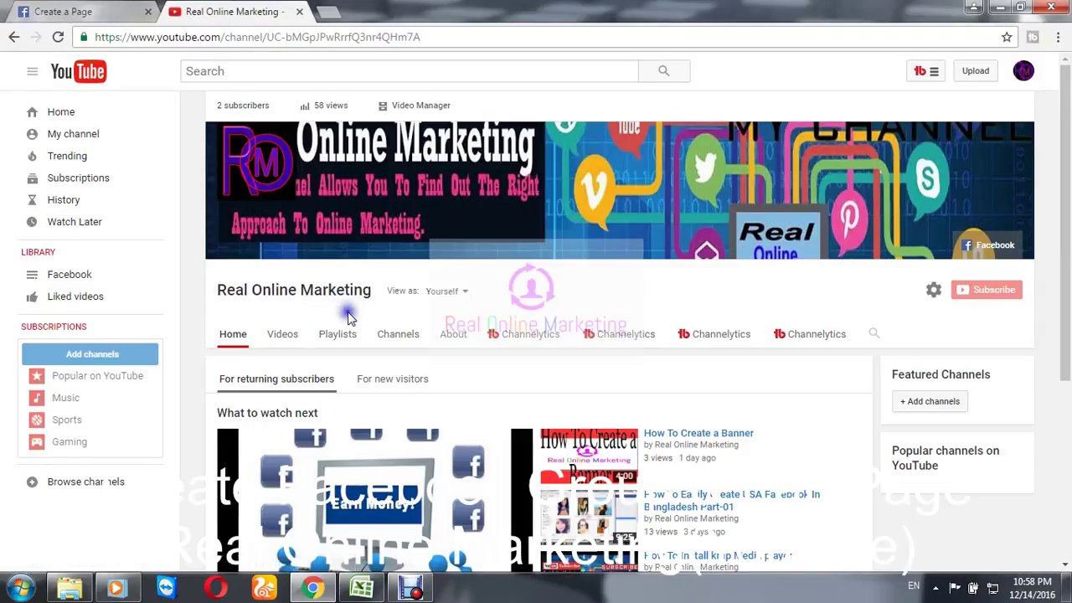
{"action": "scroll", "coordinate": [221, 304], "scroll_direction": "down", "scroll_amount": 3}
{"action": "scroll", "coordinate": [220, 304], "scroll_direction": "up", "scroll_amount": 3}
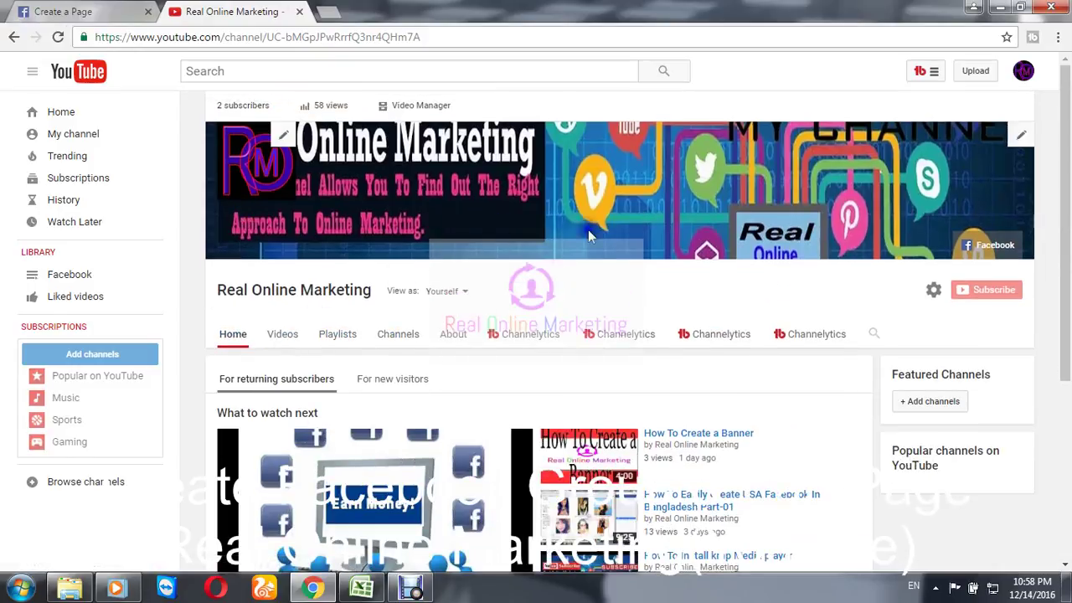
{"action": "scroll", "coordinate": [329, 276], "scroll_direction": "down", "scroll_amount": 3}
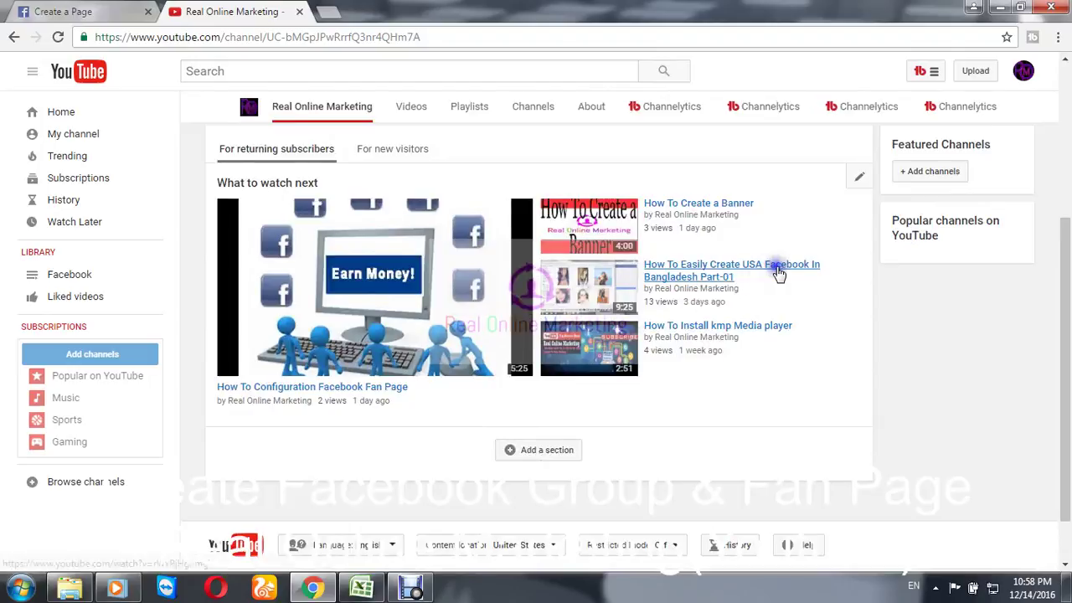
{"action": "left_click", "coordinate": [694, 206]}
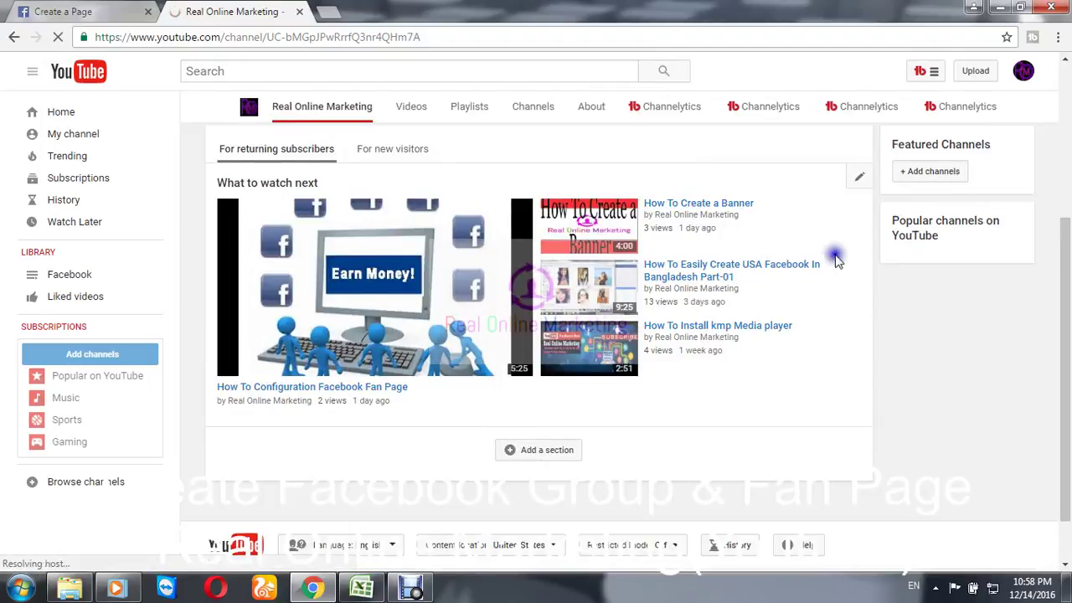
{"action": "scroll", "coordinate": [315, 270], "scroll_direction": "up", "scroll_amount": 3}
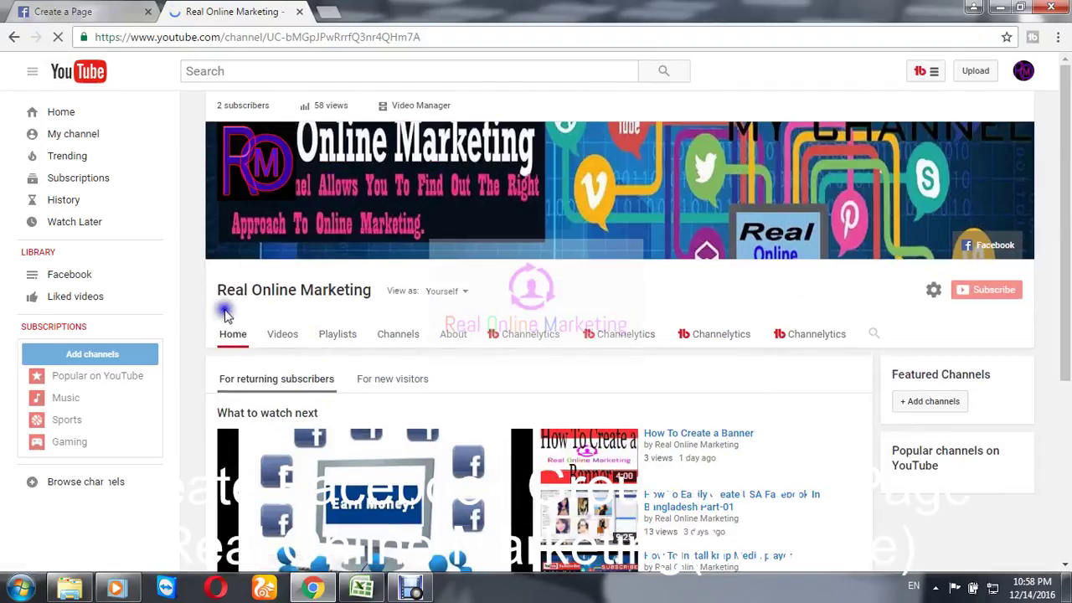
{"action": "key", "text": "ctrl+Tab"}
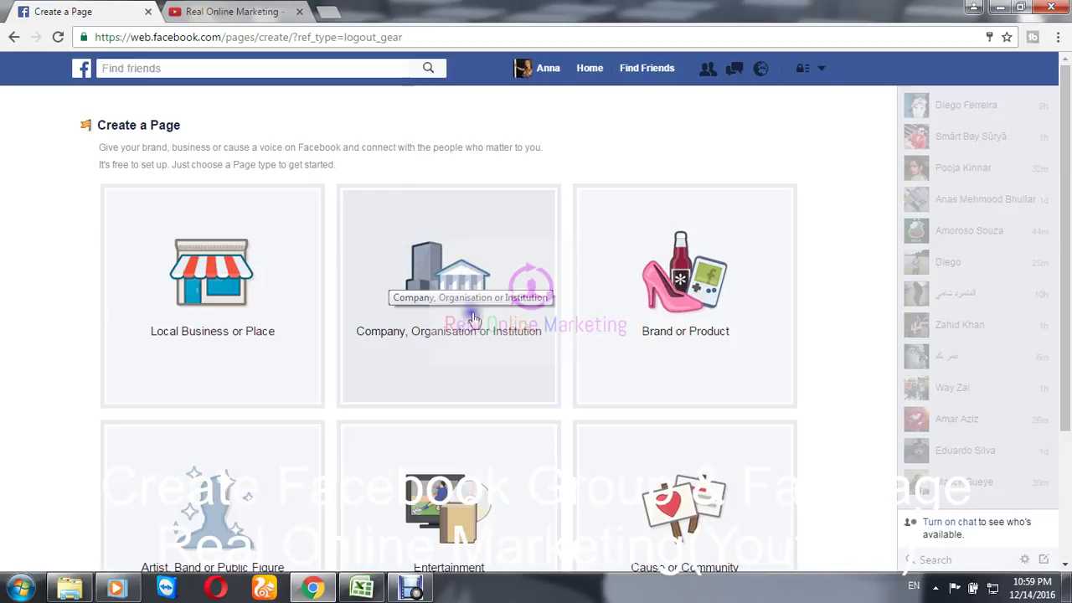
- Choose the Company, Organisation or Institution page type and set its category to Education
{"action": "left_click", "coordinate": [473, 321]}
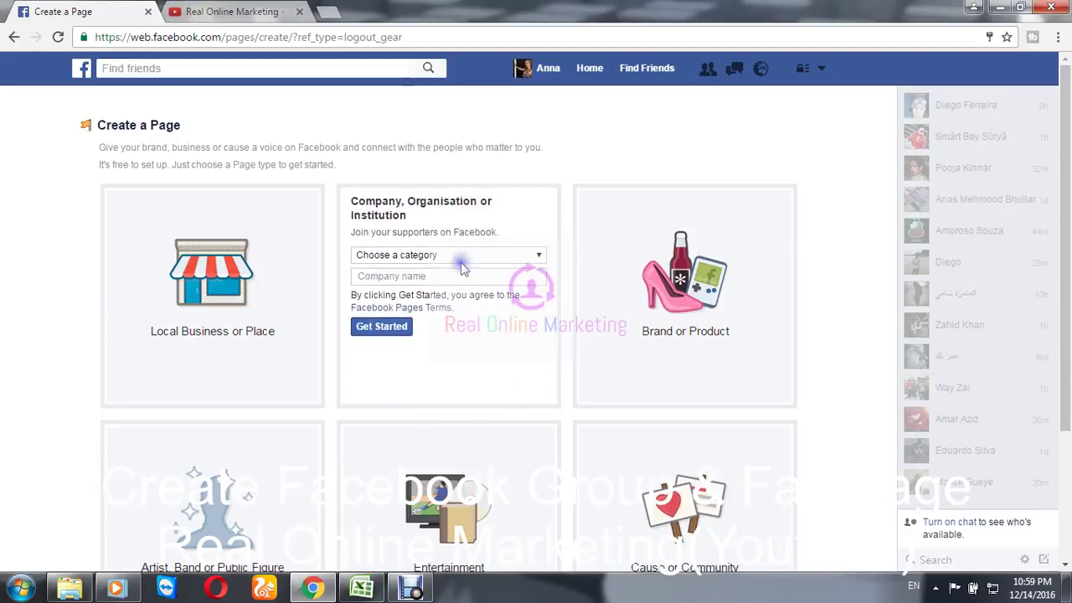
{"action": "left_click", "coordinate": [461, 254]}
{"action": "scroll", "coordinate": [455, 340], "scroll_direction": "down", "scroll_amount": 4}
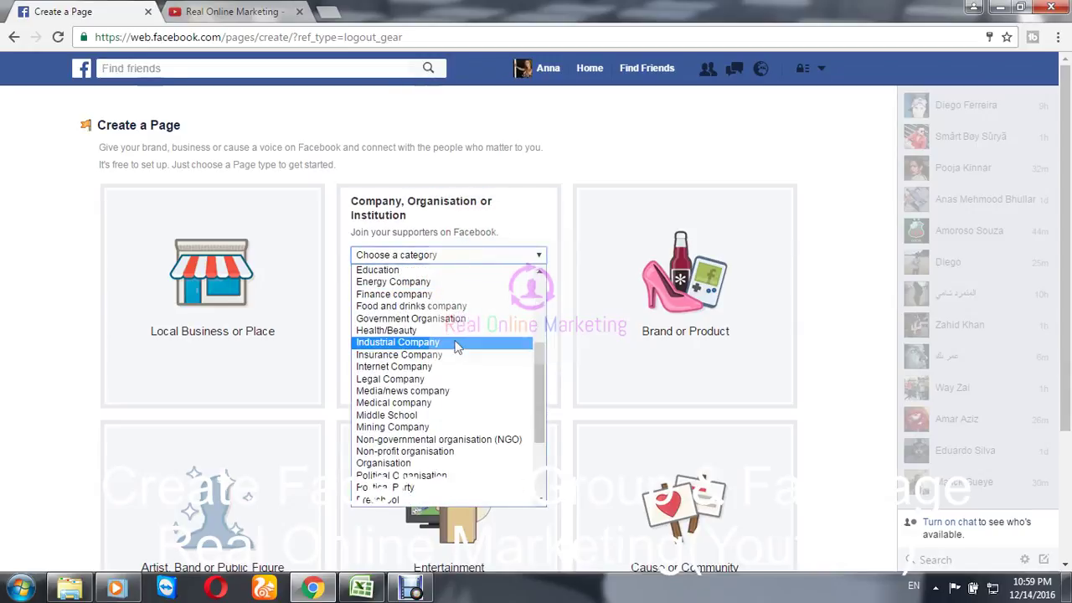
{"action": "scroll", "coordinate": [453, 352], "scroll_direction": "up", "scroll_amount": 4}
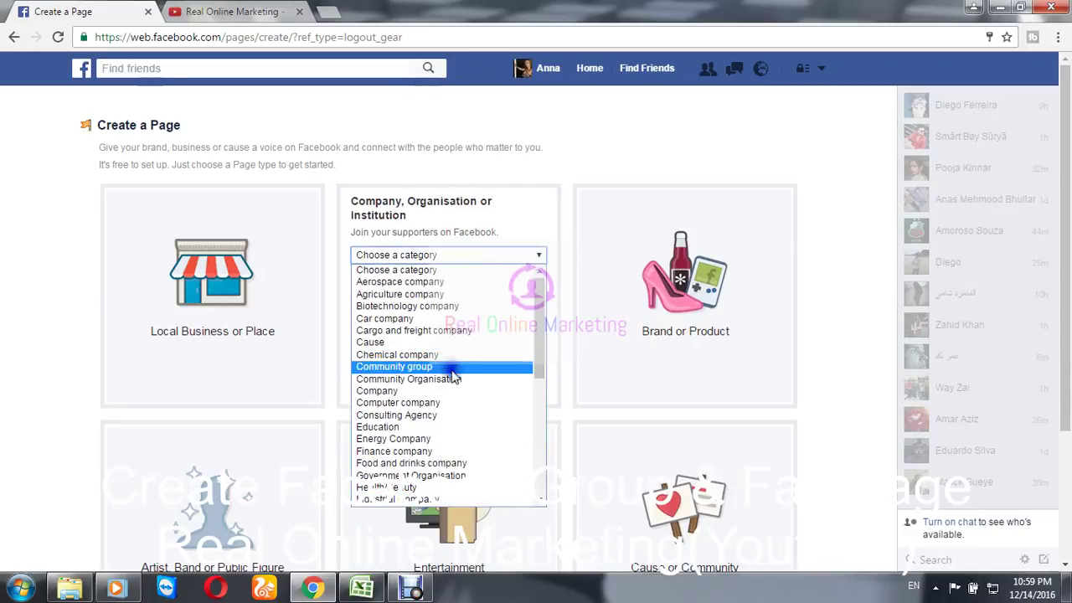
{"action": "left_click", "coordinate": [446, 427]}
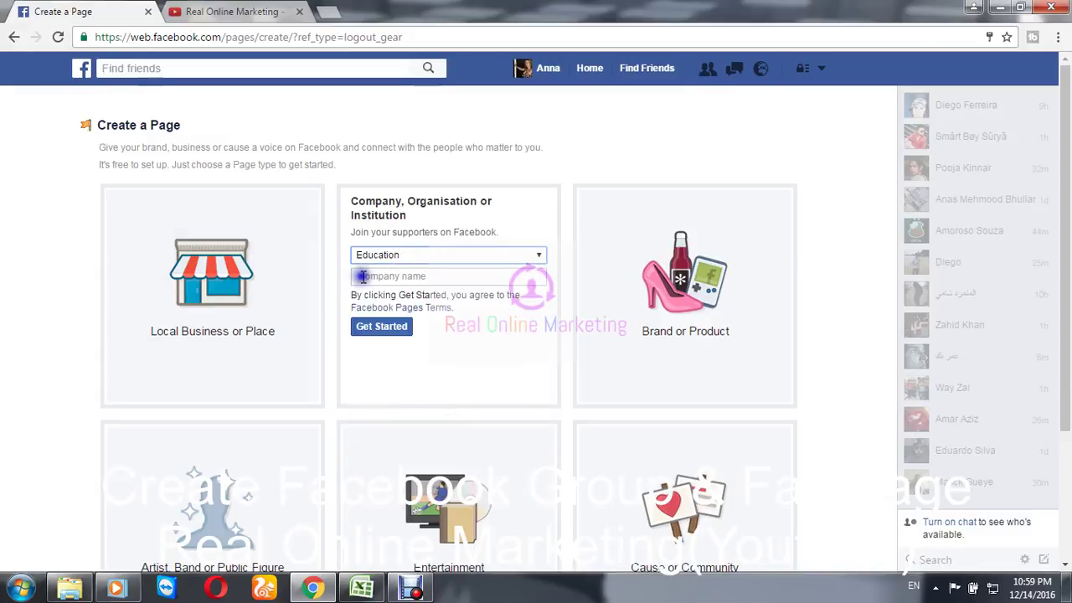
- Copy the channel name "Real Online Marketing" from the YouTube channel page
{"action": "left_click", "coordinate": [241, 10]}
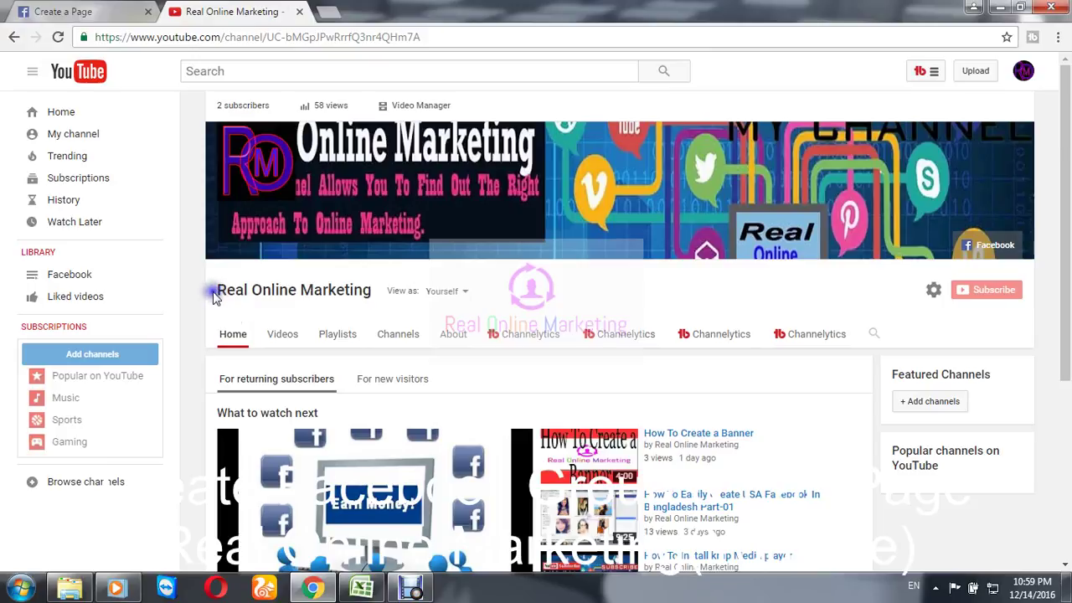
{"action": "triple_click", "coordinate": [318, 289]}
{"action": "right_click", "coordinate": [339, 280]}
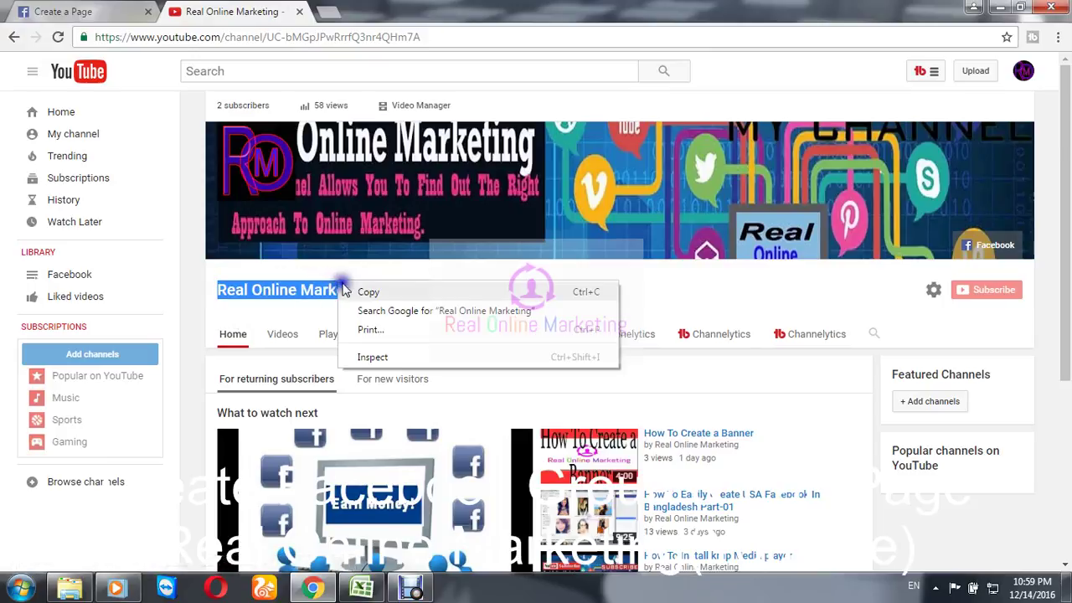
{"action": "left_click", "coordinate": [365, 290]}
{"action": "left_click", "coordinate": [200, 308]}
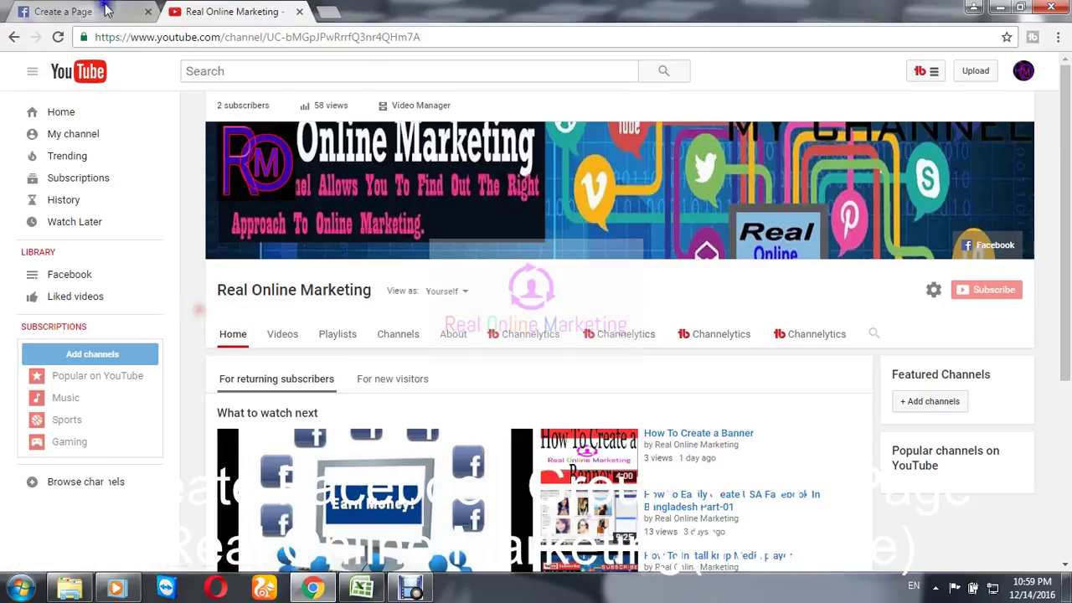
- Close the YouTube channel page and return to the Create a Page form
{"action": "left_click", "coordinate": [107, 13]}
{"action": "left_click", "coordinate": [205, 11]}
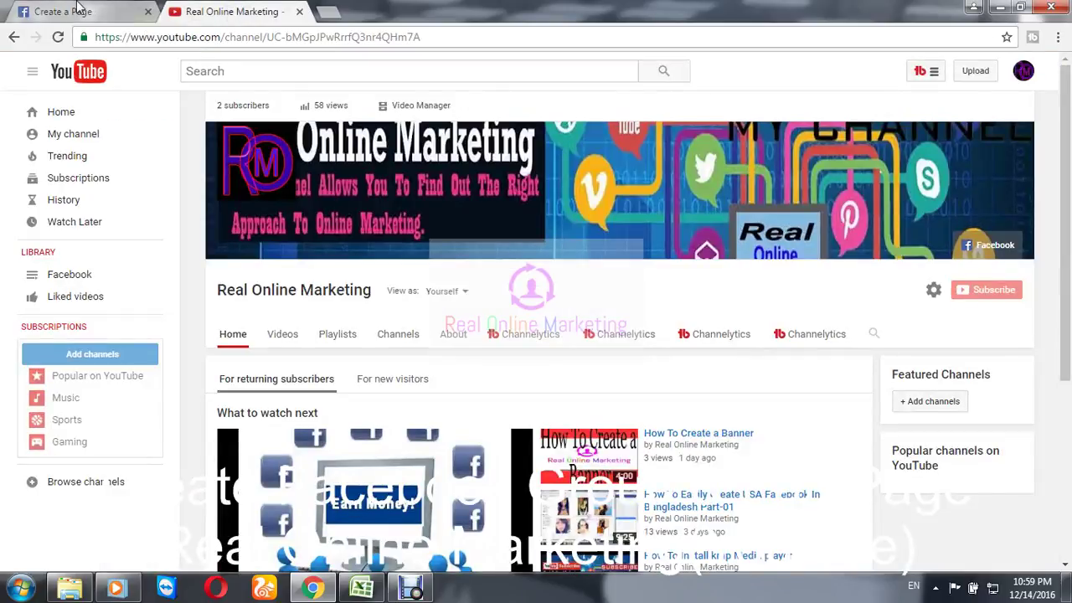
{"action": "left_click", "coordinate": [299, 12]}
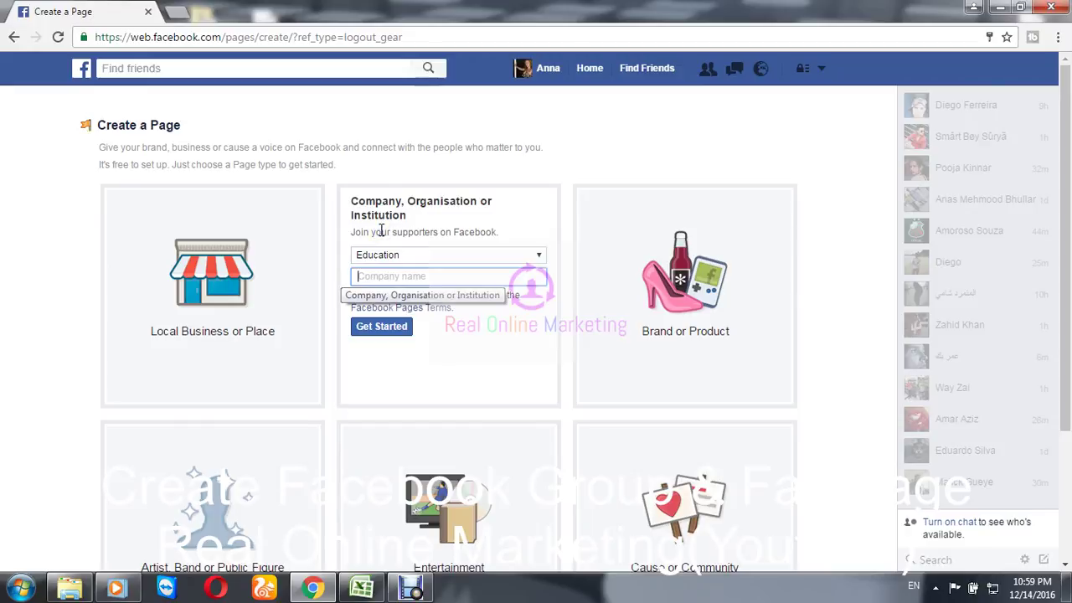
- Enter "Easy Earn Money Online" as the company name and create the page
{"action": "left_click", "coordinate": [381, 277]}
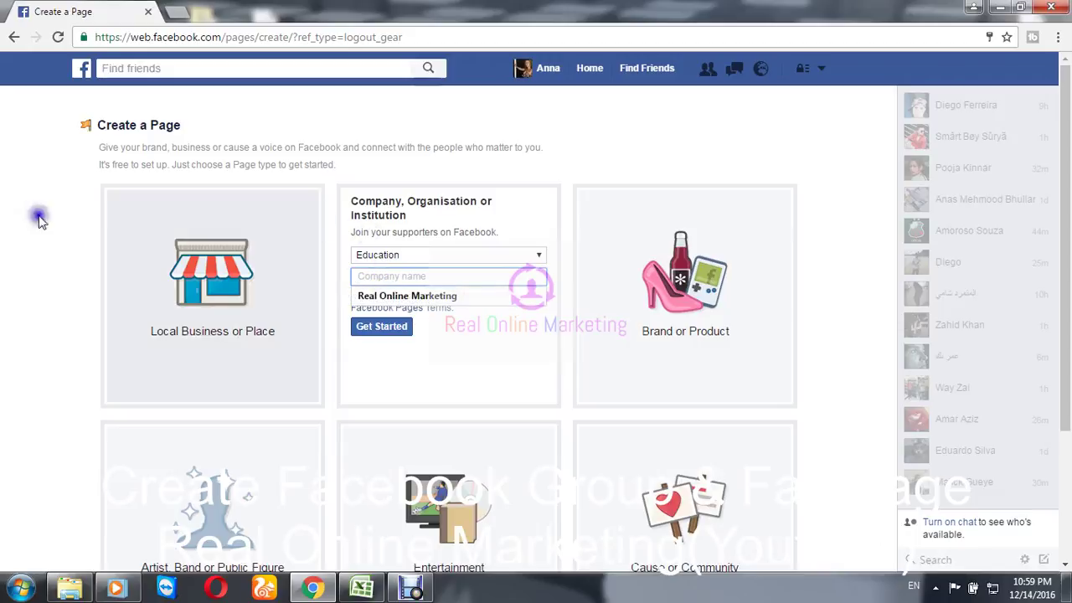
{"action": "left_click", "coordinate": [4, 220]}
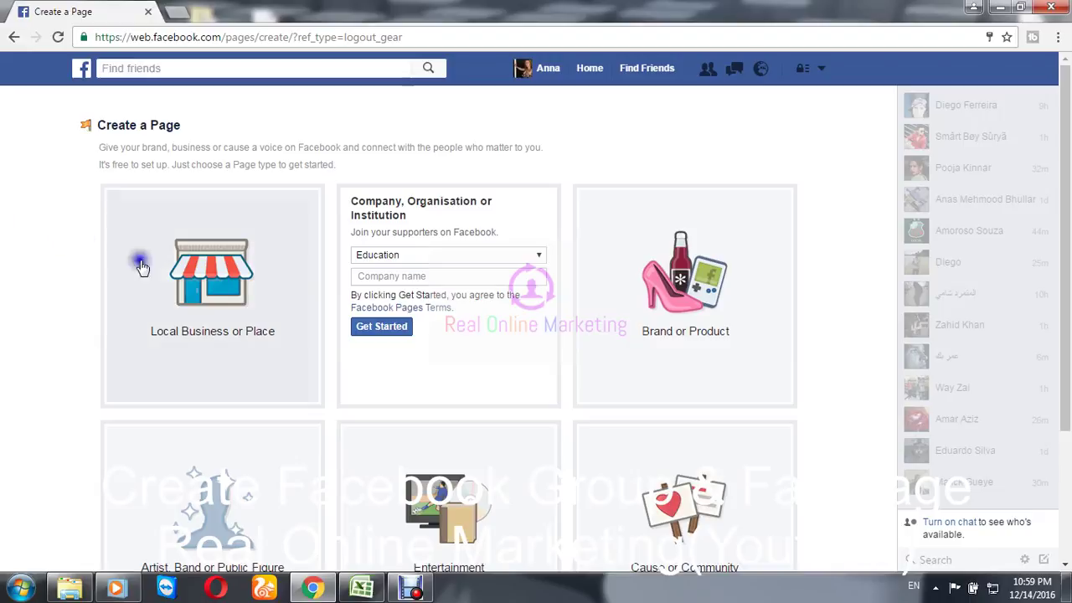
{"action": "left_click", "coordinate": [399, 275]}
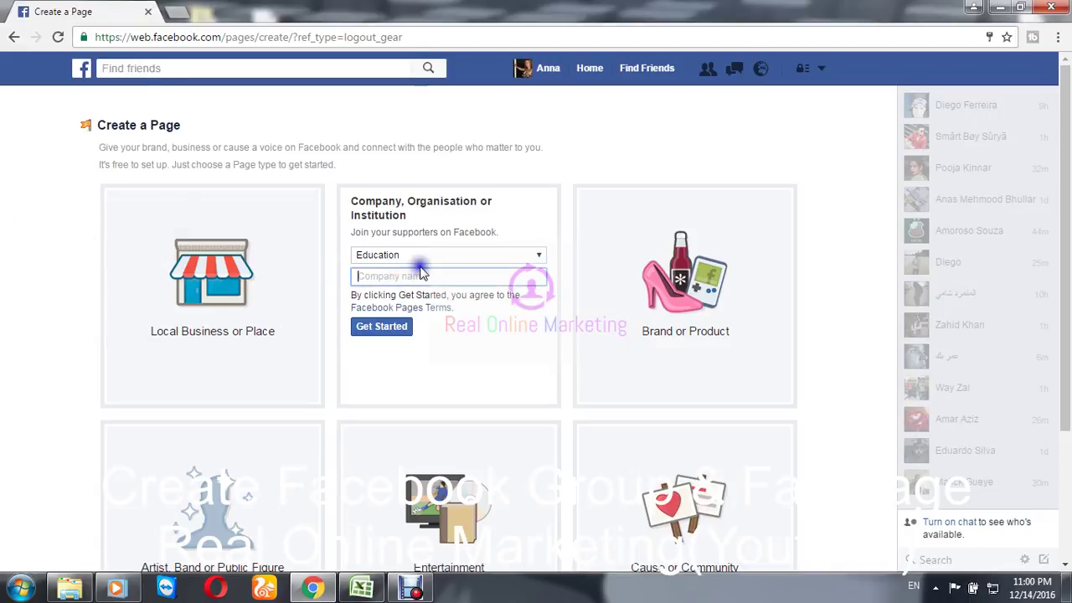
{"action": "left_click", "coordinate": [427, 255]}
{"action": "left_click", "coordinate": [429, 255]}
{"action": "left_click", "coordinate": [432, 276]}
{"action": "type", "text": "E"}
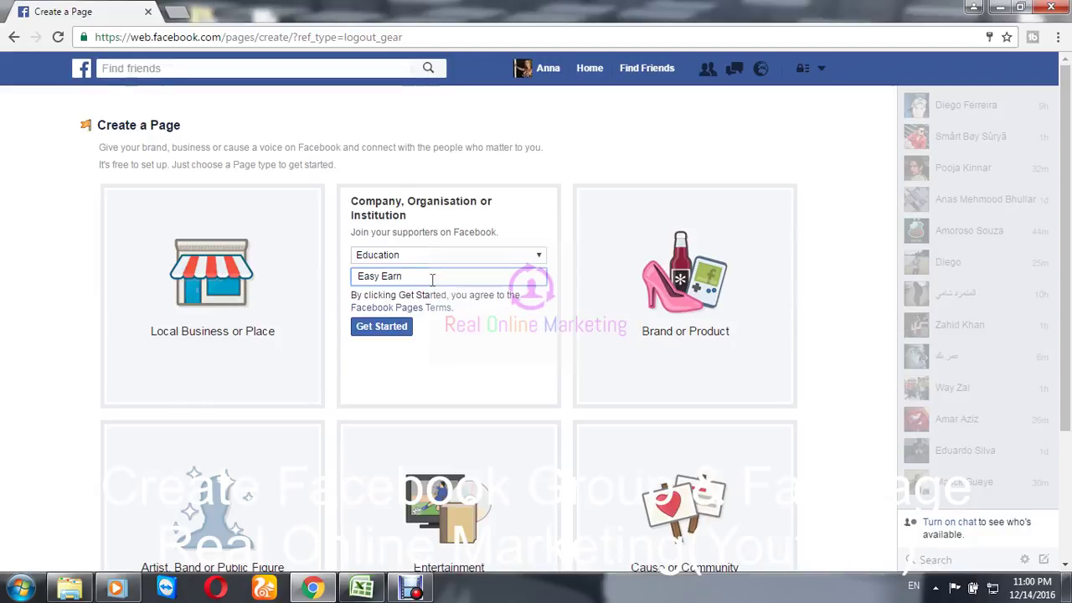
{"action": "type", "text": "asy Earn Money Online"}
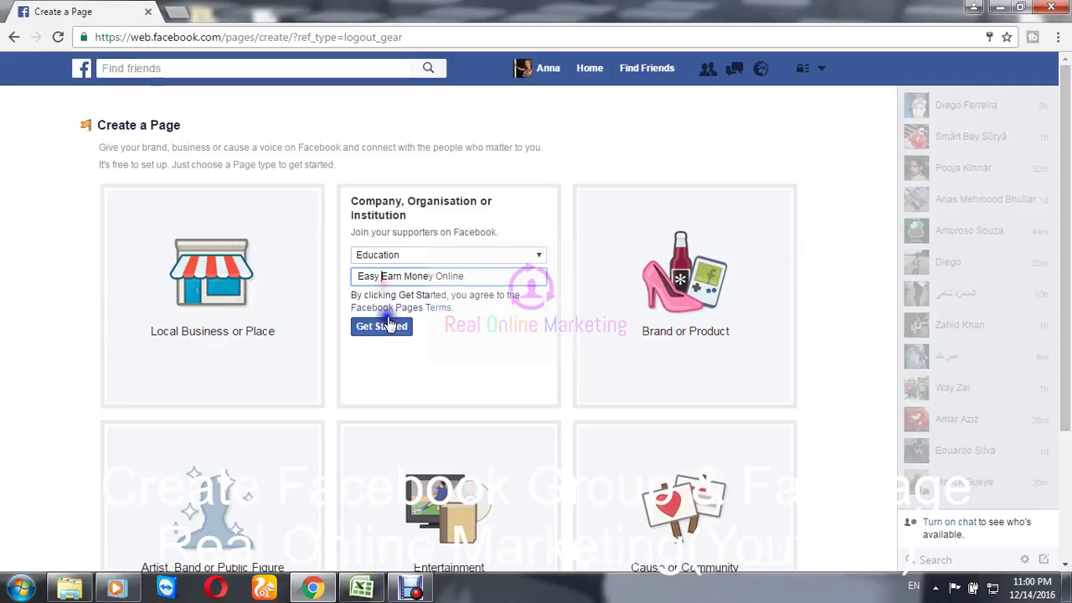
{"action": "left_click", "coordinate": [383, 326]}
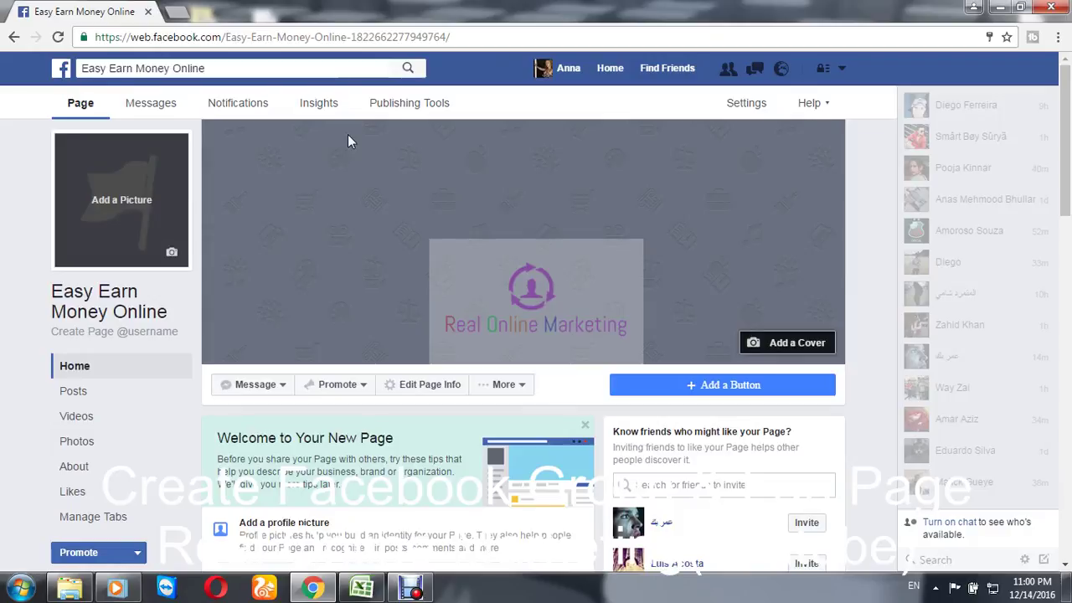
{"action": "left_click", "coordinate": [142, 264]}
{"action": "scroll", "coordinate": [238, 190], "scroll_direction": "down", "scroll_amount": 3}
{"action": "scroll", "coordinate": [247, 239], "scroll_direction": "up", "scroll_amount": 3}
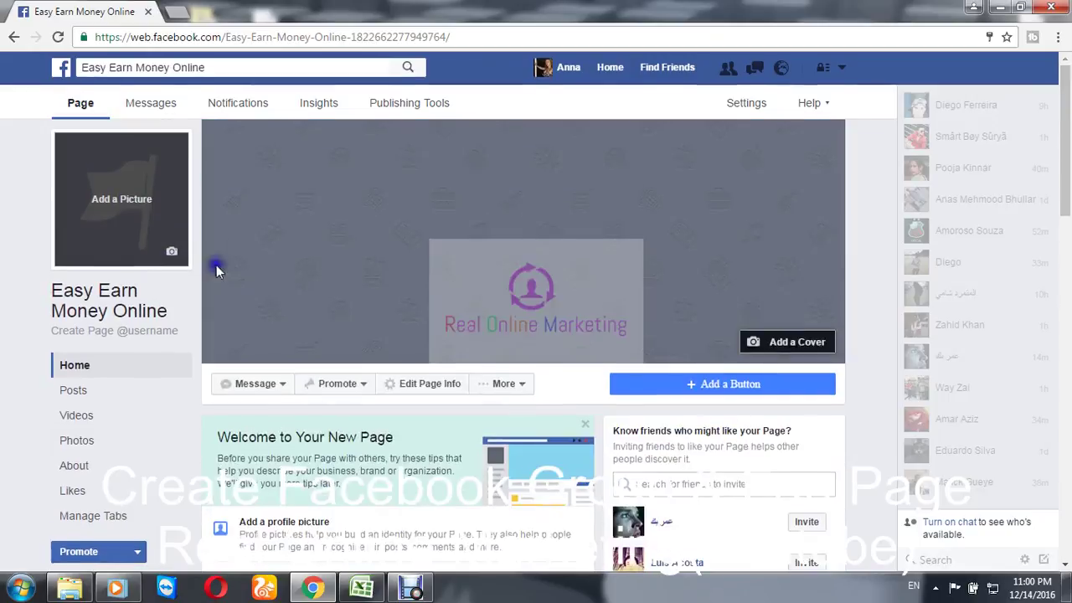
{"action": "left_click", "coordinate": [134, 216]}
{"action": "left_click", "coordinate": [99, 305]}
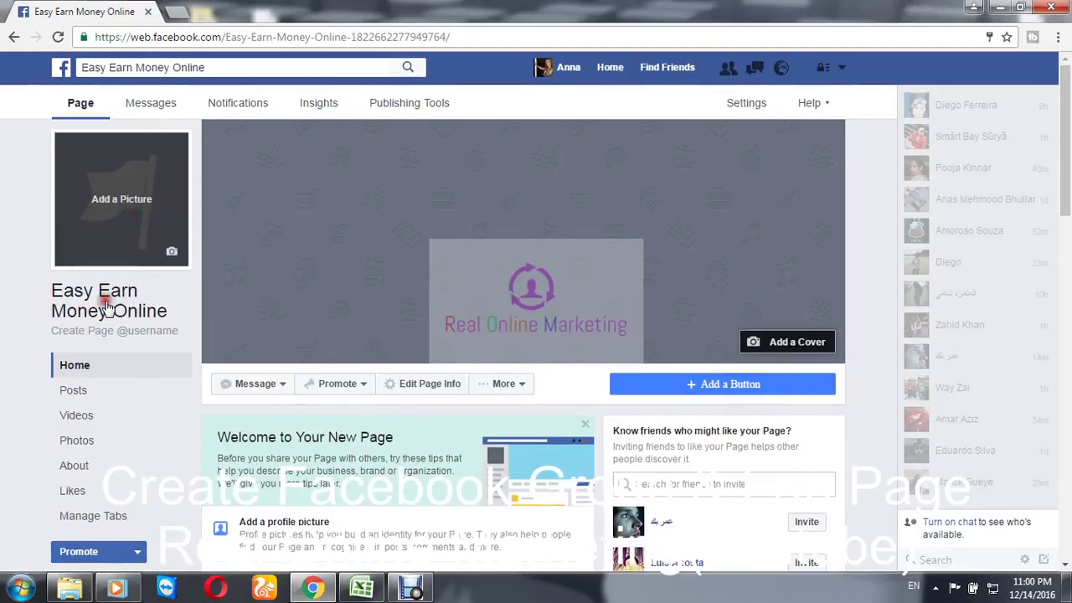
{"action": "left_click", "coordinate": [792, 11]}
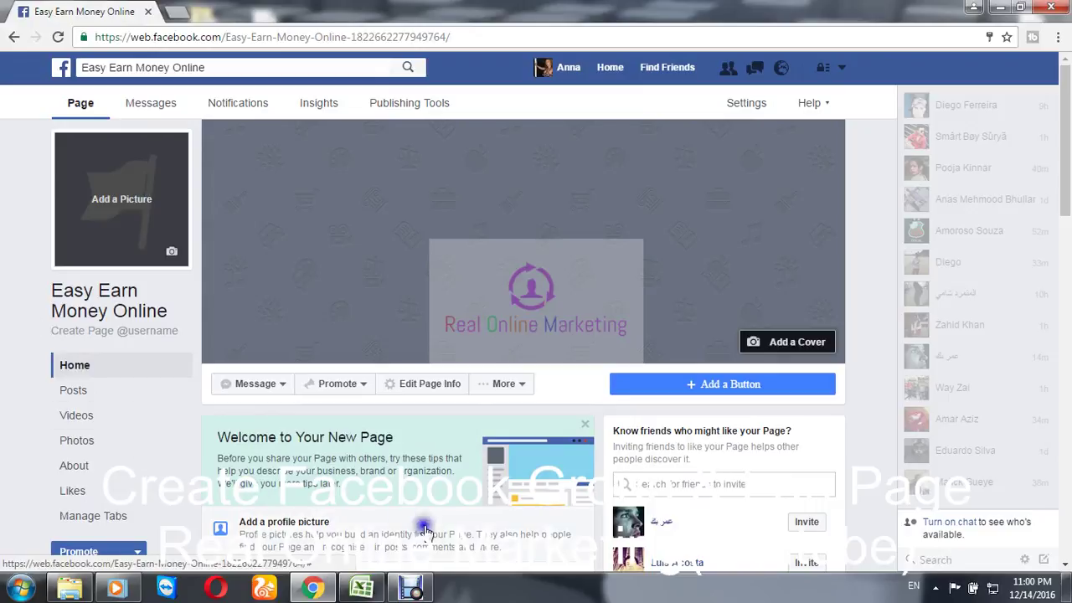
{"action": "left_click", "coordinate": [407, 589]}
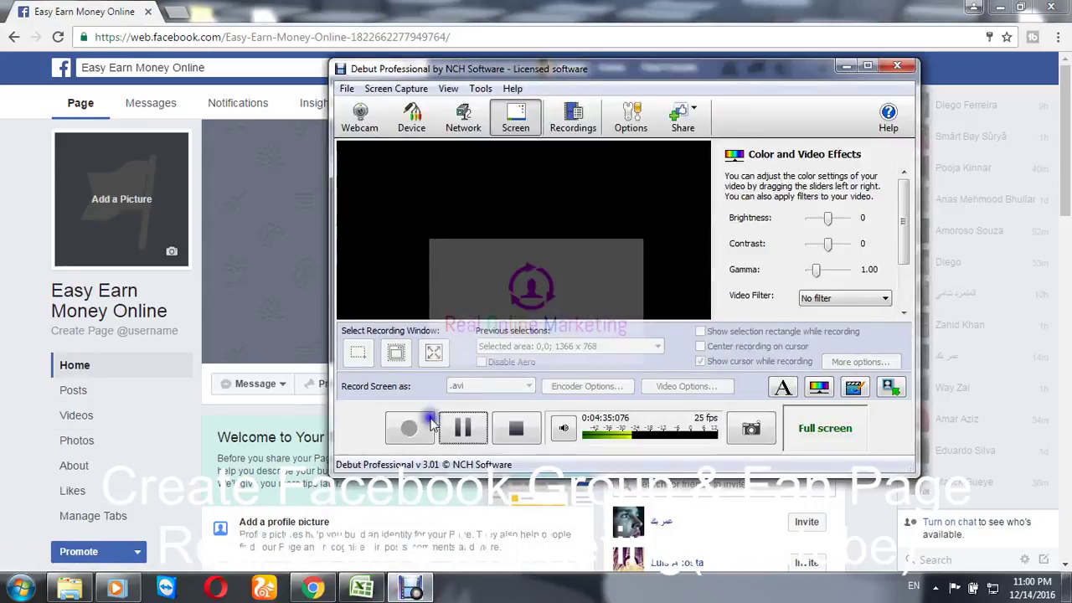
{"action": "left_click", "coordinate": [463, 427]}
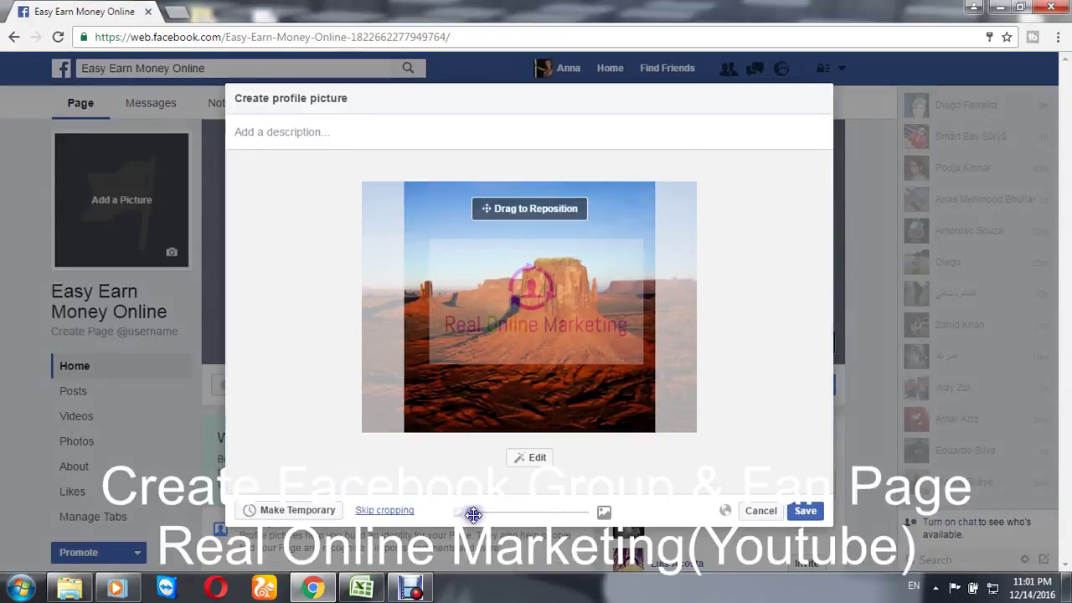
- Reposition the desert photo in the profile picture crop, and discard it to return to the page
{"action": "left_click_drag", "start_coordinate": [556, 347], "coordinate": [507, 243]}
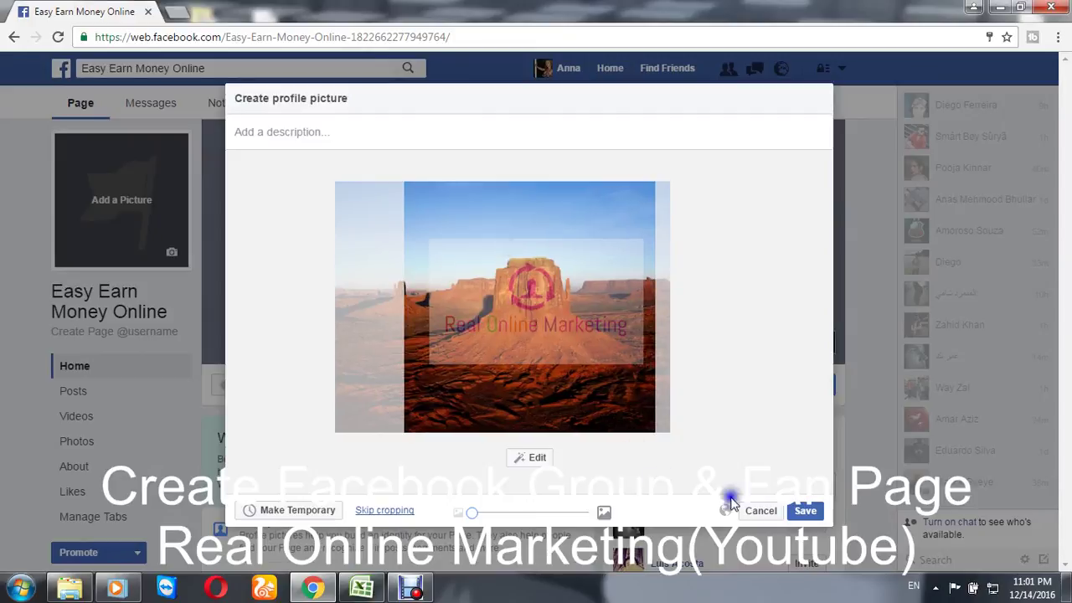
{"action": "left_click", "coordinate": [752, 508]}
{"action": "scroll", "coordinate": [437, 296], "scroll_direction": "down", "scroll_amount": 5}
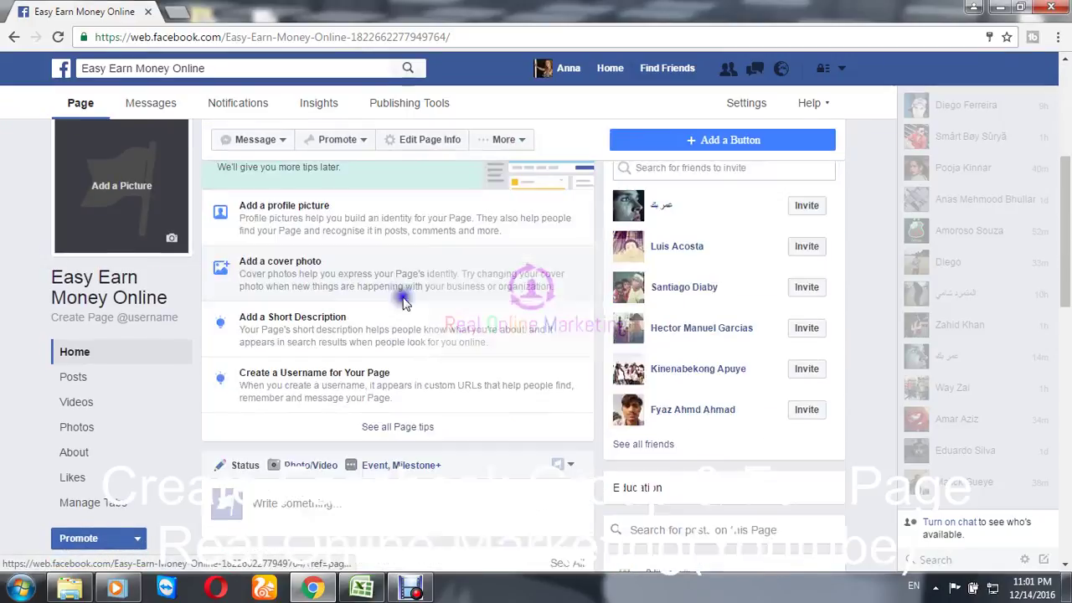
{"action": "scroll", "coordinate": [488, 314], "scroll_direction": "up", "scroll_amount": 6}
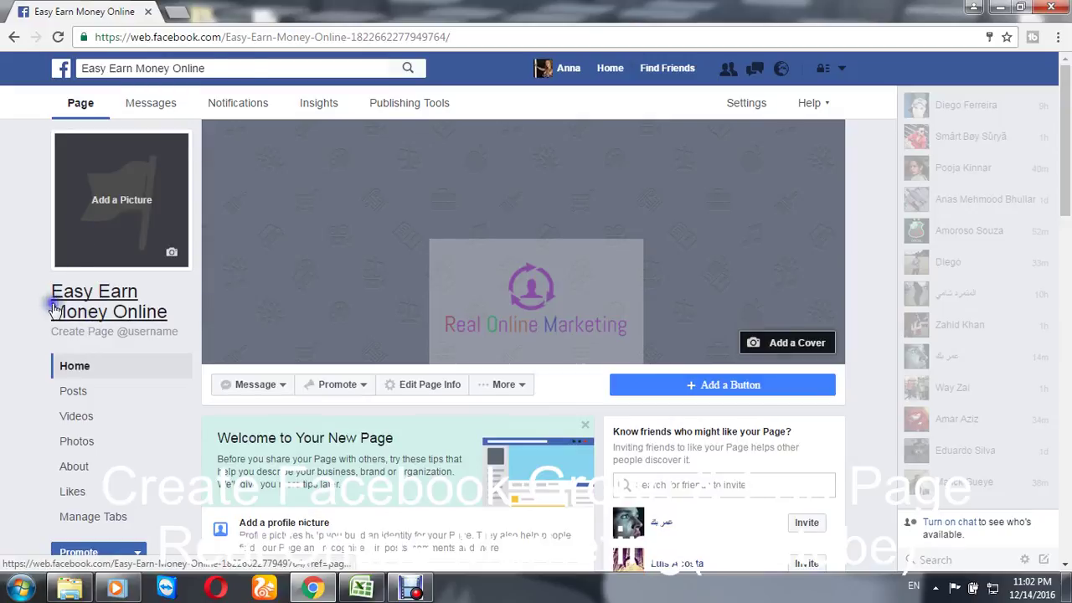
- Cut the page name "Easy Earn Money Online" from the Facebook search box and search Google Images for it in a new tab
{"action": "left_click", "coordinate": [229, 69]}
{"action": "key", "text": "ctrl+x"}
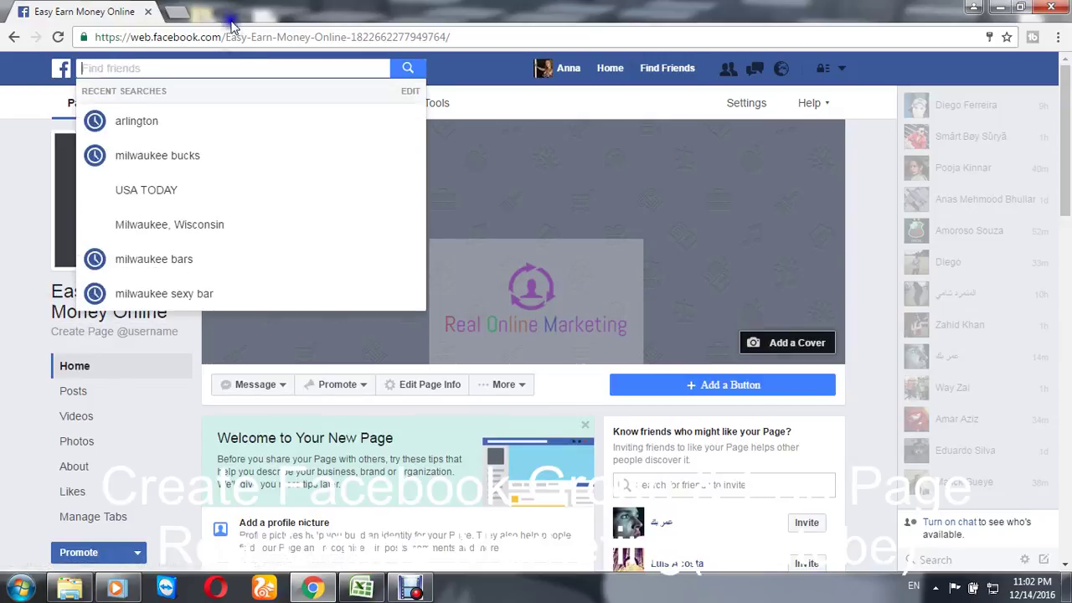
{"action": "left_click", "coordinate": [183, 13]}
{"action": "key", "text": "ctrl+v"}
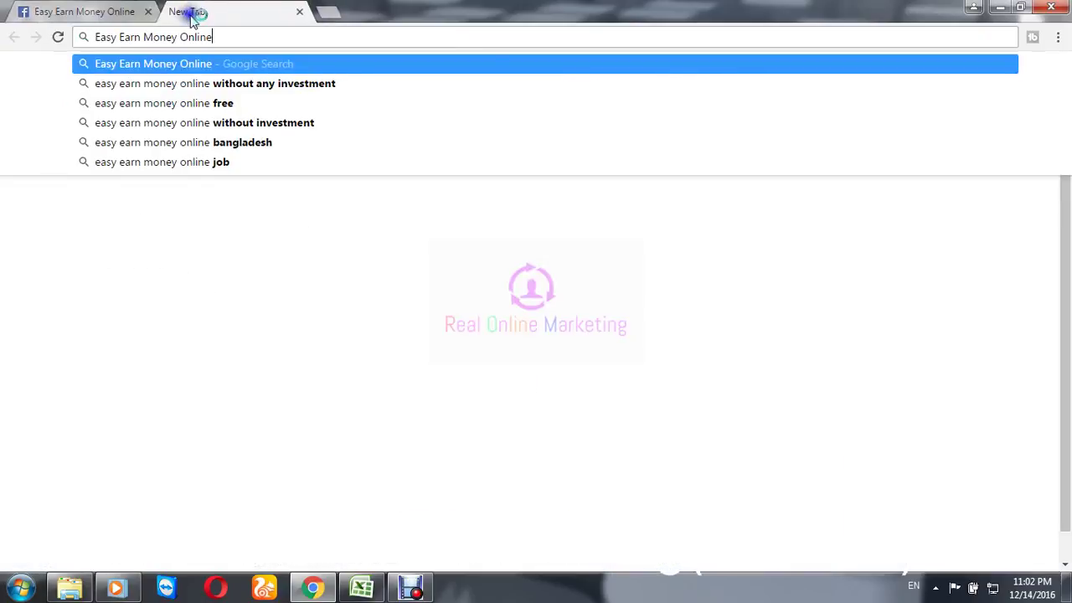
{"action": "key", "text": "Return"}
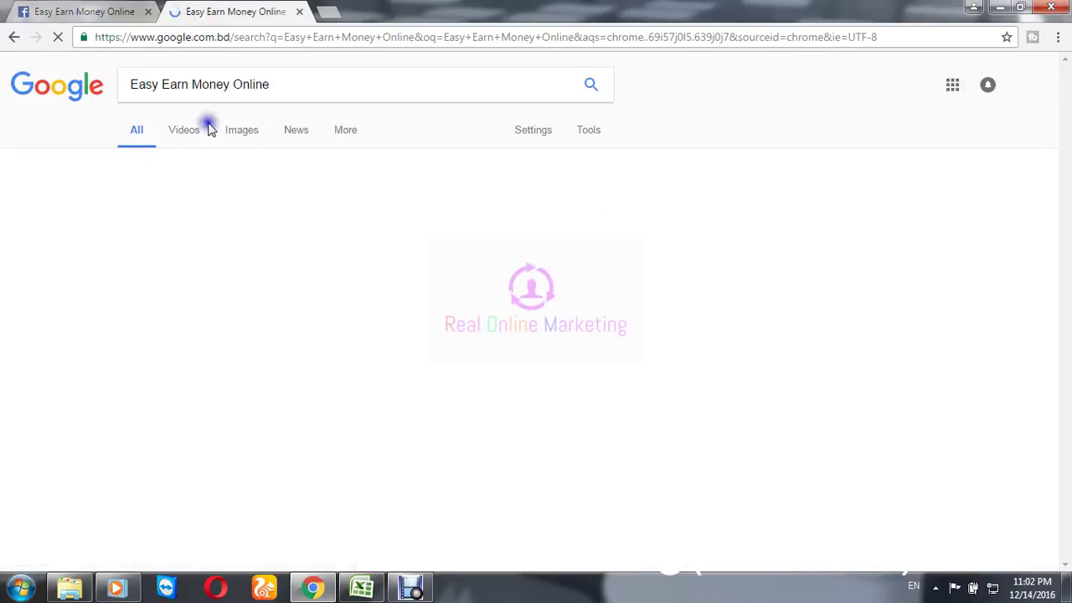
{"action": "left_click", "coordinate": [242, 131]}
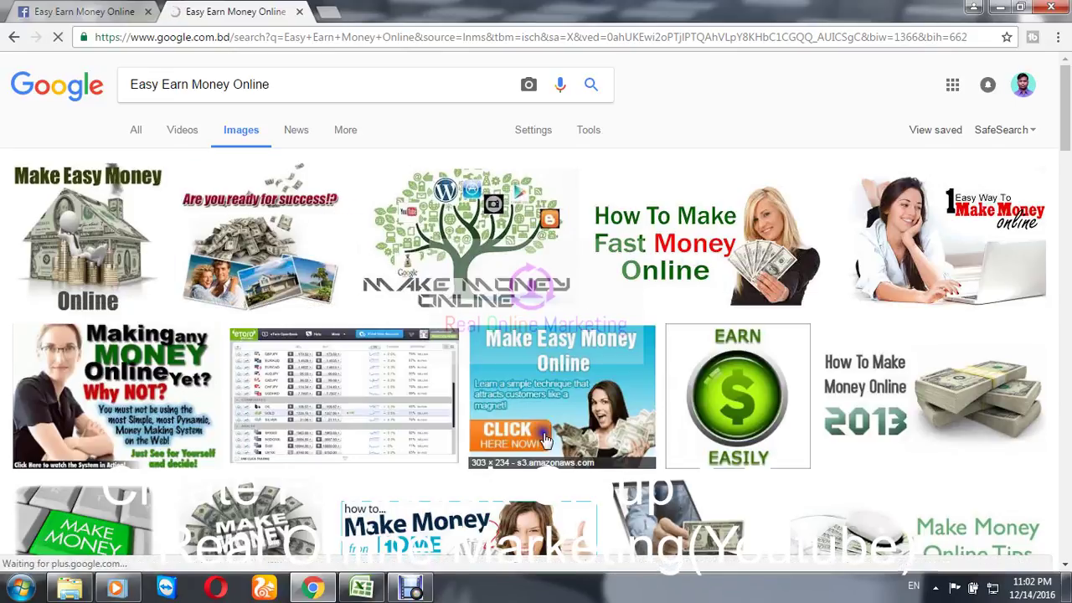
- Browse the image results for a money picture and open the money bag with the dollar sign at full size
{"action": "scroll", "coordinate": [546, 440], "scroll_direction": "down", "scroll_amount": 2}
{"action": "scroll", "coordinate": [546, 440], "scroll_direction": "down", "scroll_amount": 3}
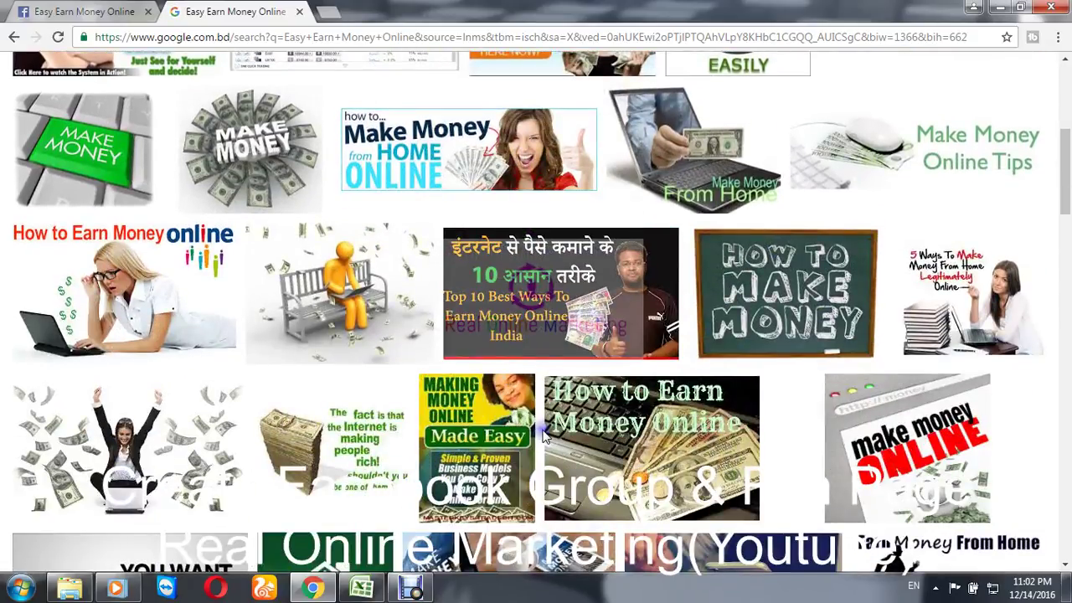
{"action": "scroll", "coordinate": [542, 434], "scroll_direction": "down", "scroll_amount": 6}
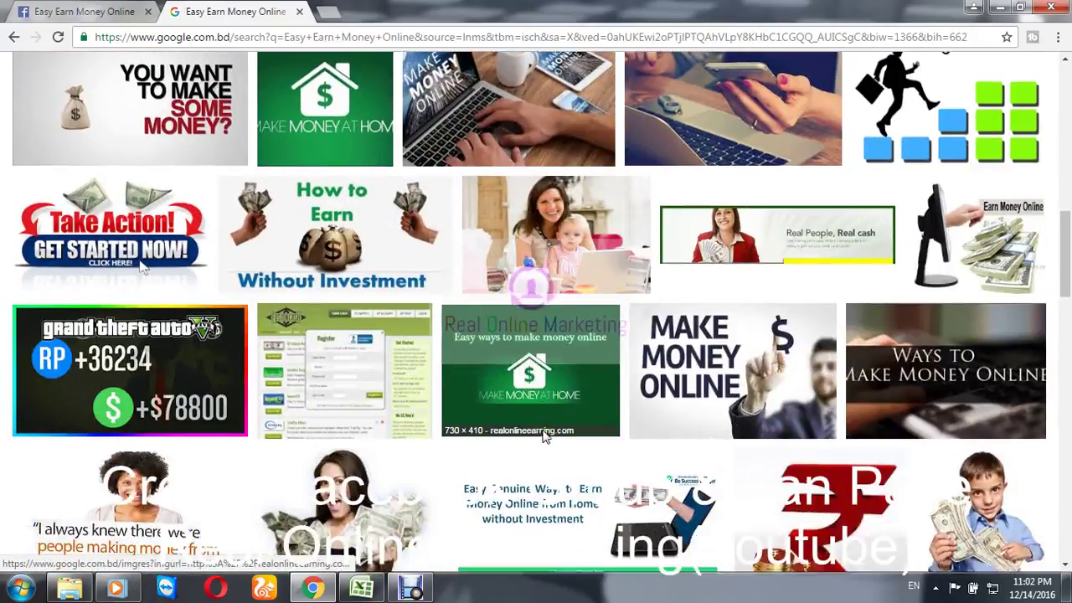
{"action": "scroll", "coordinate": [542, 433], "scroll_direction": "down", "scroll_amount": 1}
{"action": "scroll", "coordinate": [551, 430], "scroll_direction": "down", "scroll_amount": 2}
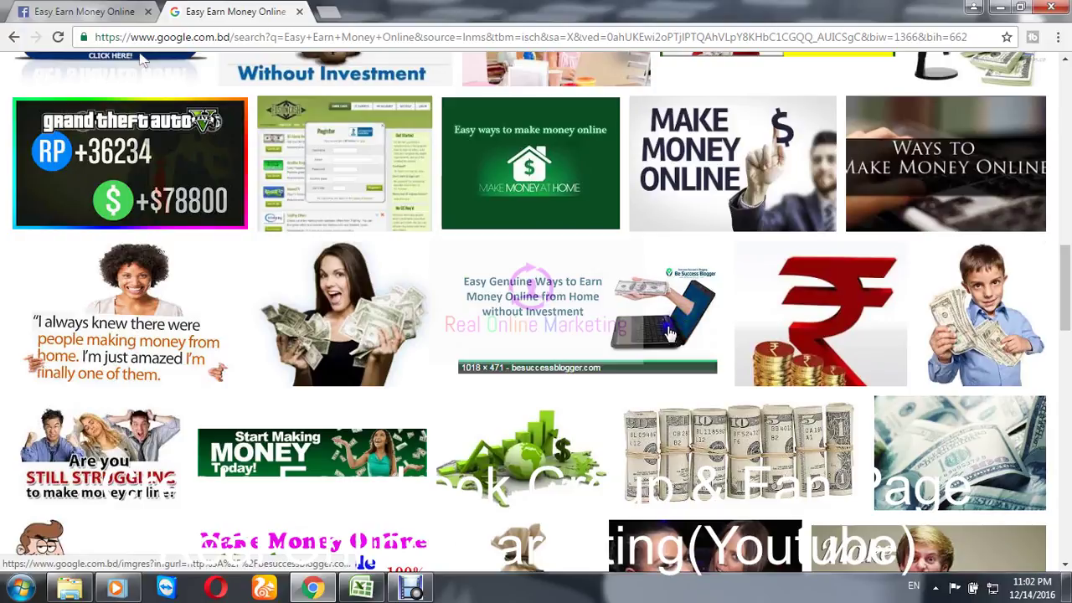
{"action": "scroll", "coordinate": [586, 346], "scroll_direction": "down", "scroll_amount": 3}
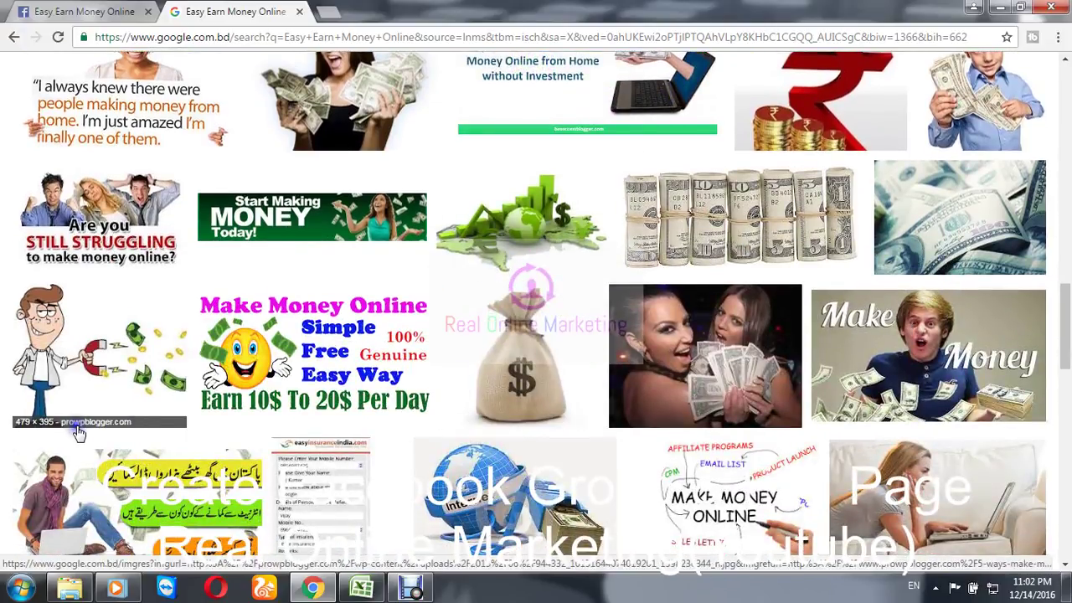
{"action": "left_click", "coordinate": [529, 380]}
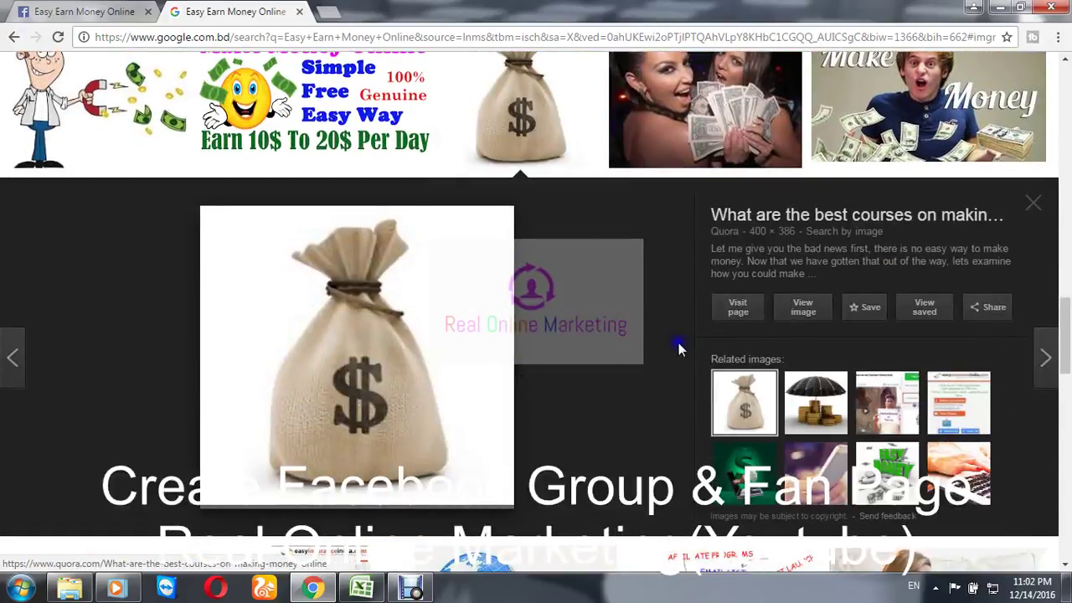
{"action": "left_click", "coordinate": [803, 312]}
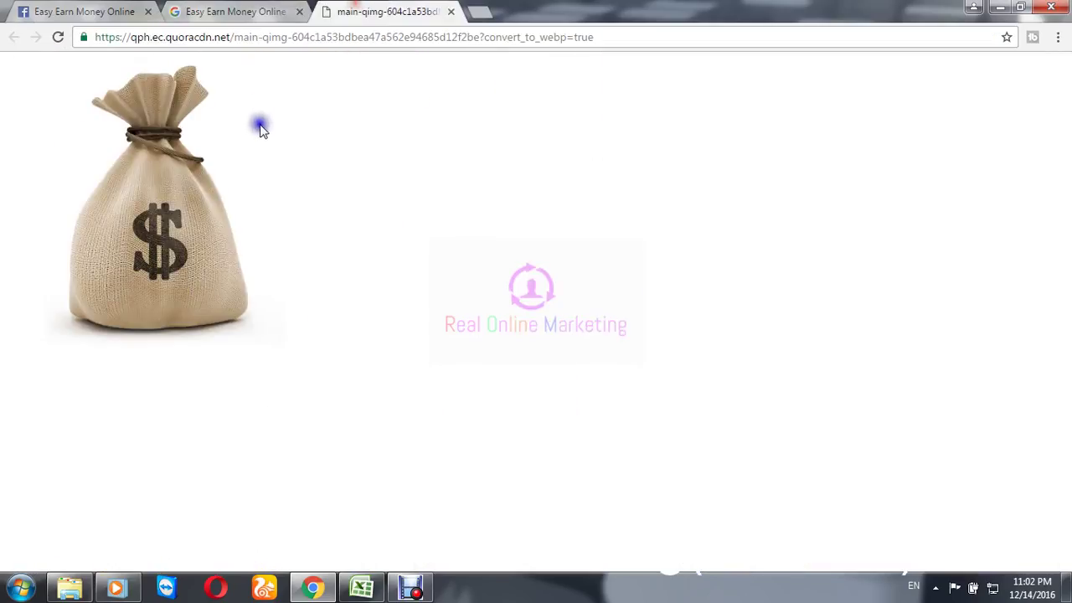
- Save the money bag picture as a PNG in the Documents library under its default name and close the image
{"action": "right_click", "coordinate": [180, 164]}
{"action": "left_click", "coordinate": [209, 194]}
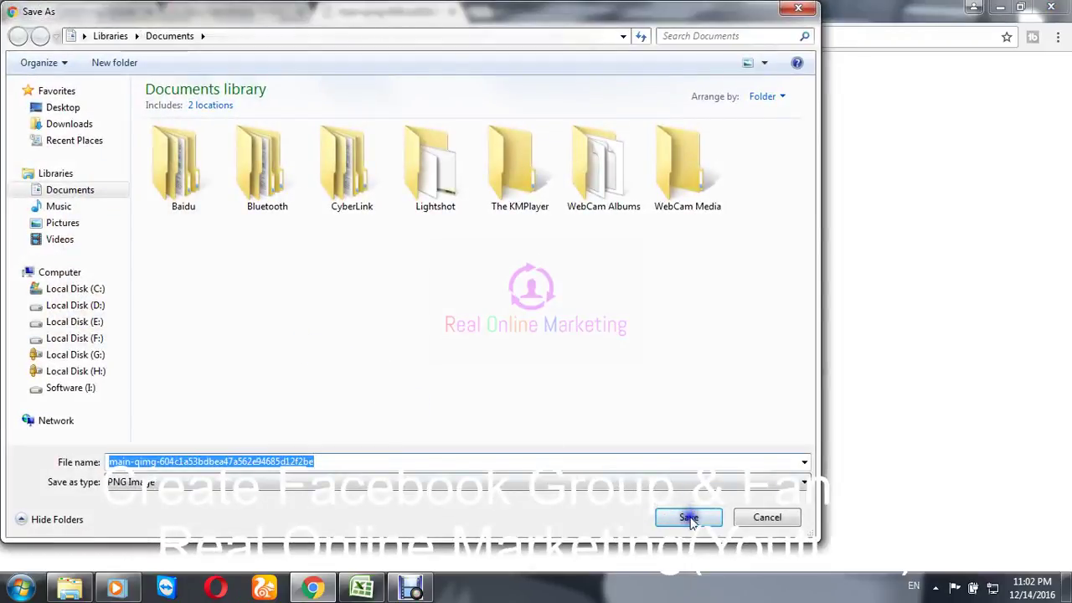
{"action": "left_click", "coordinate": [688, 518]}
{"action": "left_click", "coordinate": [449, 12]}
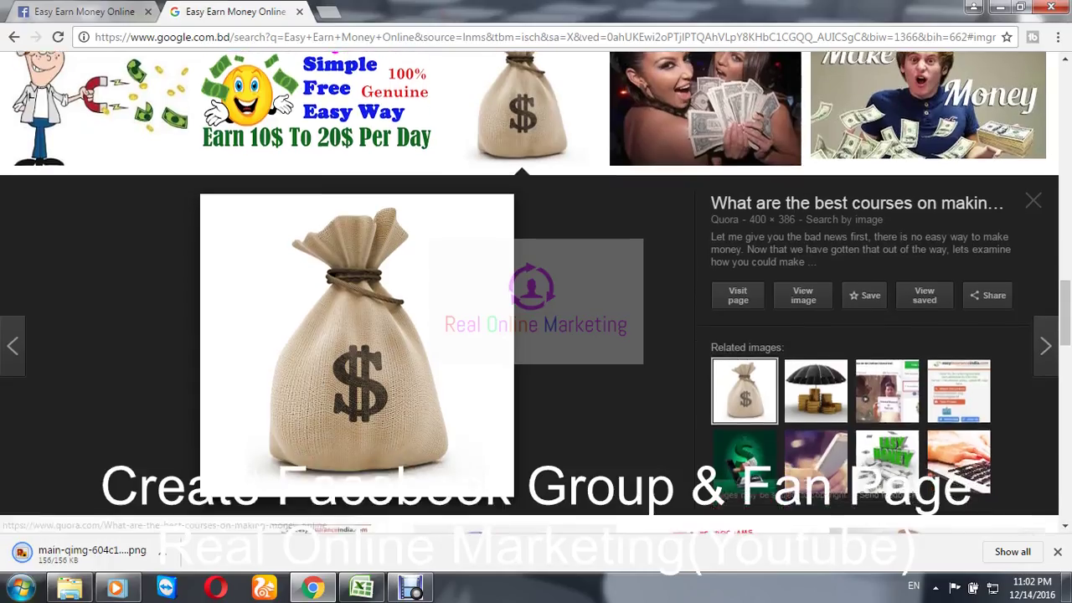
- Launch Adobe Photoshop 7.0 and preview the related umbrella, phone and green dollar images while it loads
{"action": "key", "text": "super"}
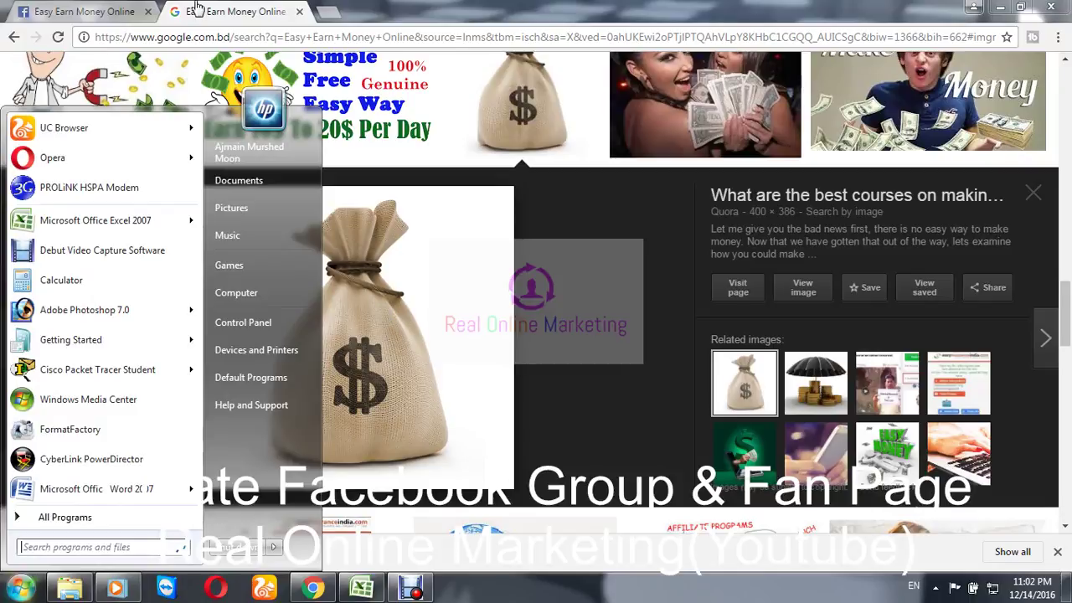
{"action": "left_click", "coordinate": [421, 329]}
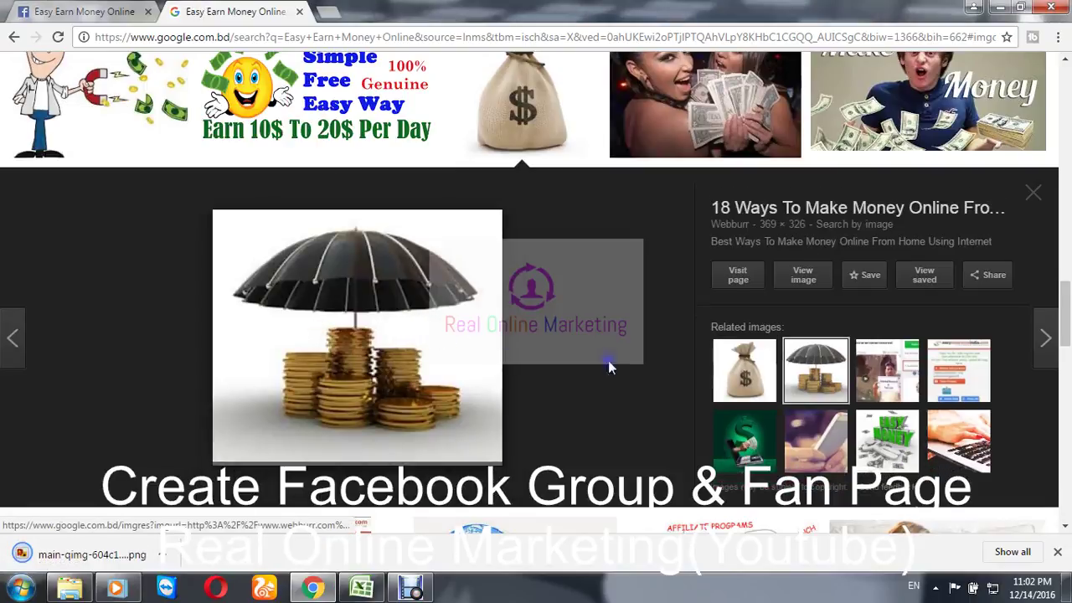
{"action": "left_click", "coordinate": [808, 448]}
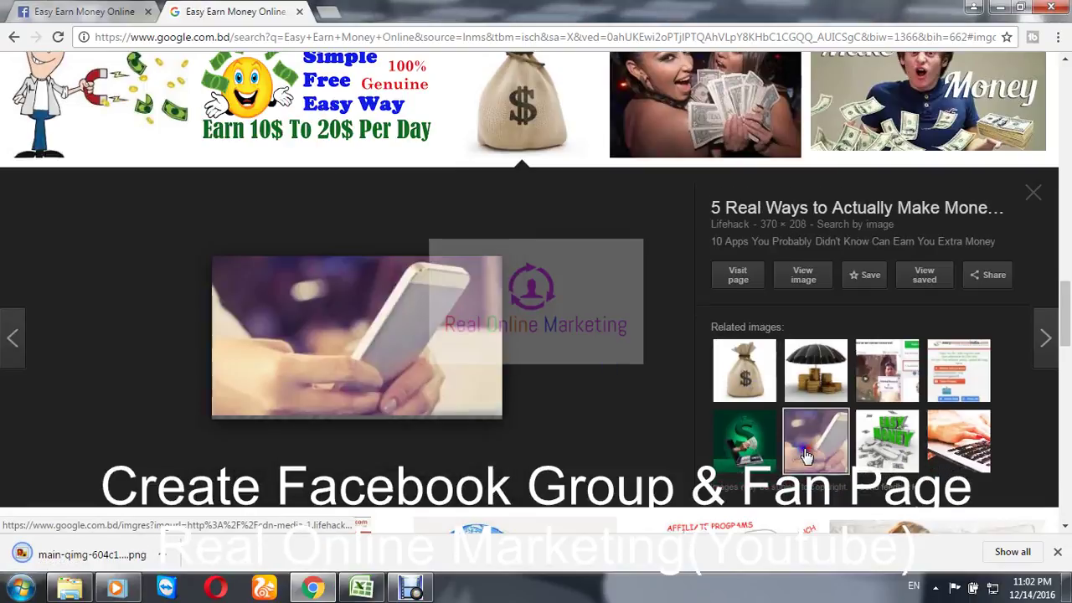
{"action": "left_click", "coordinate": [756, 459]}
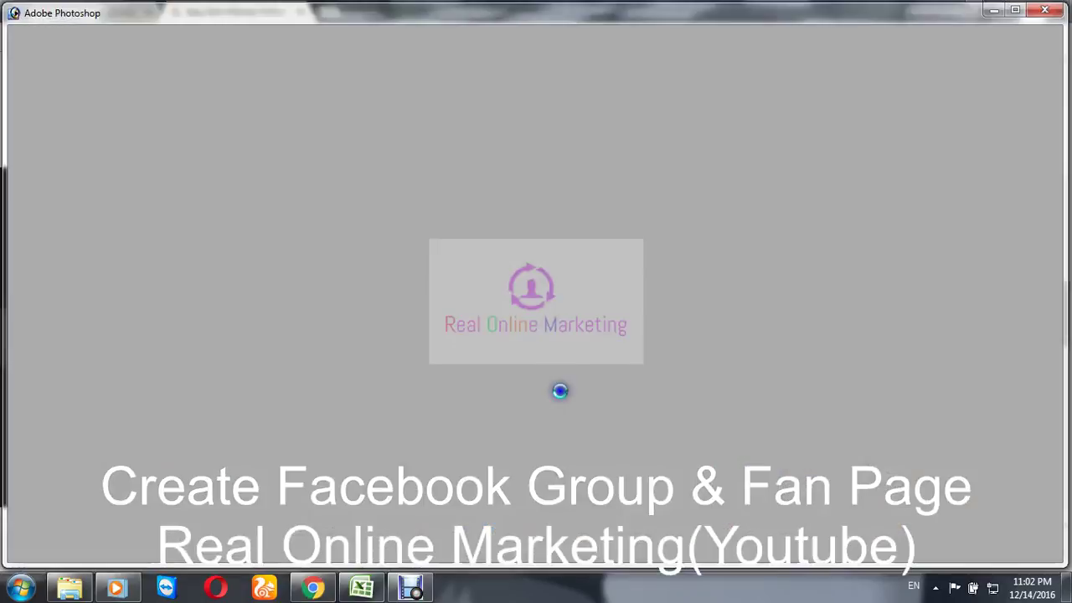
{"action": "left_click", "coordinate": [328, 586]}
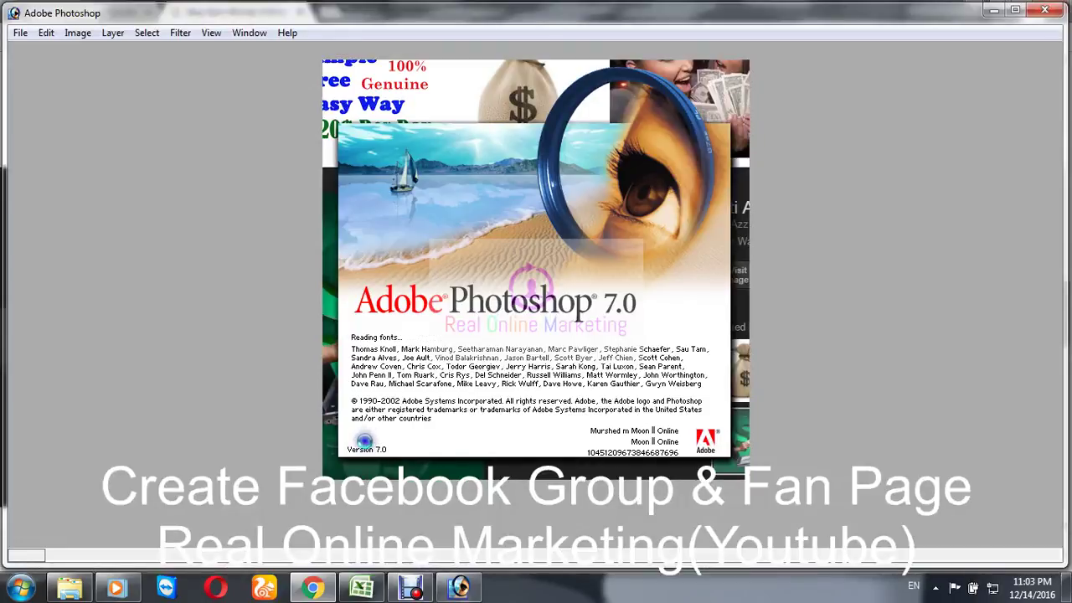
{"action": "left_click", "coordinate": [313, 588]}
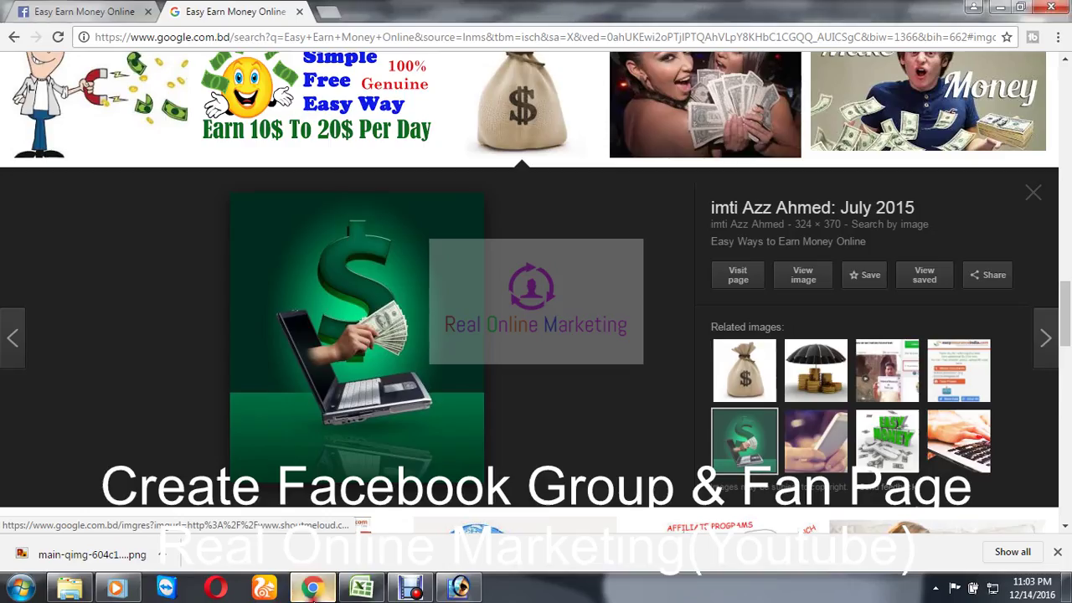
{"action": "left_click", "coordinate": [66, 10]}
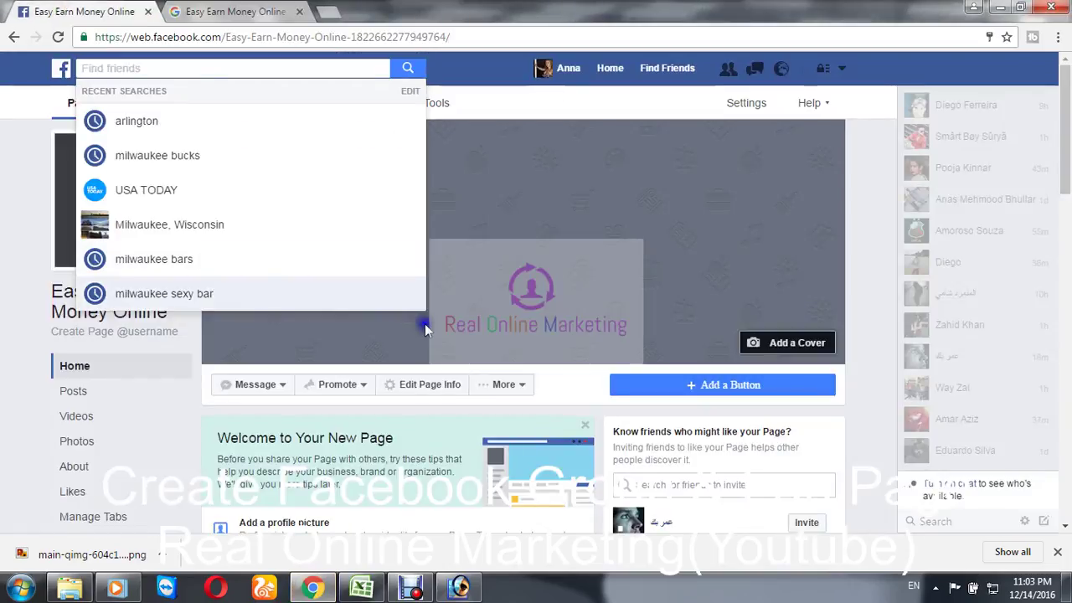
{"action": "left_click", "coordinate": [18, 395]}
{"action": "left_click", "coordinate": [340, 382]}
{"action": "scroll", "coordinate": [251, 323], "scroll_direction": "down", "scroll_amount": 2}
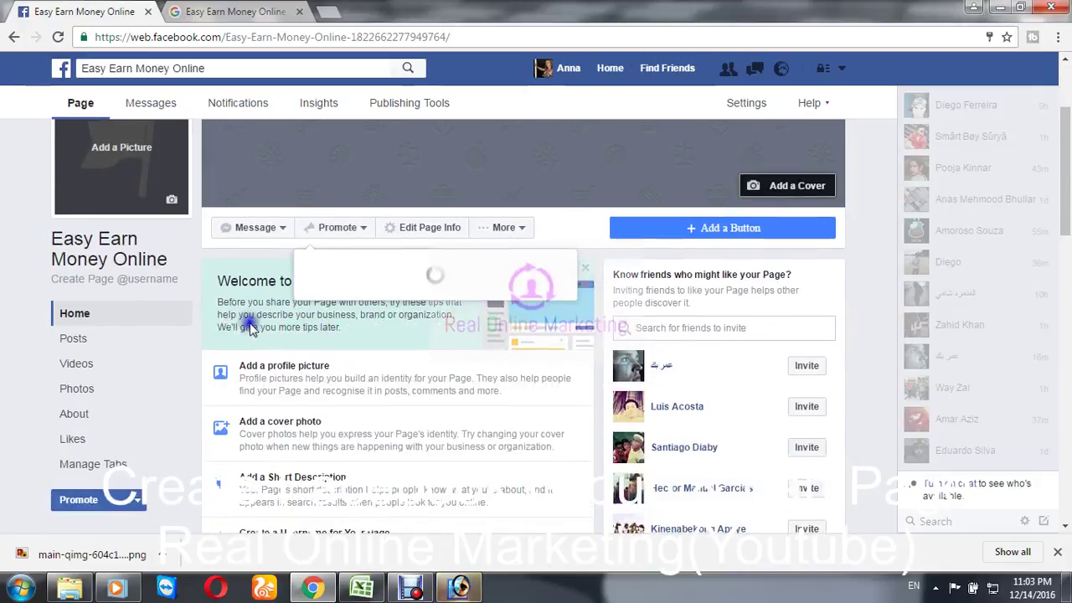
{"action": "left_click", "coordinate": [250, 322]}
{"action": "scroll", "coordinate": [229, 312], "scroll_direction": "up", "scroll_amount": 2}
- Switch to Adobe Photoshop and browse to the Documents library for opening a file
{"action": "left_click", "coordinate": [459, 587]}
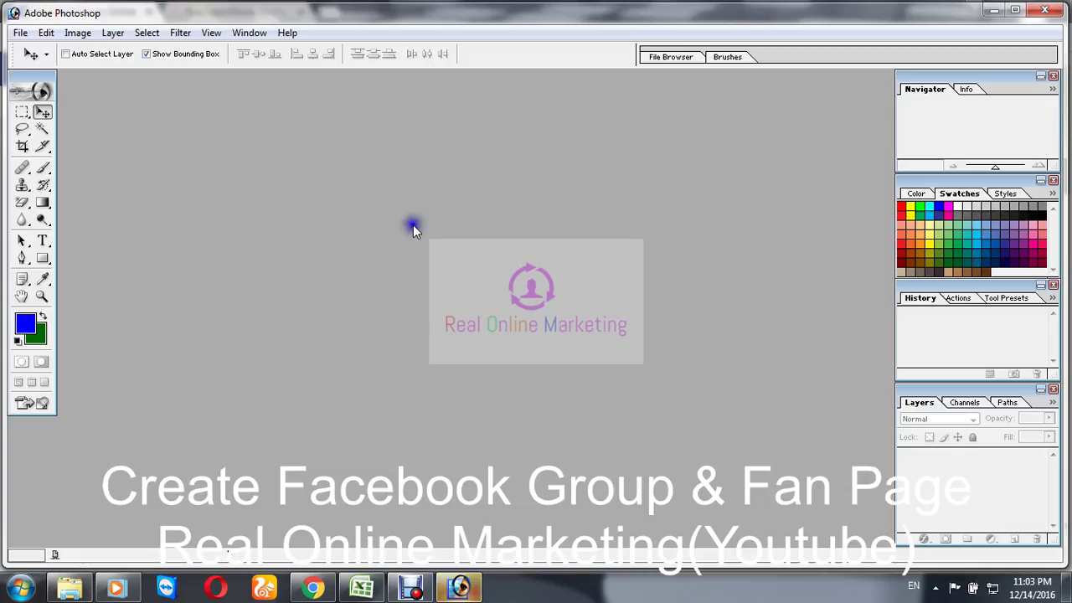
{"action": "double_click", "coordinate": [411, 218]}
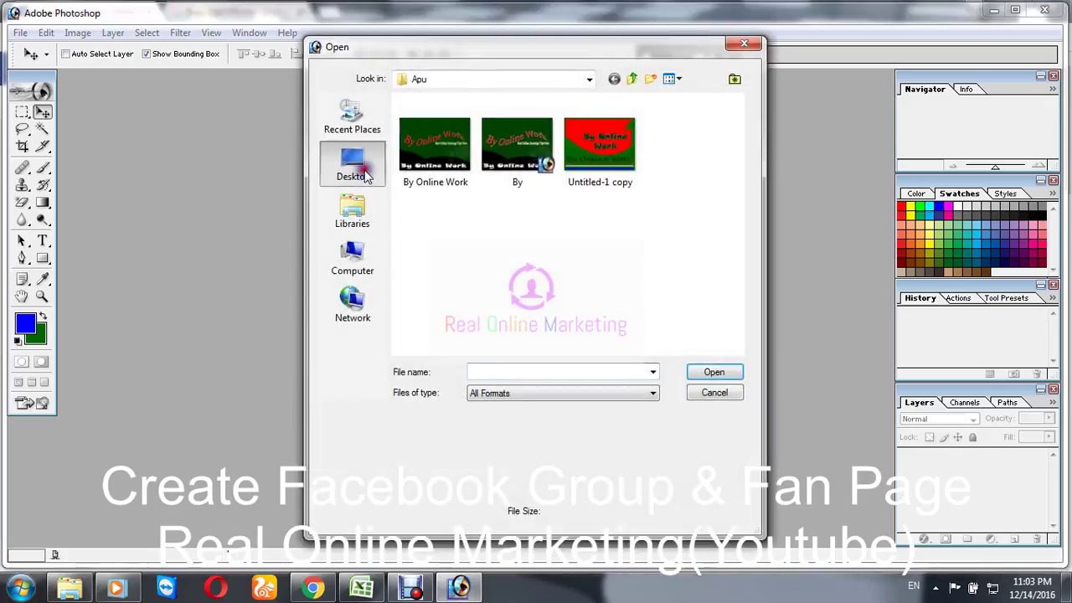
{"action": "left_click", "coordinate": [359, 167]}
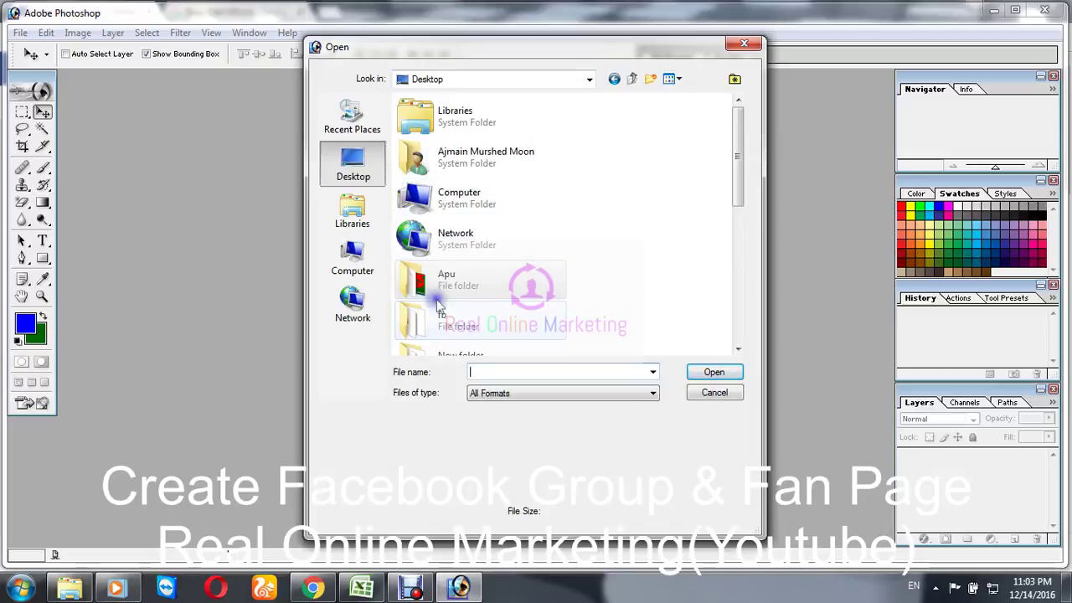
{"action": "double_click", "coordinate": [462, 171]}
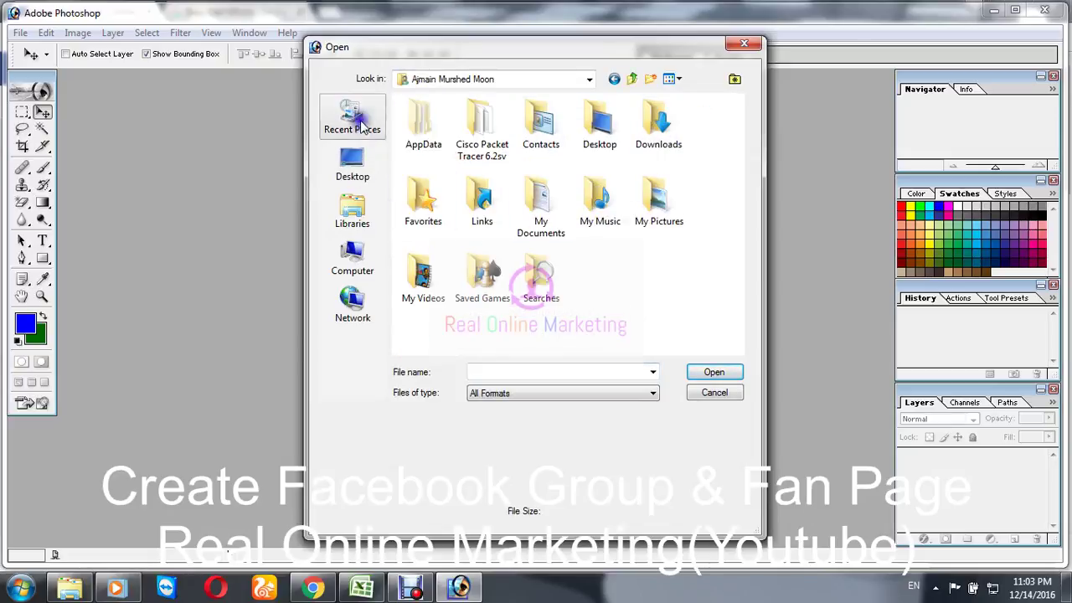
{"action": "left_click", "coordinate": [362, 183]}
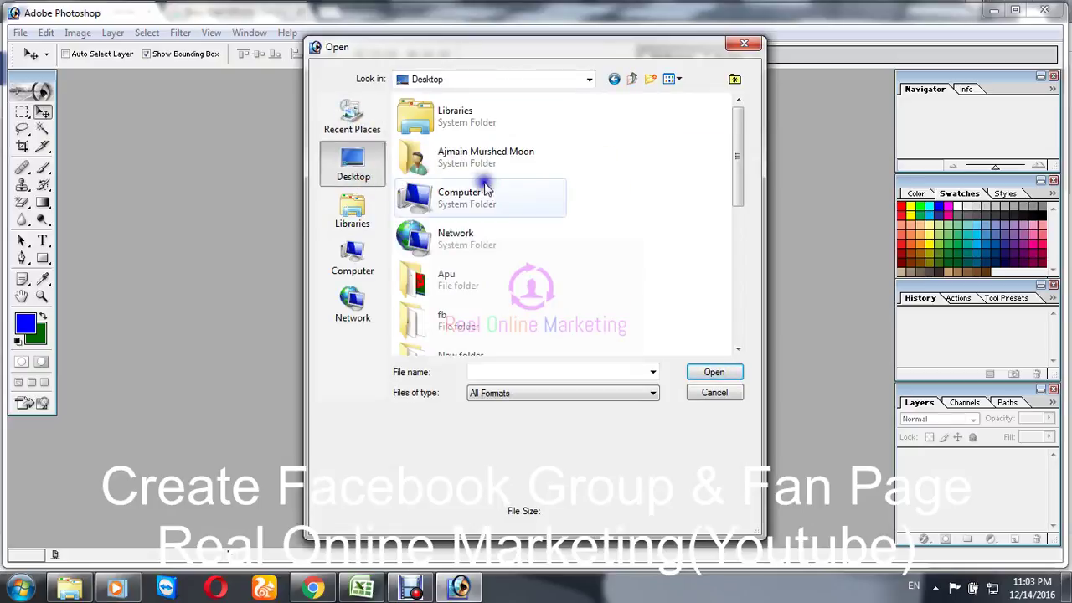
{"action": "double_click", "coordinate": [469, 117]}
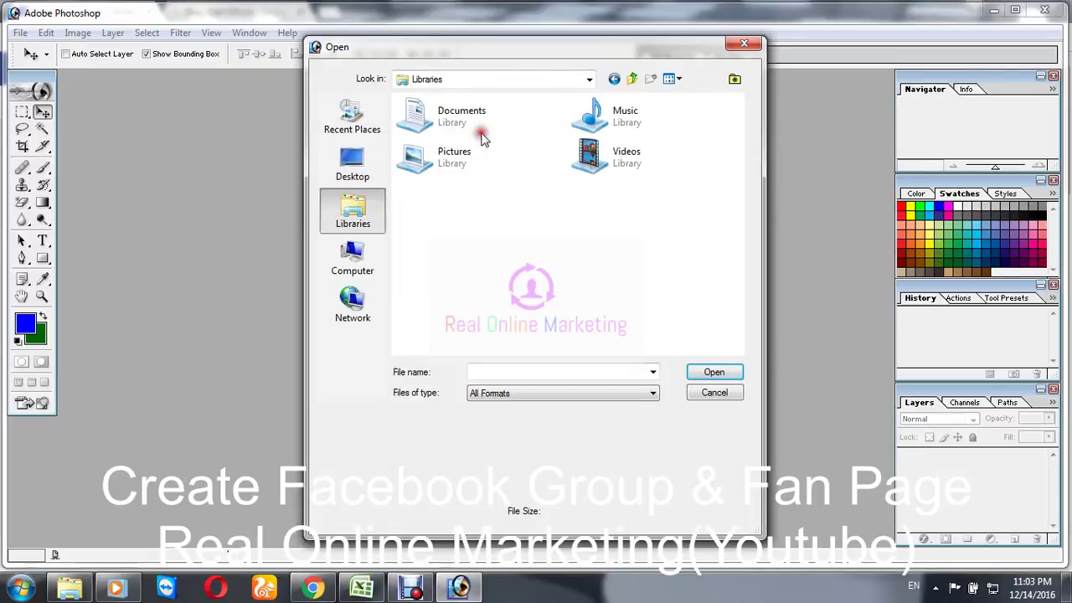
{"action": "double_click", "coordinate": [485, 119]}
- Open the saved money bag PNG from Documents, discarding its embedded color profile
{"action": "left_click", "coordinate": [576, 241]}
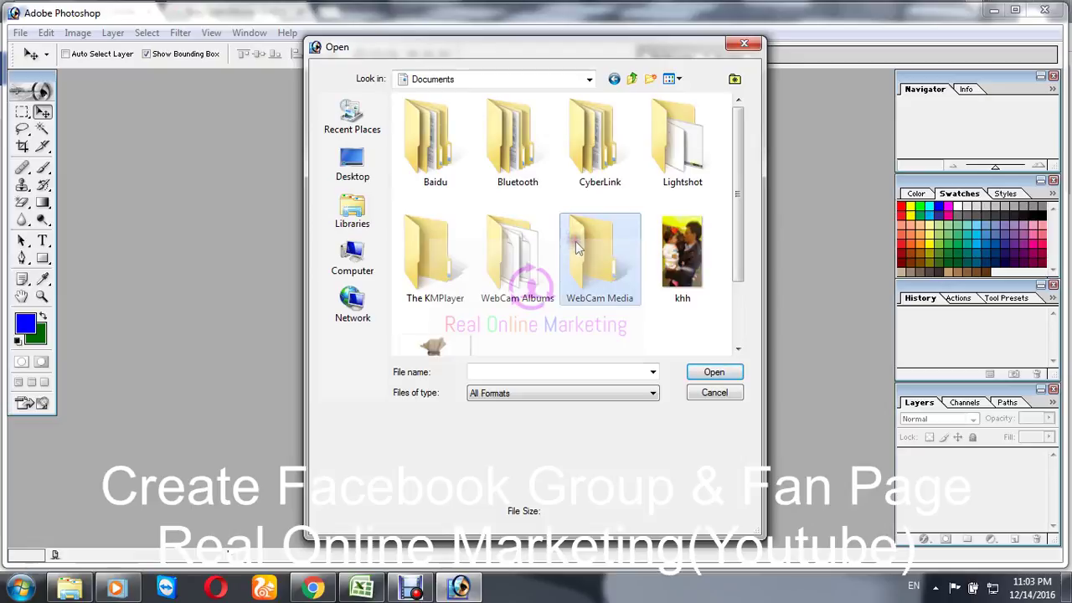
{"action": "scroll", "coordinate": [443, 289], "scroll_direction": "down", "scroll_amount": 2}
{"action": "left_click", "coordinate": [444, 289]}
{"action": "left_click", "coordinate": [713, 374]}
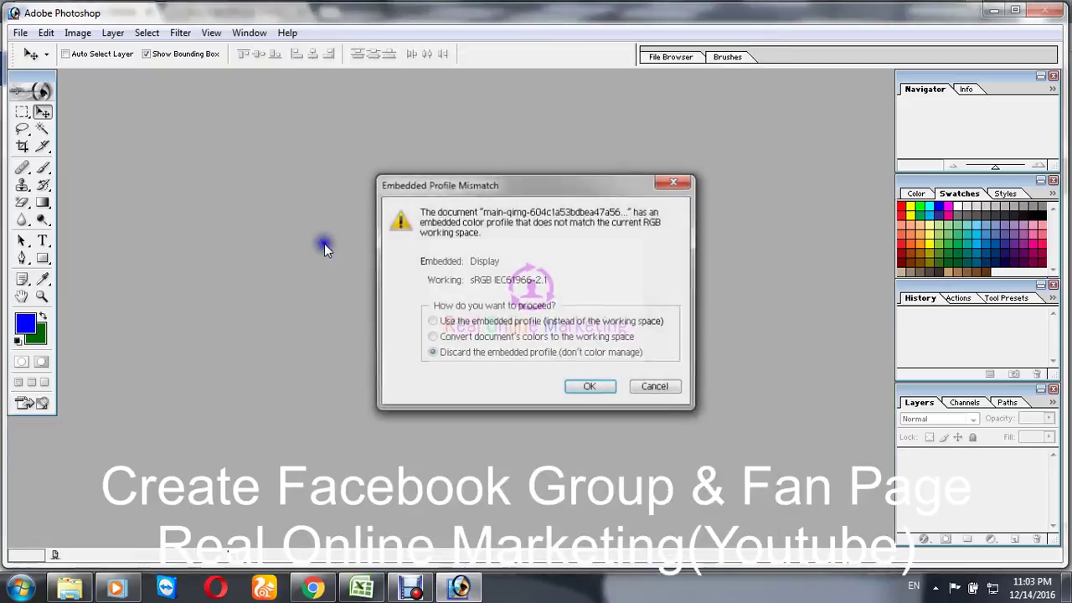
{"action": "key", "text": "Return"}
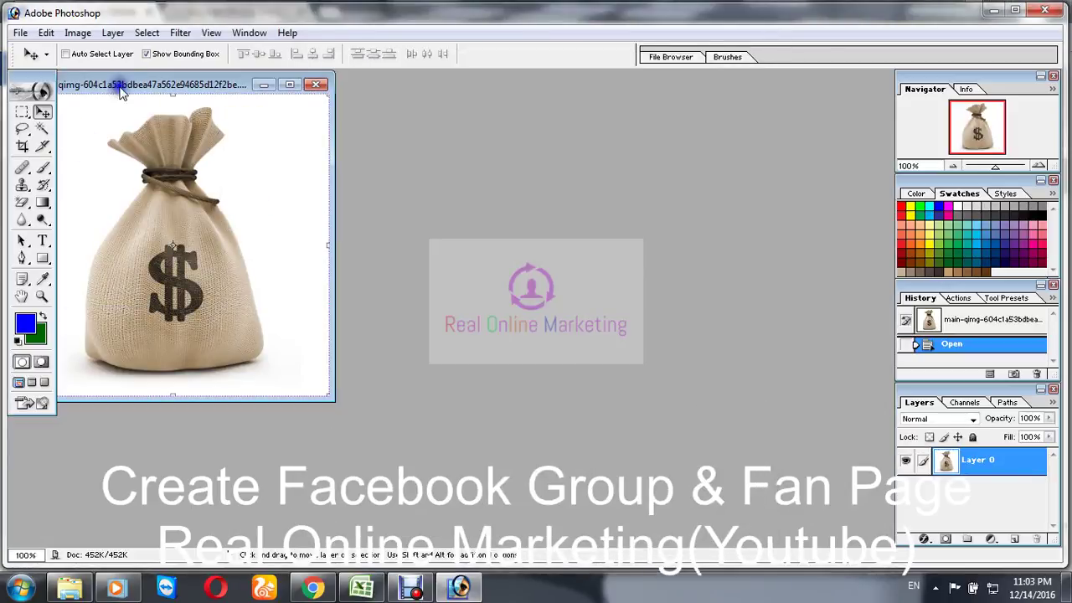
- Crop the image closely around the money bag, trimming the white margins at both sides and along the bottom
{"action": "left_click_drag", "start_coordinate": [119, 86], "coordinate": [270, 88]}
{"action": "left_click", "coordinate": [23, 147]}
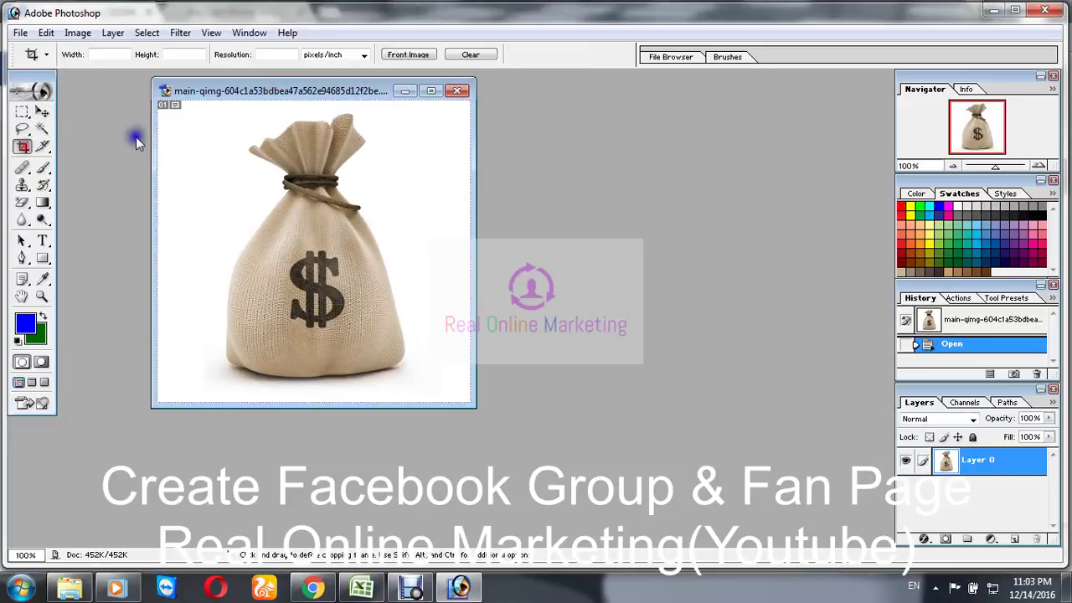
{"action": "left_click_drag", "start_coordinate": [187, 111], "coordinate": [436, 389]}
{"action": "left_click_drag", "start_coordinate": [380, 338], "coordinate": [385, 326]}
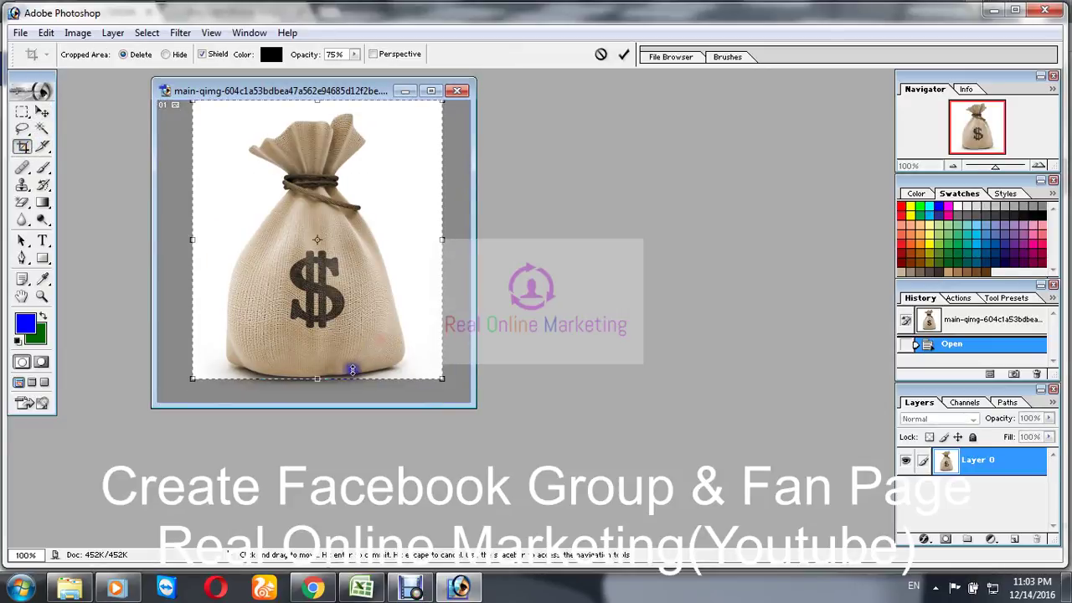
{"action": "double_click", "coordinate": [354, 330]}
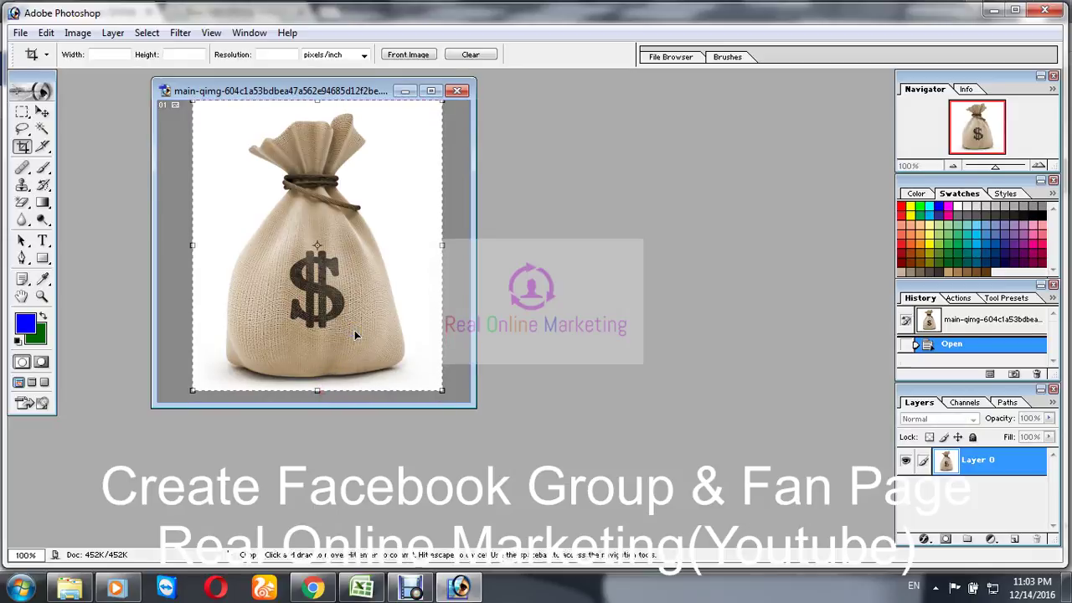
- Select the dark dollar sign on the money bag with the Magic Wand, fill it with the blue foreground color, and deselect
{"action": "left_click", "coordinate": [42, 128]}
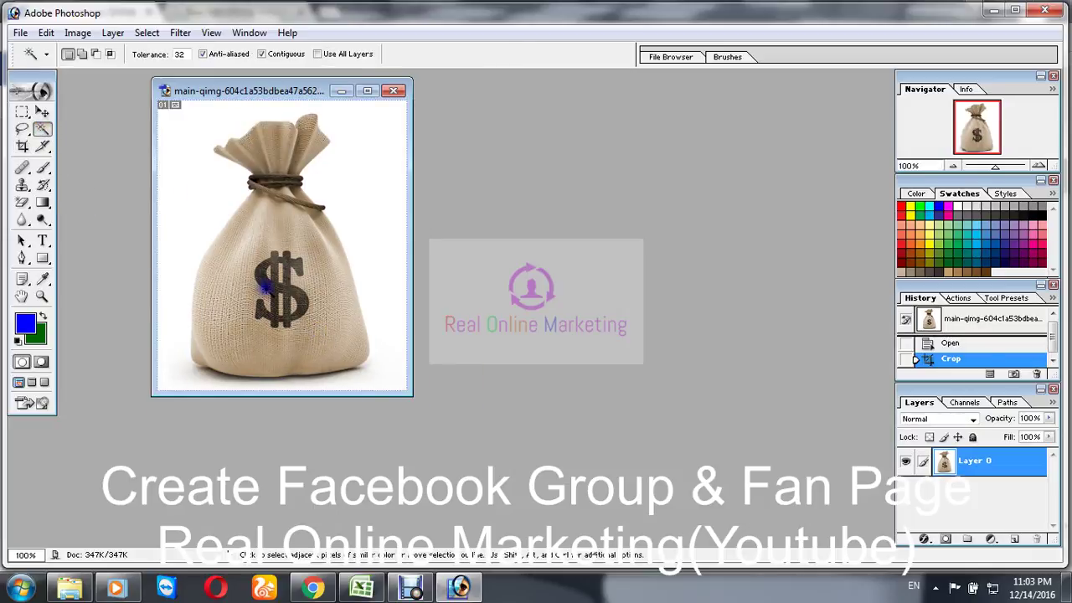
{"action": "left_click", "coordinate": [265, 287]}
{"action": "left_click", "coordinate": [284, 264], "text": "shift"}
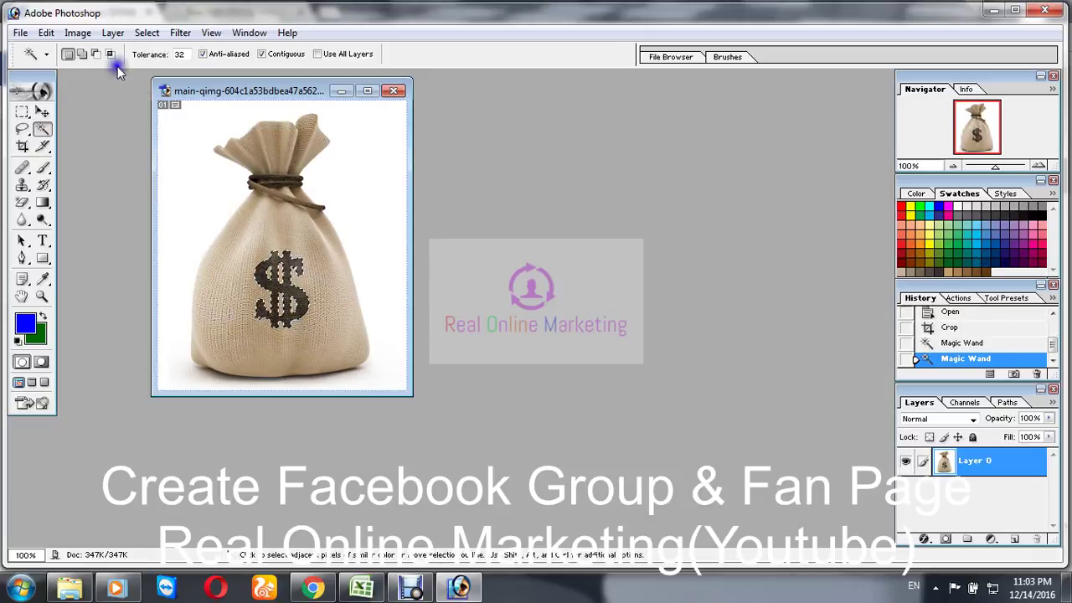
{"action": "left_click", "coordinate": [44, 33]}
{"action": "left_click", "coordinate": [113, 283]}
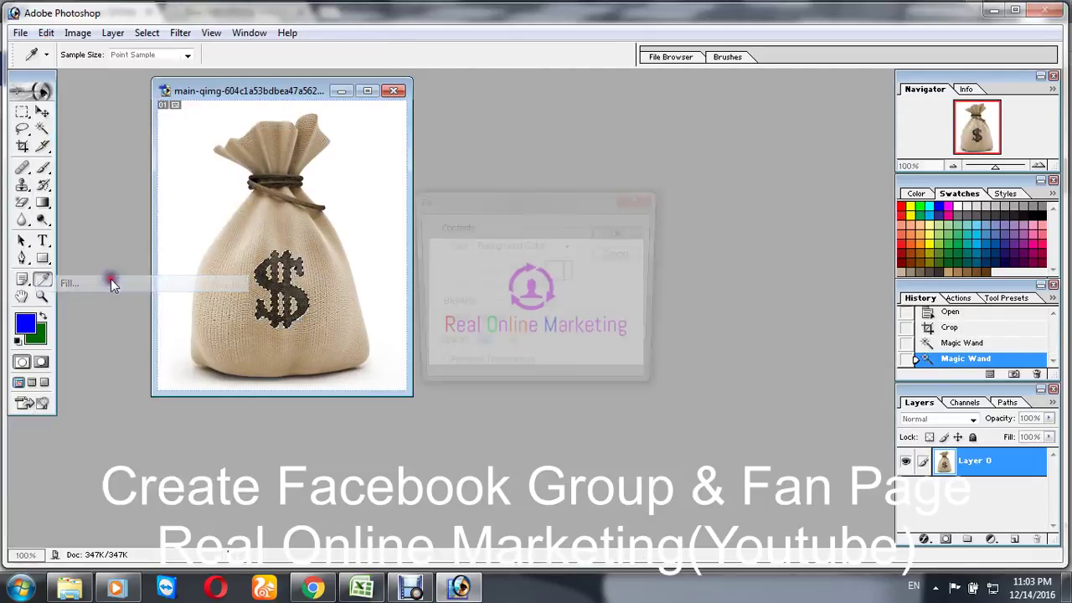
{"action": "left_click", "coordinate": [554, 244]}
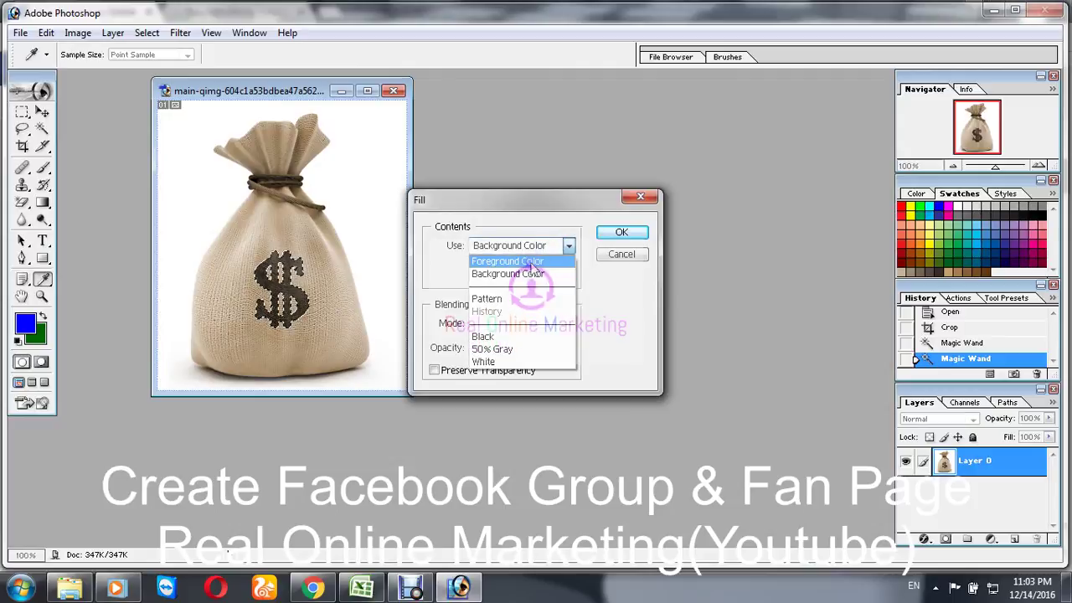
{"action": "left_click", "coordinate": [531, 267]}
{"action": "left_click", "coordinate": [630, 233]}
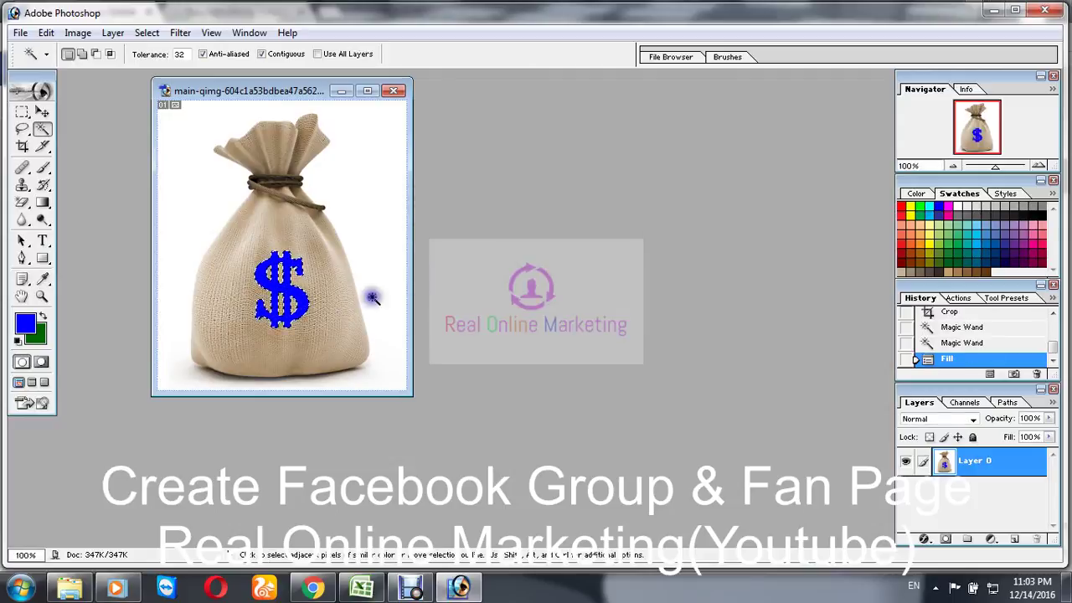
{"action": "key", "text": "ctrl+d"}
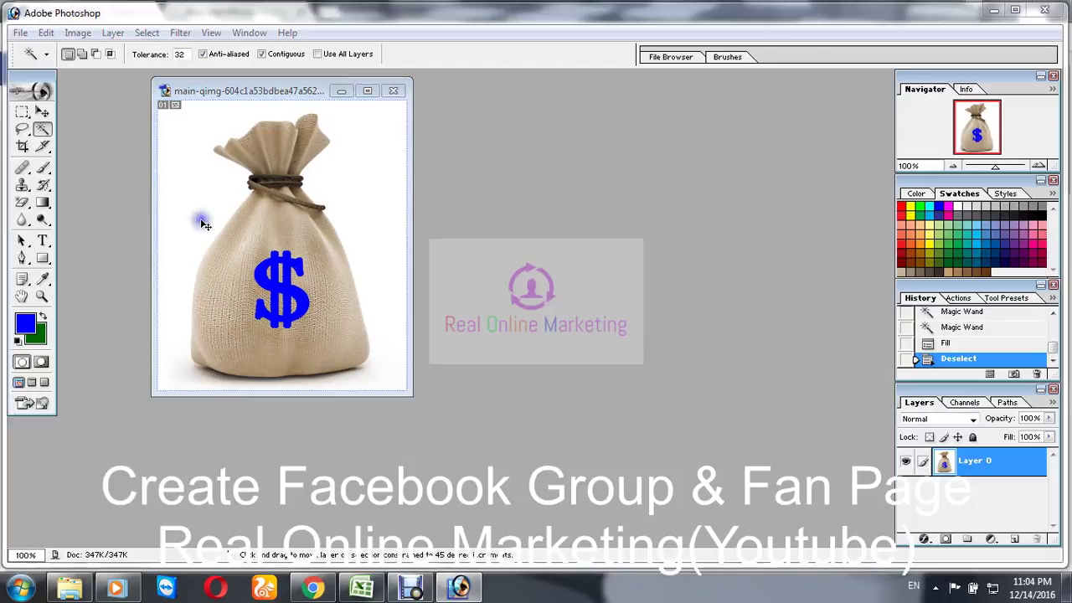
- Save the edited money bag as a PNG copy on the Desktop, keeping its file name and using no interlacing
{"action": "key", "text": "ctrl+shift+s"}
{"action": "left_click", "coordinate": [374, 167]}
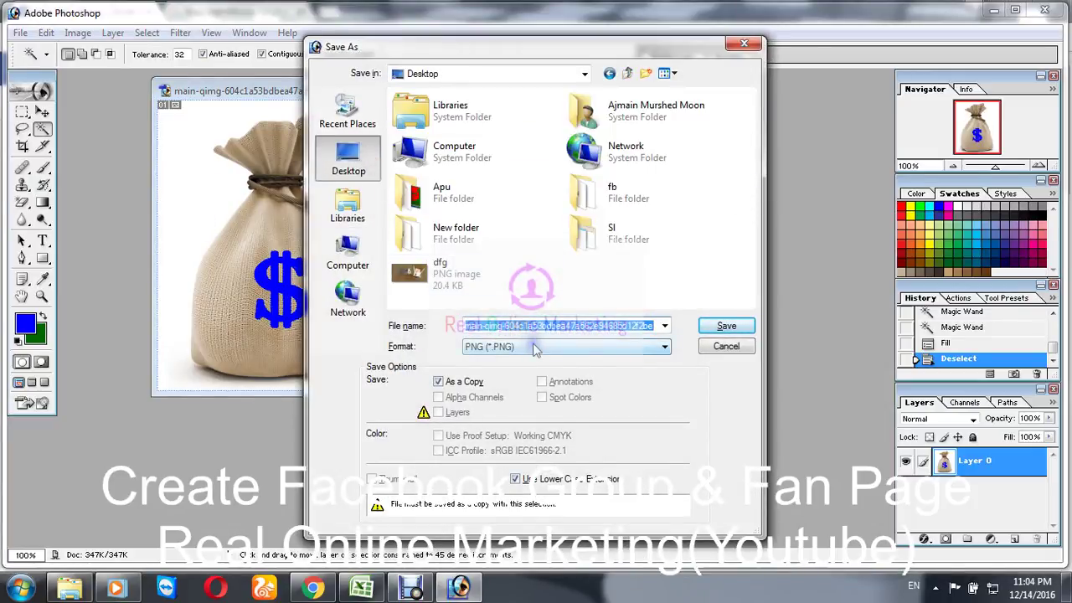
{"action": "left_click", "coordinate": [536, 346]}
{"action": "left_click", "coordinate": [536, 347]}
{"action": "left_click", "coordinate": [725, 326]}
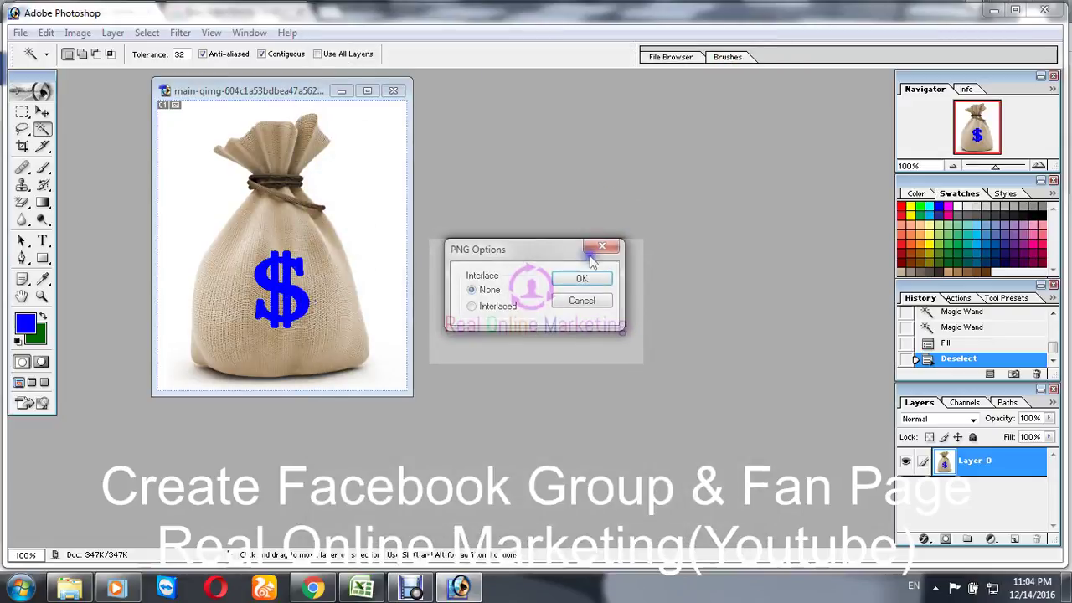
{"action": "left_click", "coordinate": [586, 275]}
- Switch to Facebook in Chrome and upload the edited money bag PNG from the Desktop as the page's profile picture, then save it
{"action": "left_click", "coordinate": [312, 588]}
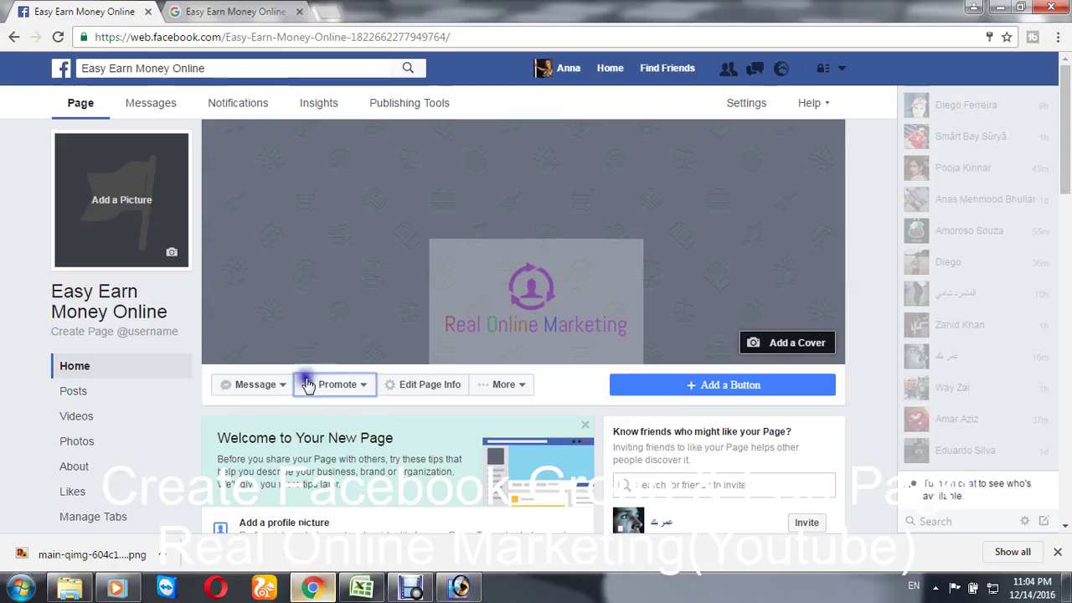
{"action": "left_click", "coordinate": [158, 255]}
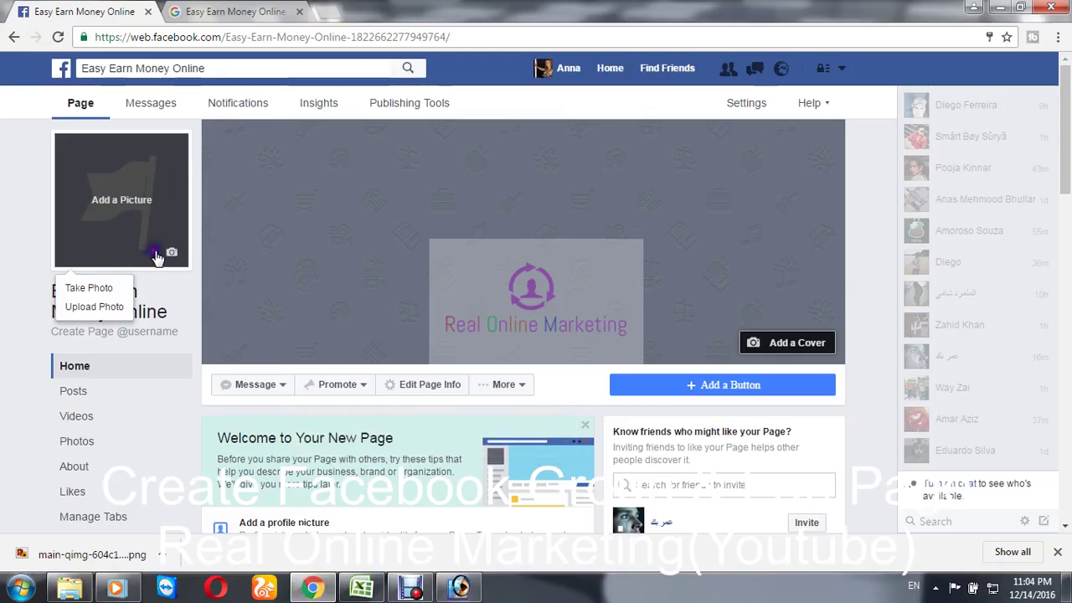
{"action": "left_click", "coordinate": [111, 307]}
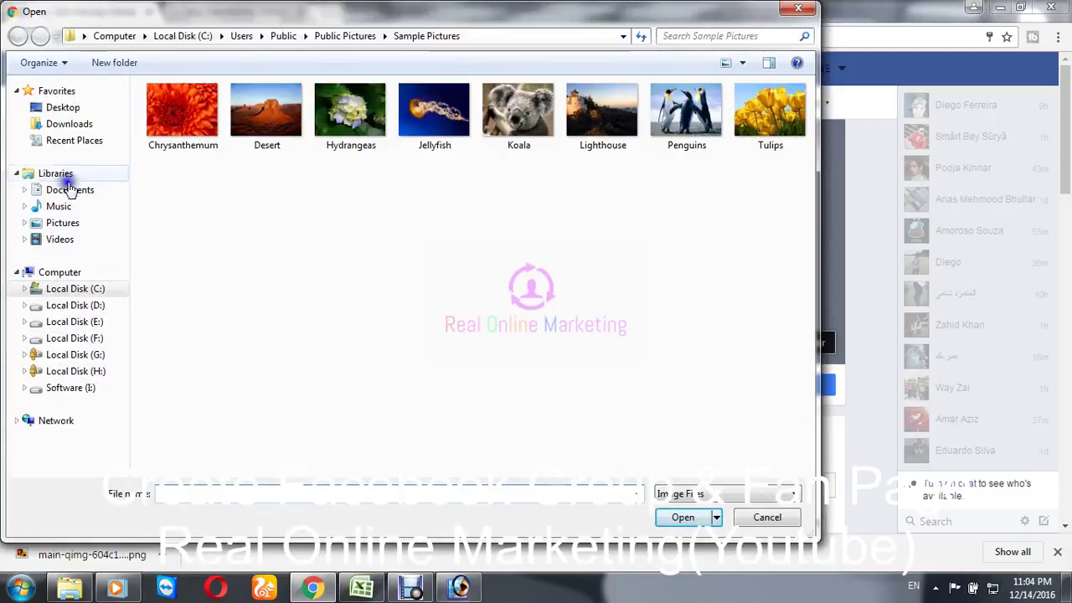
{"action": "left_click", "coordinate": [63, 108]}
{"action": "left_click", "coordinate": [350, 234]}
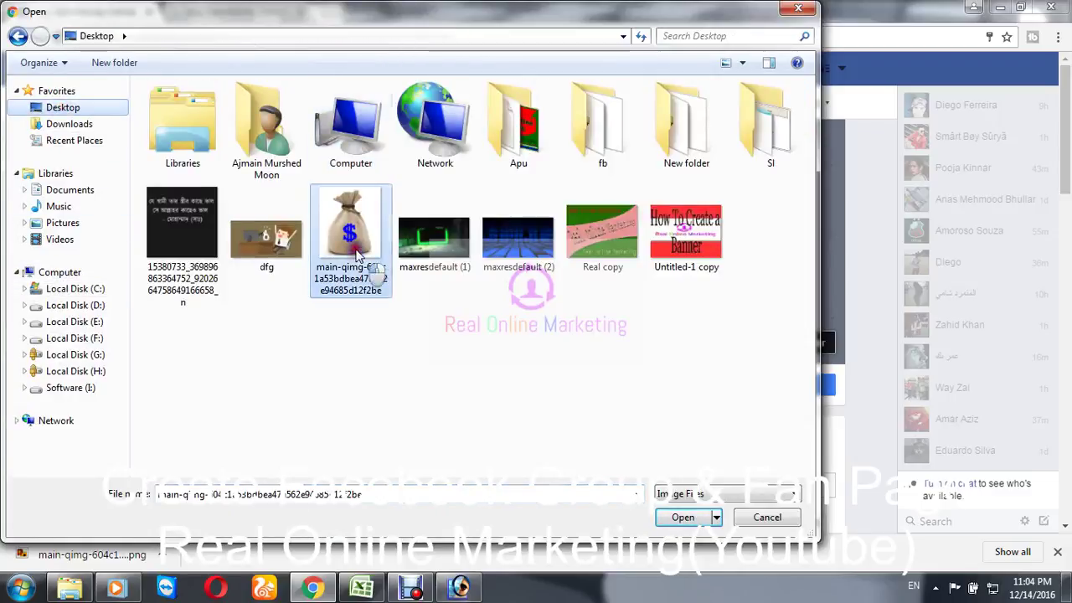
{"action": "left_click", "coordinate": [710, 519]}
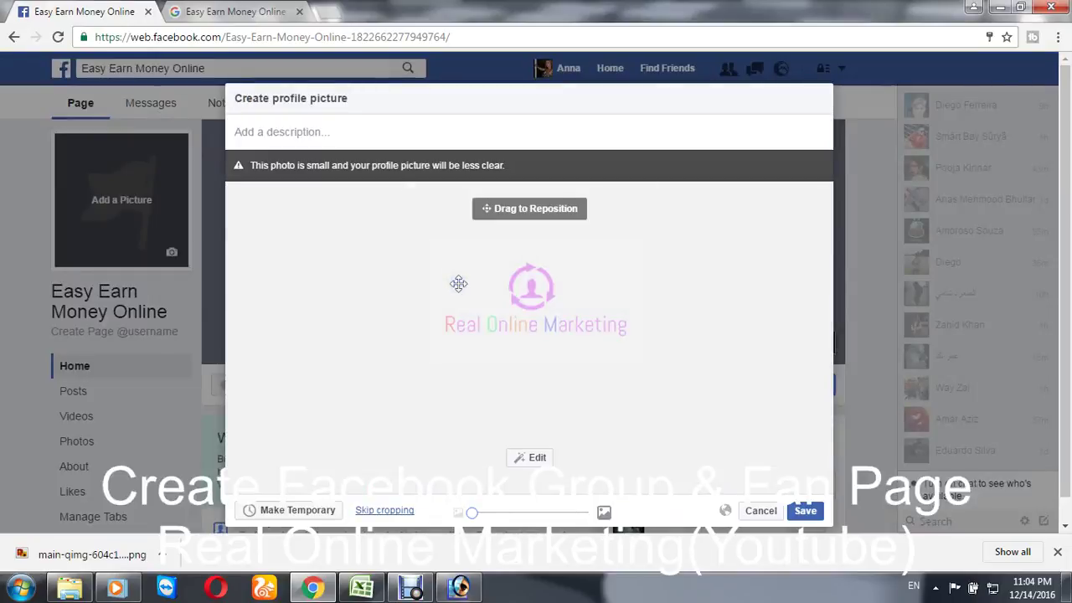
{"action": "left_click", "coordinate": [457, 513]}
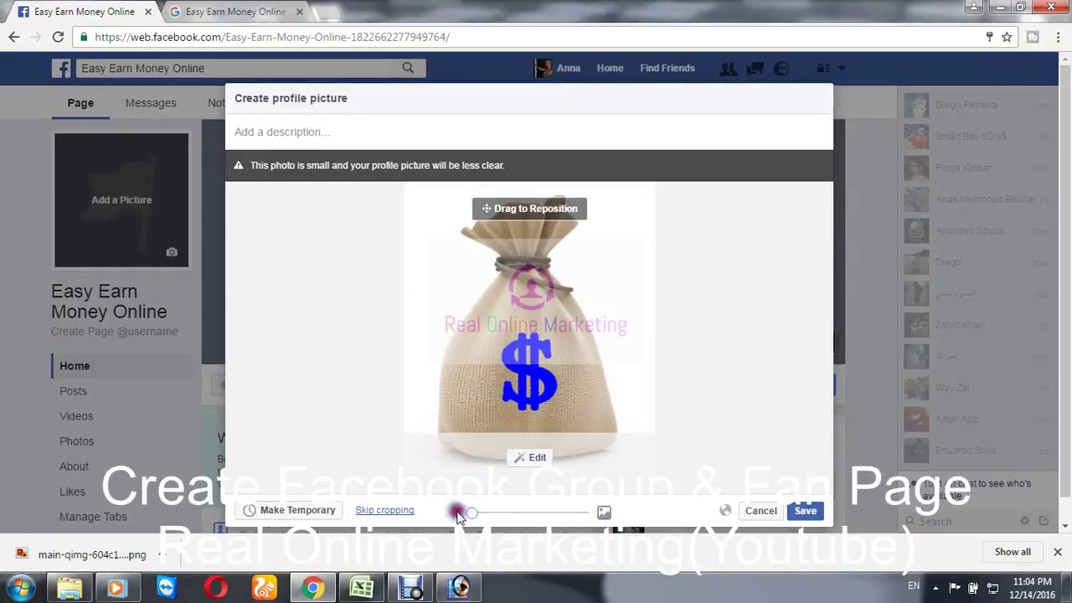
{"action": "left_click", "coordinate": [803, 510]}
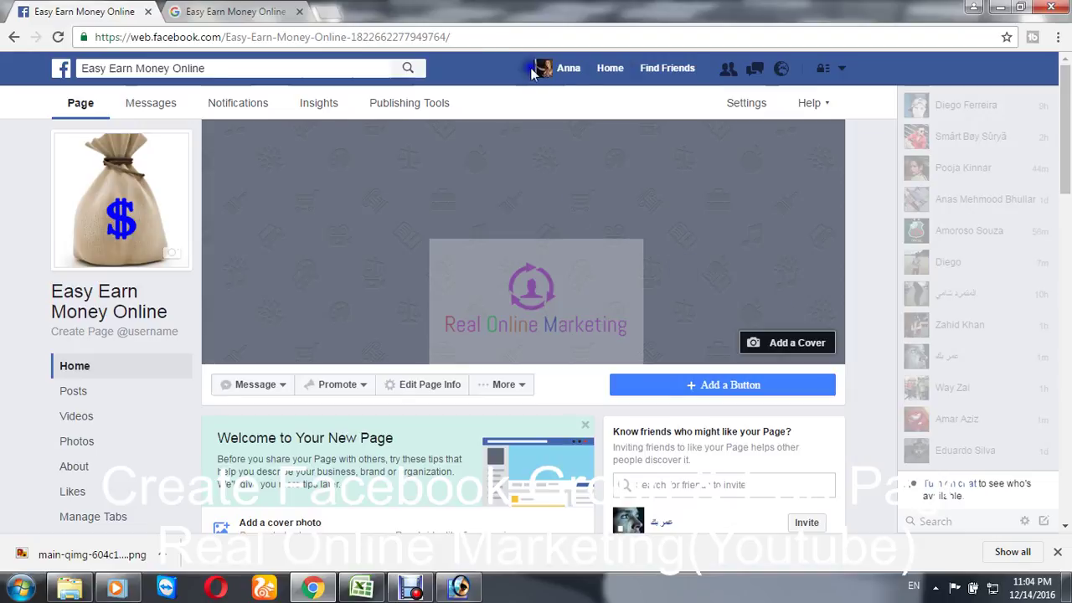
- Open youtube.com in a new tab, go to the own channel, and open the video How To Create a Banner
{"action": "left_click", "coordinate": [333, 17]}
{"action": "type", "text": "youtube.com"}
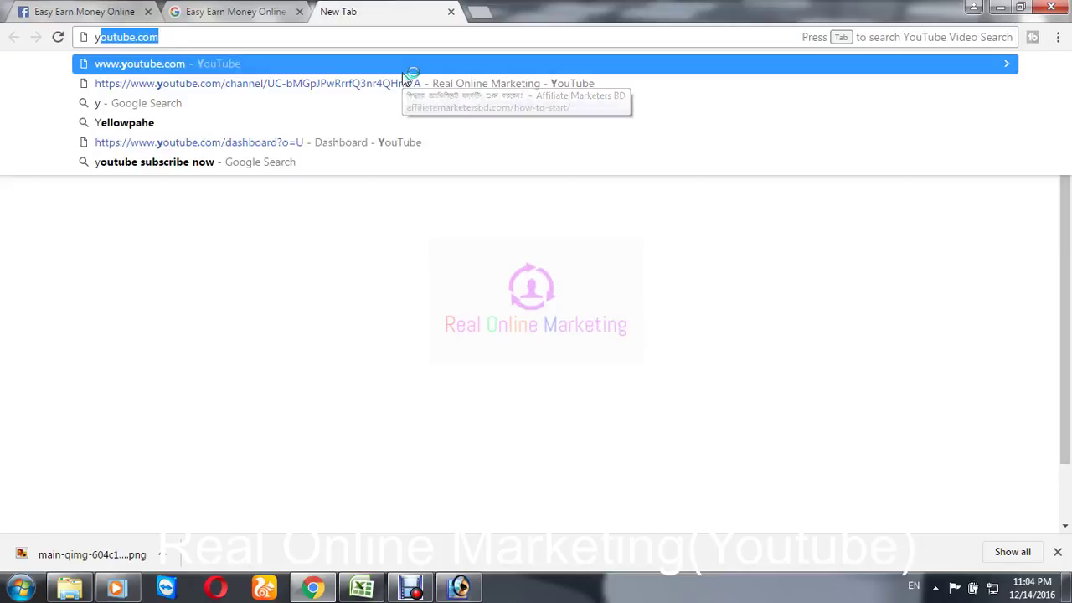
{"action": "key", "text": "Return"}
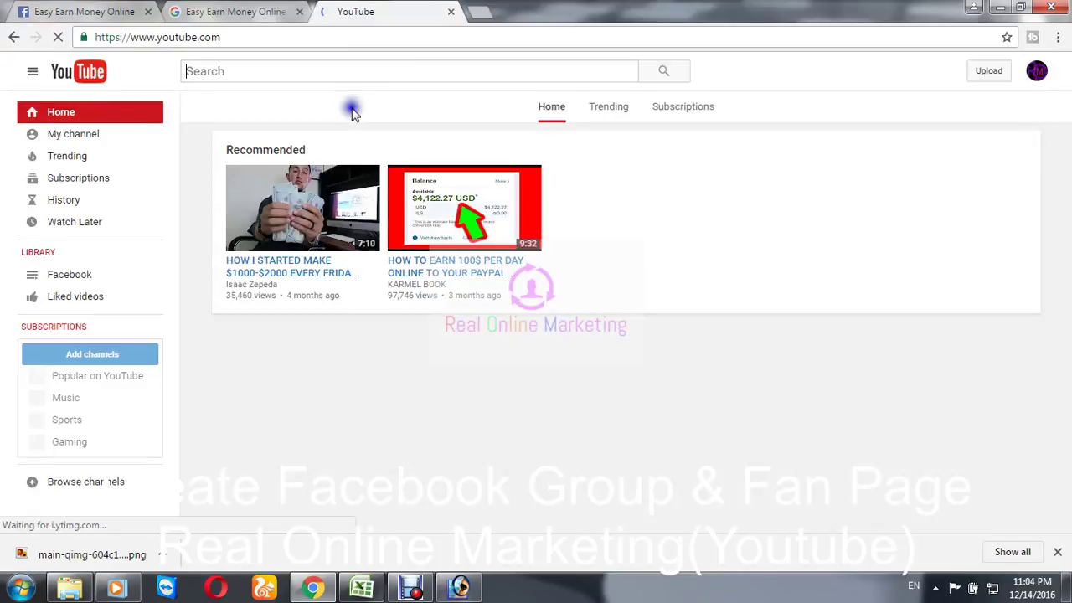
{"action": "left_click", "coordinate": [84, 134]}
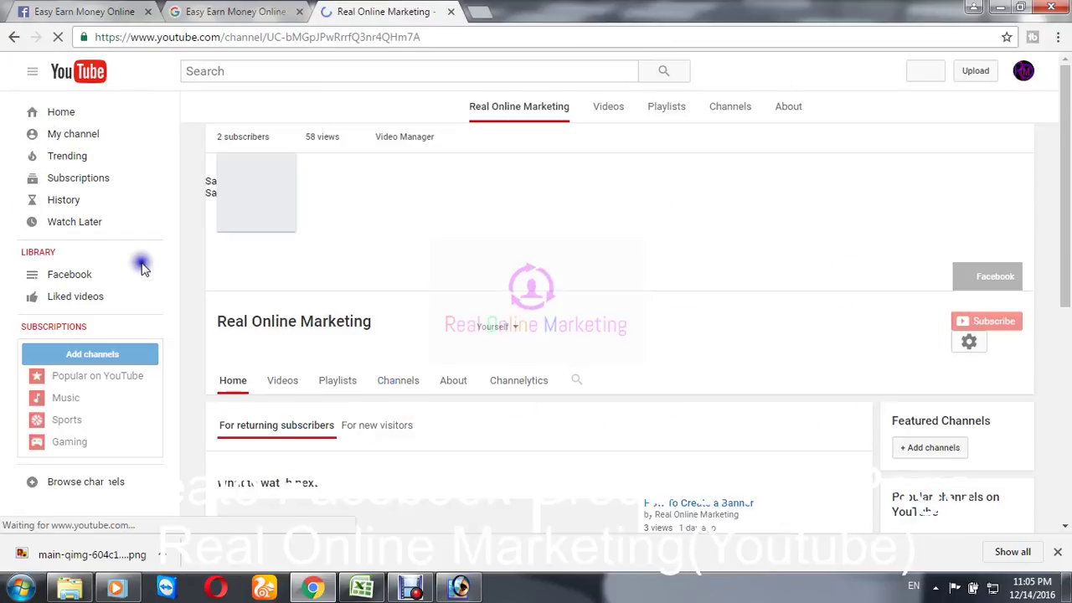
{"action": "scroll", "coordinate": [287, 256], "scroll_direction": "down", "scroll_amount": 3}
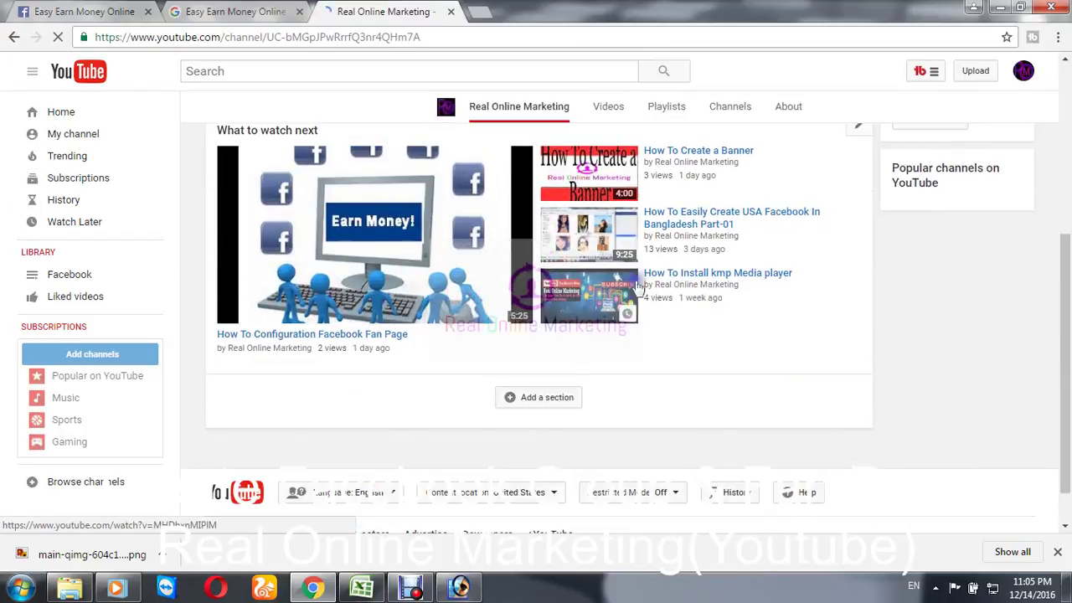
{"action": "left_click", "coordinate": [725, 151]}
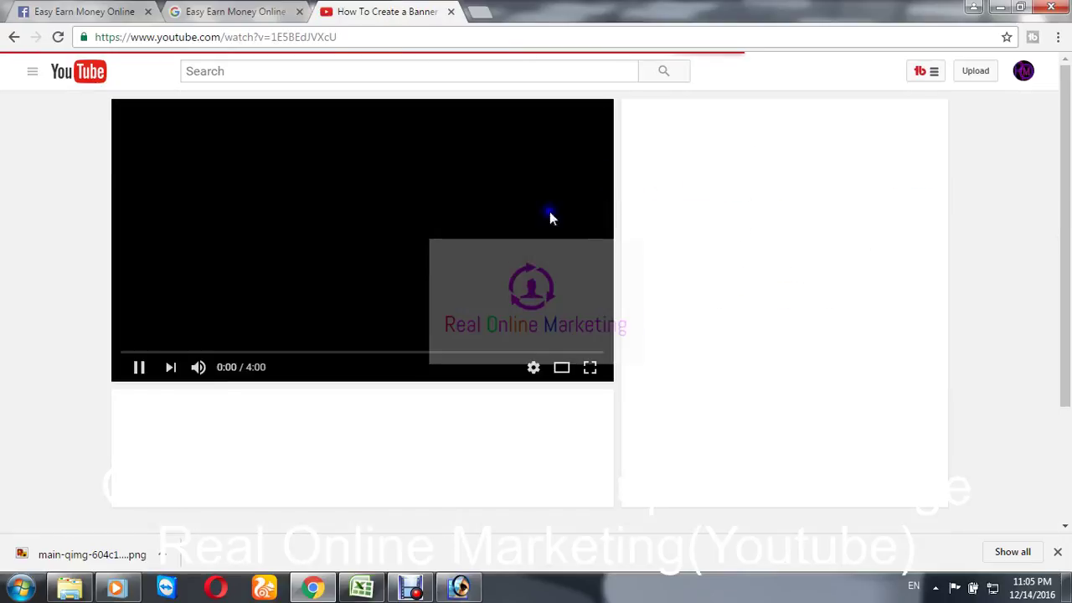
- Preview the banner tutorial by skipping ahead in it, pause playback, and close the YouTube tab
{"action": "left_click", "coordinate": [1057, 552]}
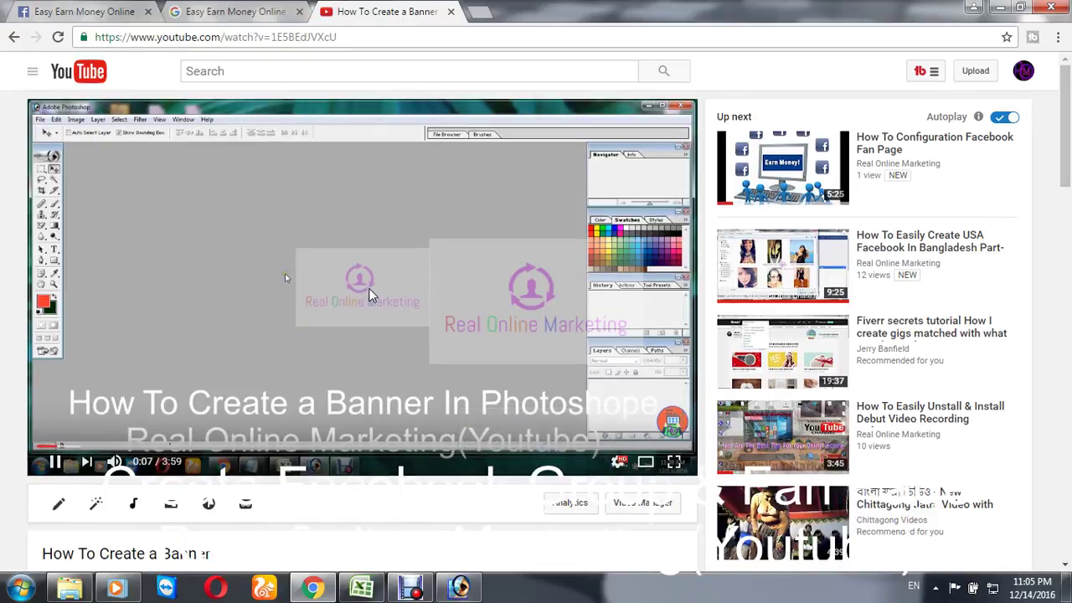
{"action": "scroll", "coordinate": [371, 295], "scroll_direction": "down", "scroll_amount": 1}
{"action": "scroll", "coordinate": [368, 289], "scroll_direction": "up", "scroll_amount": 1}
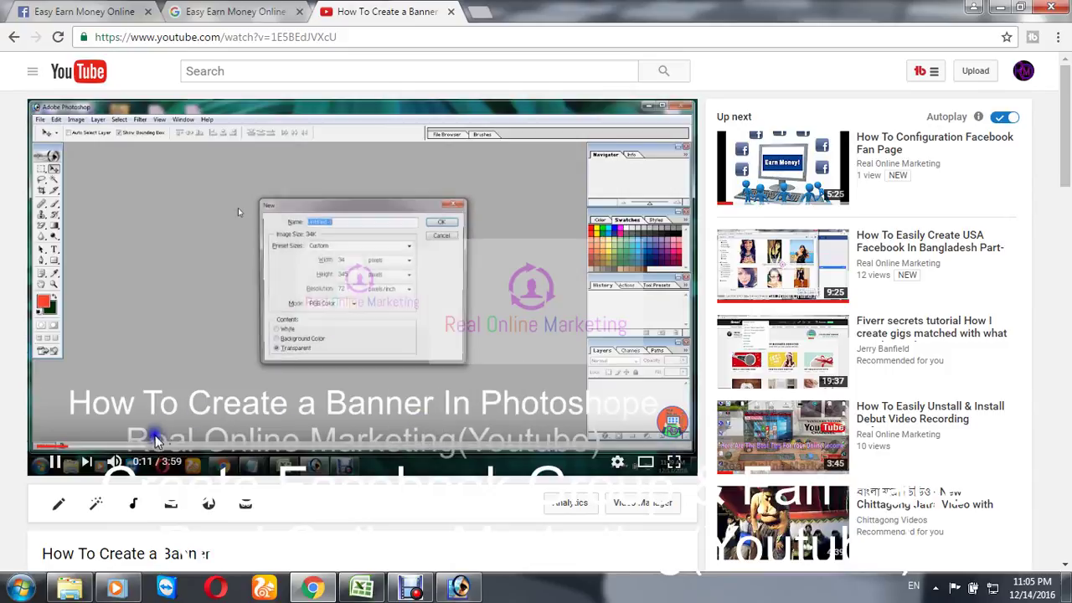
{"action": "left_click", "coordinate": [116, 445]}
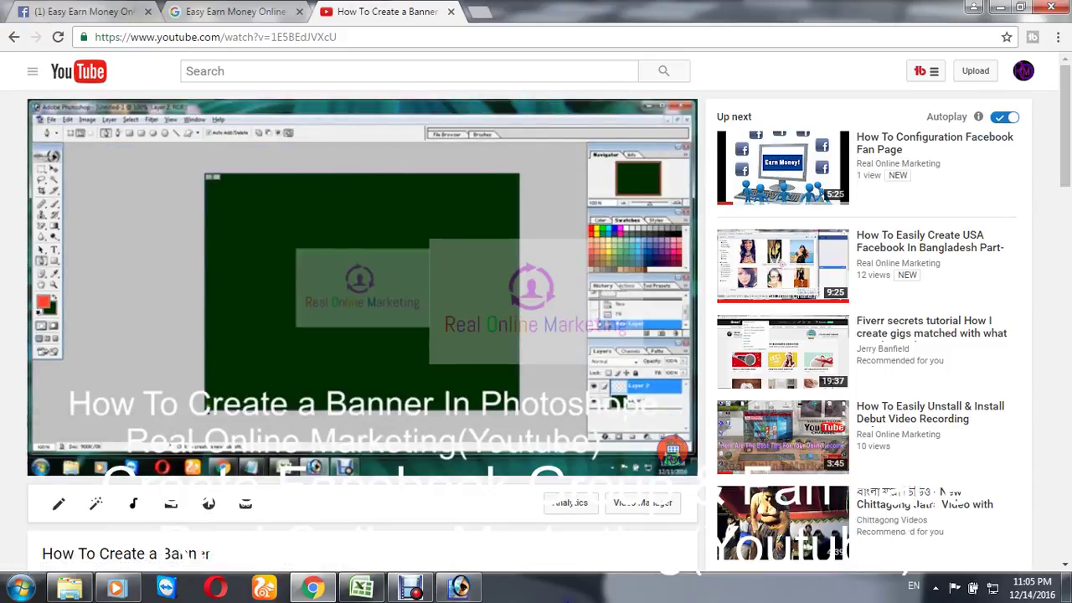
{"action": "left_click", "coordinate": [431, 242]}
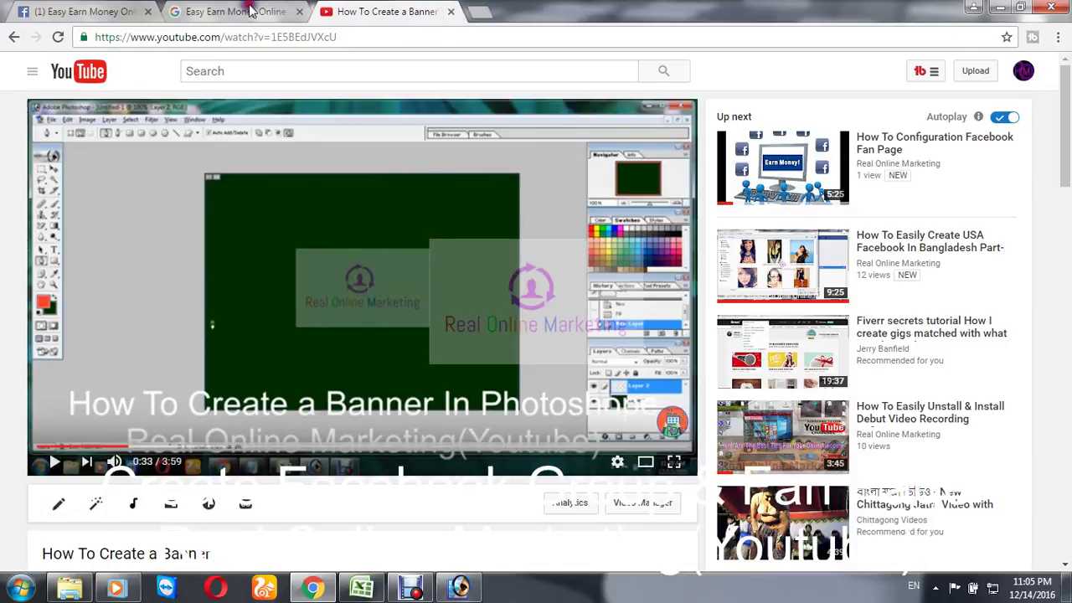
{"action": "left_click", "coordinate": [250, 10]}
{"action": "left_click", "coordinate": [438, 12]}
{"action": "left_click", "coordinate": [451, 11]}
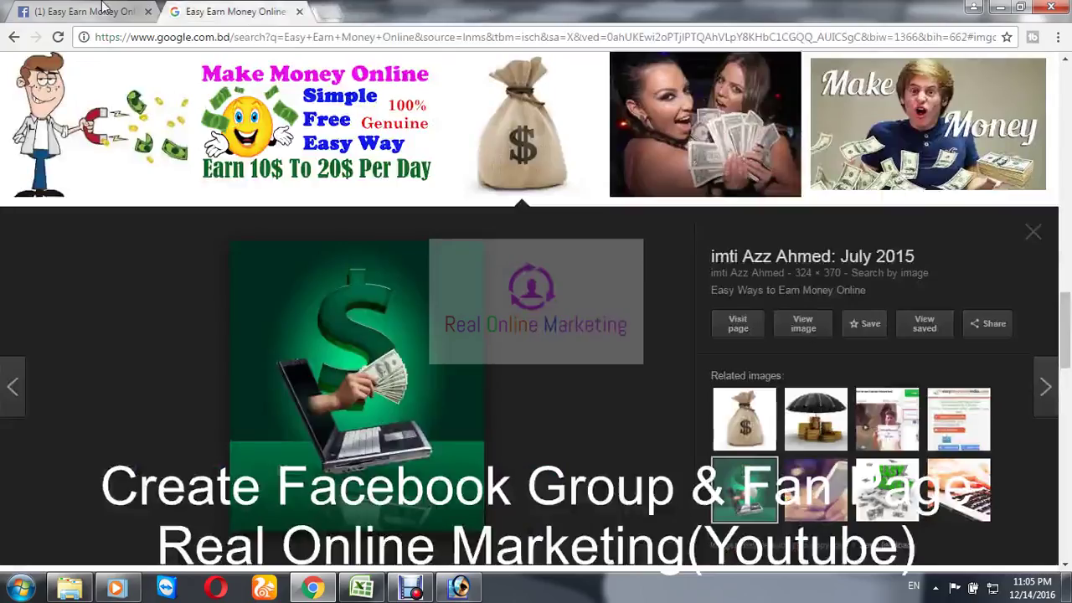
- Return to the Facebook page, upload the dfg image from the Desktop as its cover, shift the image downward, and save it
{"action": "left_click", "coordinate": [103, 7]}
{"action": "left_click", "coordinate": [779, 345]}
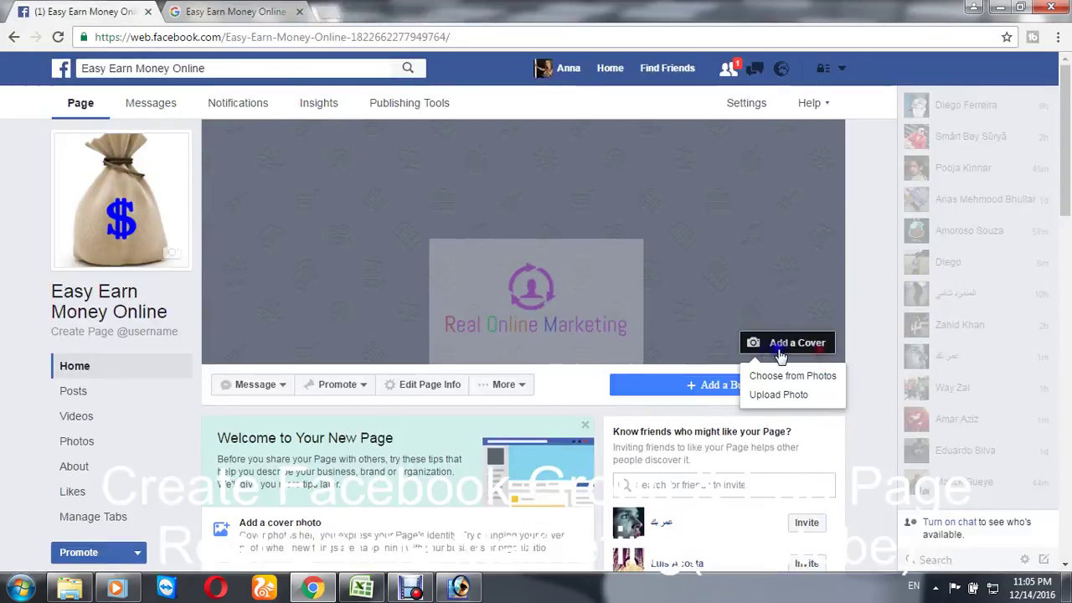
{"action": "left_click", "coordinate": [784, 395]}
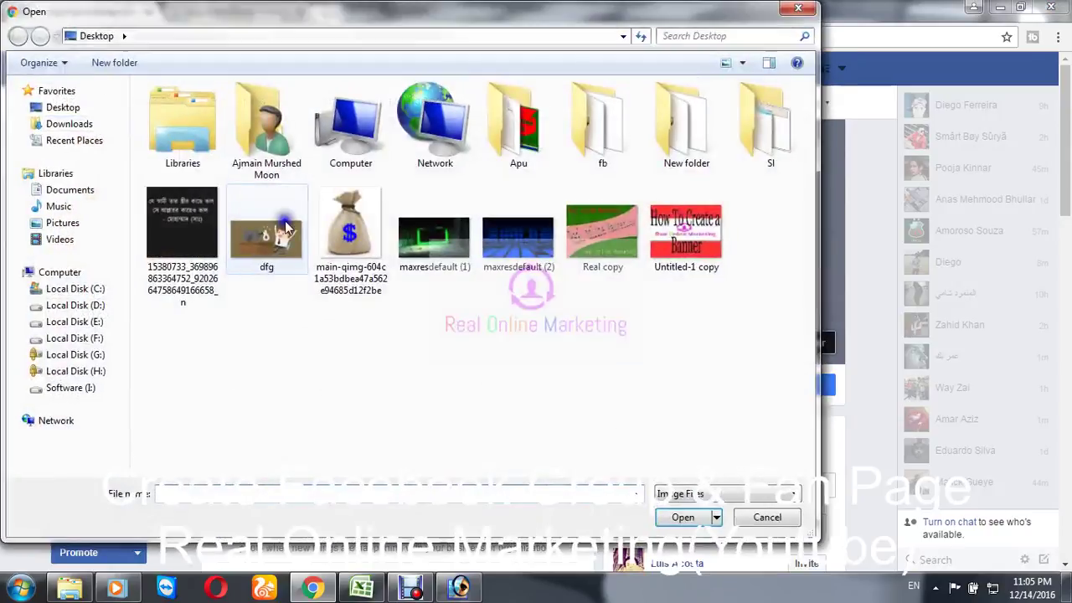
{"action": "left_click", "coordinate": [272, 234]}
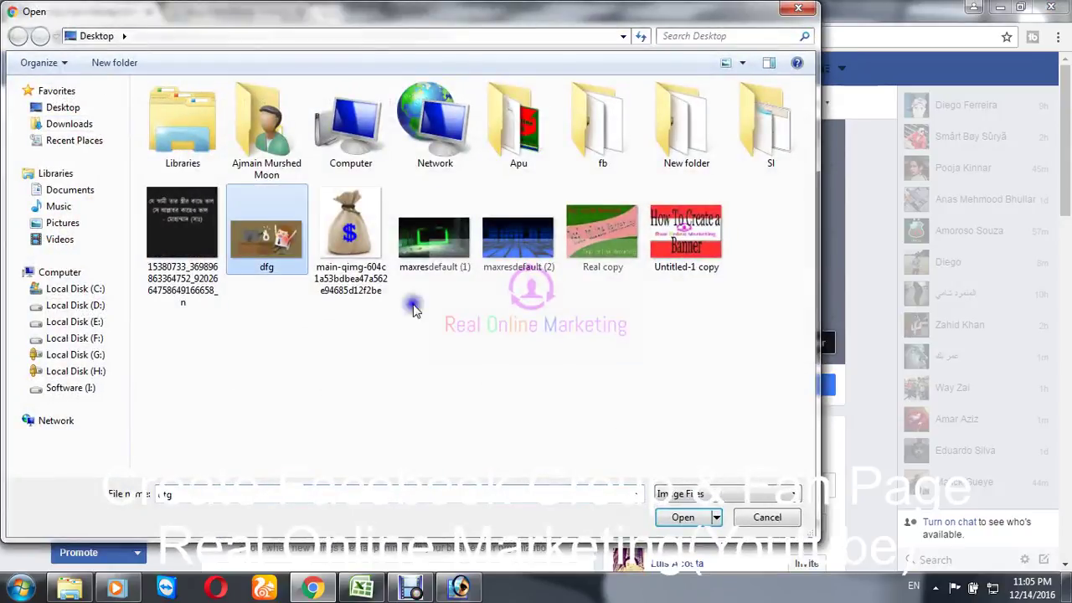
{"action": "left_click", "coordinate": [679, 519]}
{"action": "left_click", "coordinate": [481, 384]}
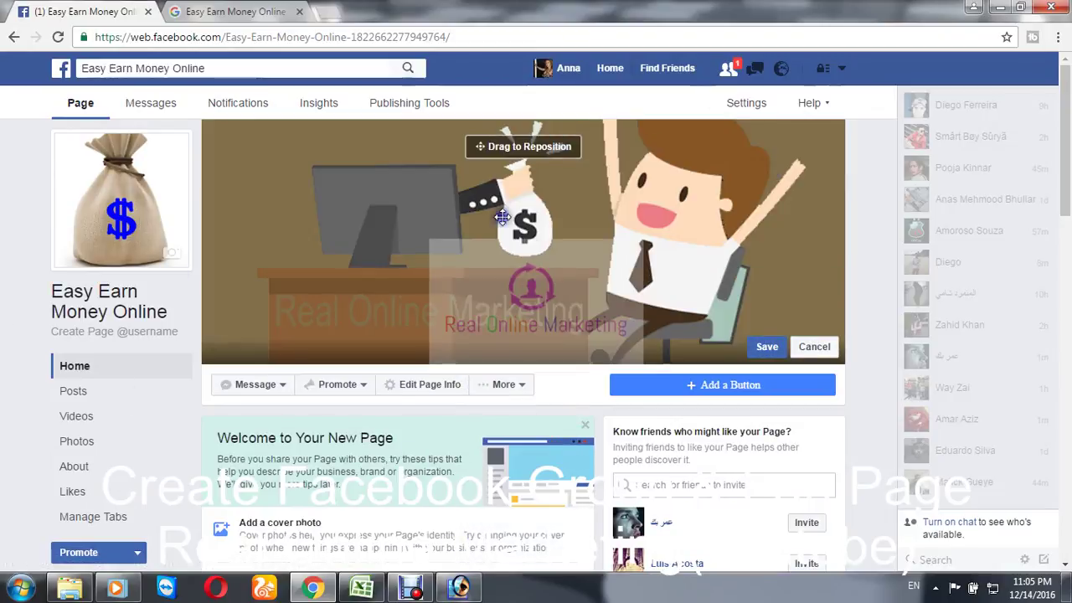
{"action": "left_click_drag", "start_coordinate": [610, 201], "coordinate": [612, 251]}
{"action": "left_click", "coordinate": [766, 346]}
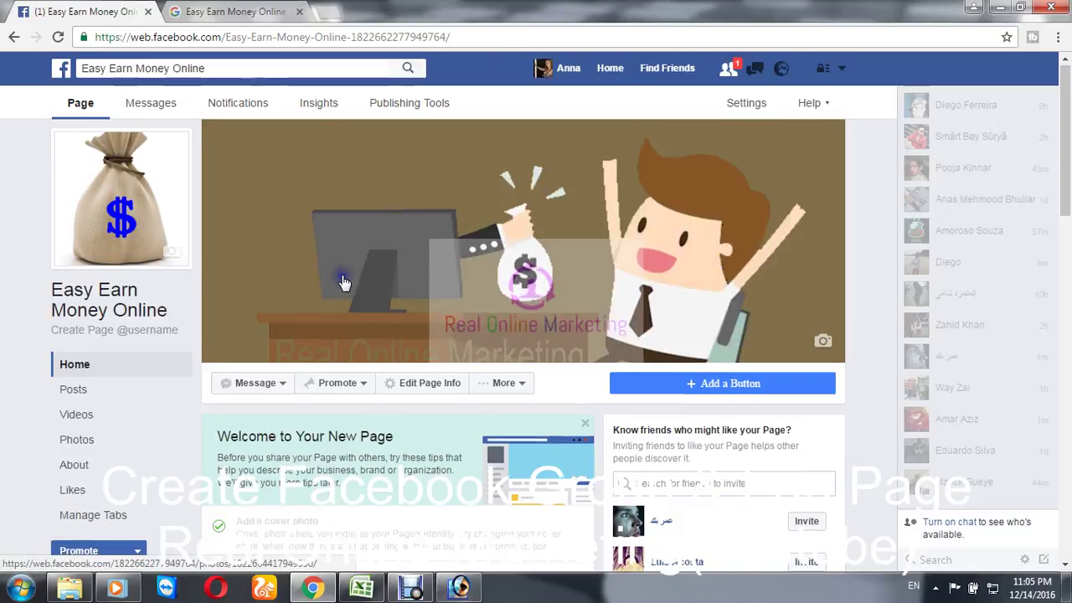
- Look over the page's home content and open its About section to review the general, business and contact details
{"action": "scroll", "coordinate": [343, 284], "scroll_direction": "down", "scroll_amount": 3}
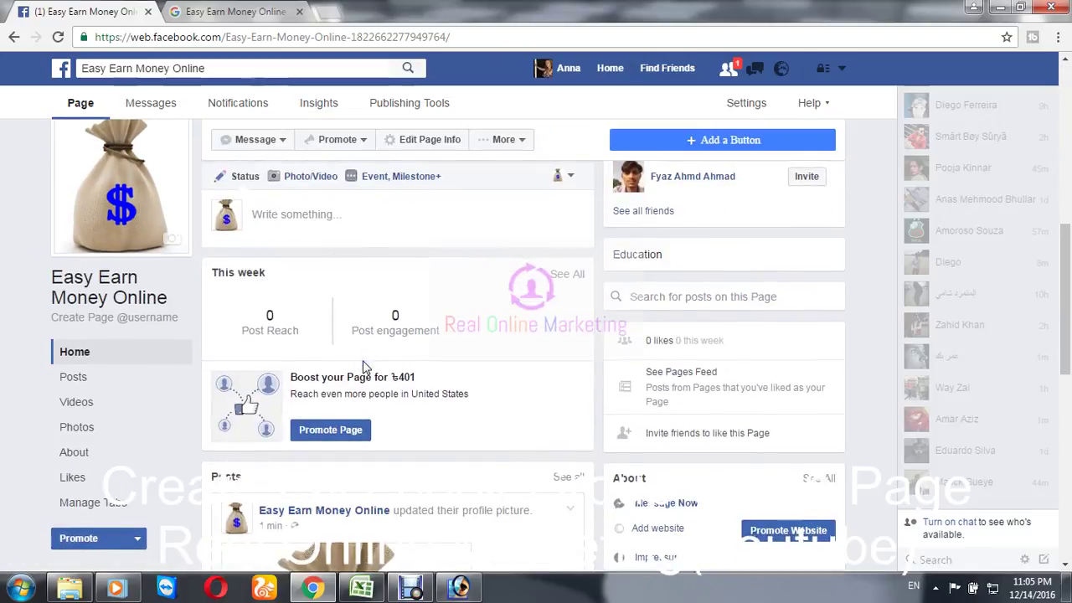
{"action": "scroll", "coordinate": [362, 360], "scroll_direction": "down", "scroll_amount": 3}
{"action": "scroll", "coordinate": [574, 376], "scroll_direction": "up", "scroll_amount": 3}
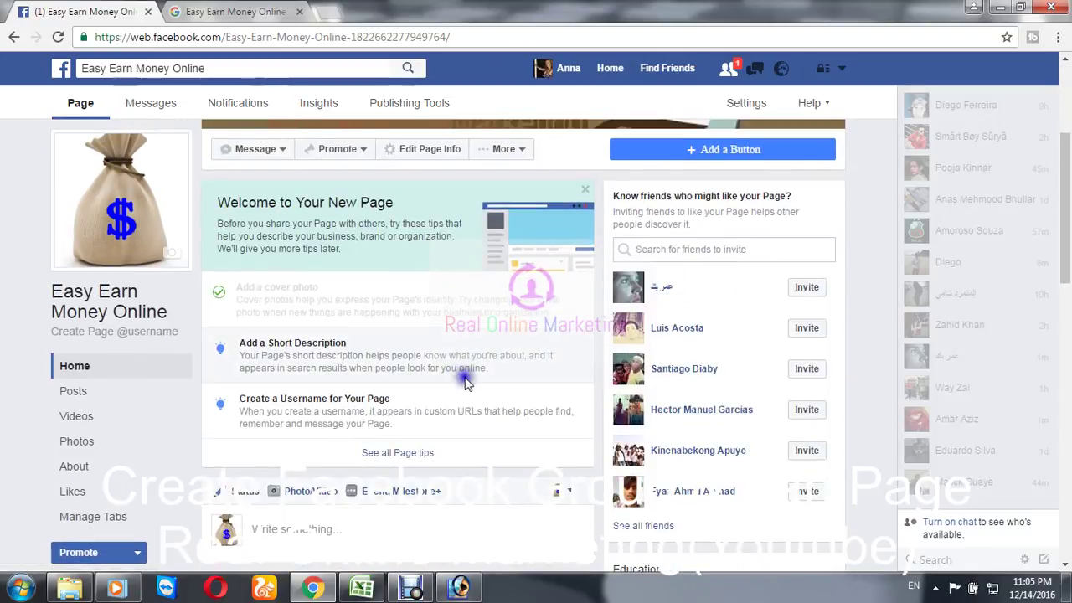
{"action": "scroll", "coordinate": [477, 368], "scroll_direction": "up", "scroll_amount": 3}
{"action": "scroll", "coordinate": [332, 240], "scroll_direction": "down", "scroll_amount": 3}
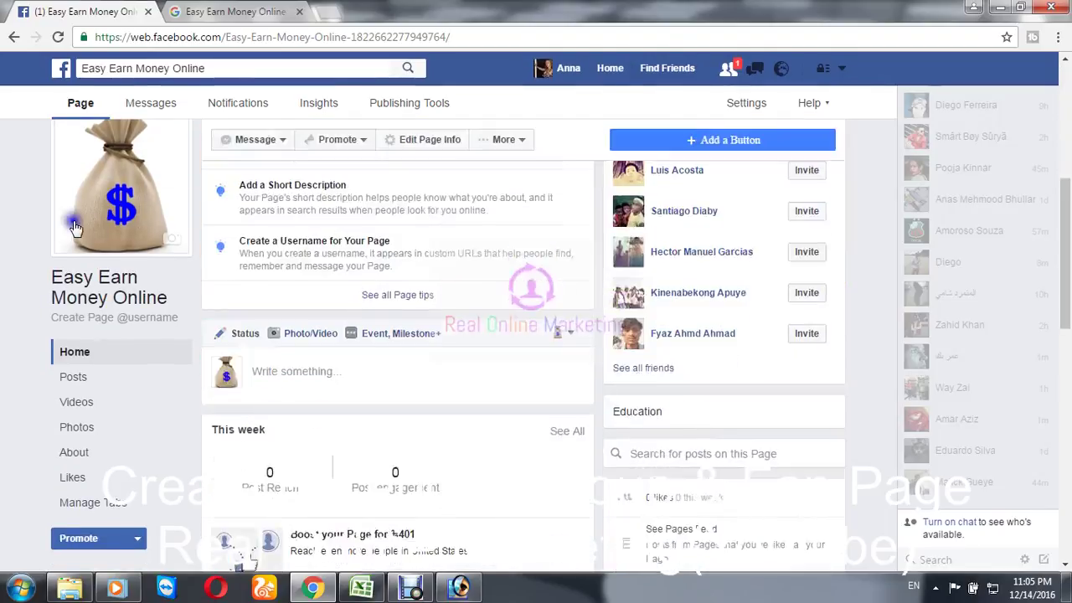
{"action": "left_click", "coordinate": [96, 452]}
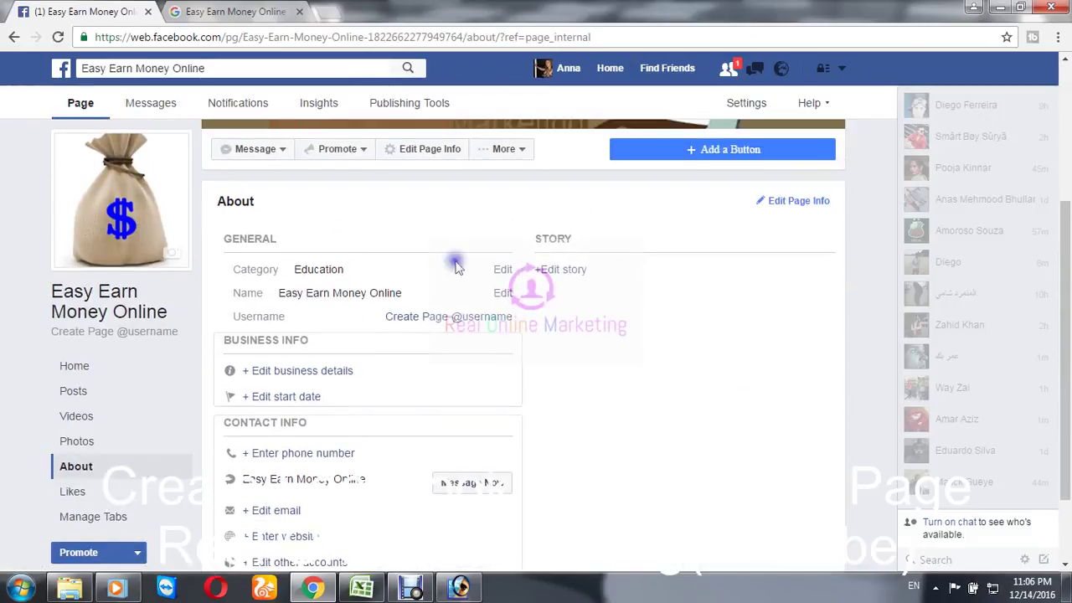
{"action": "scroll", "coordinate": [282, 296], "scroll_direction": "down", "scroll_amount": 1}
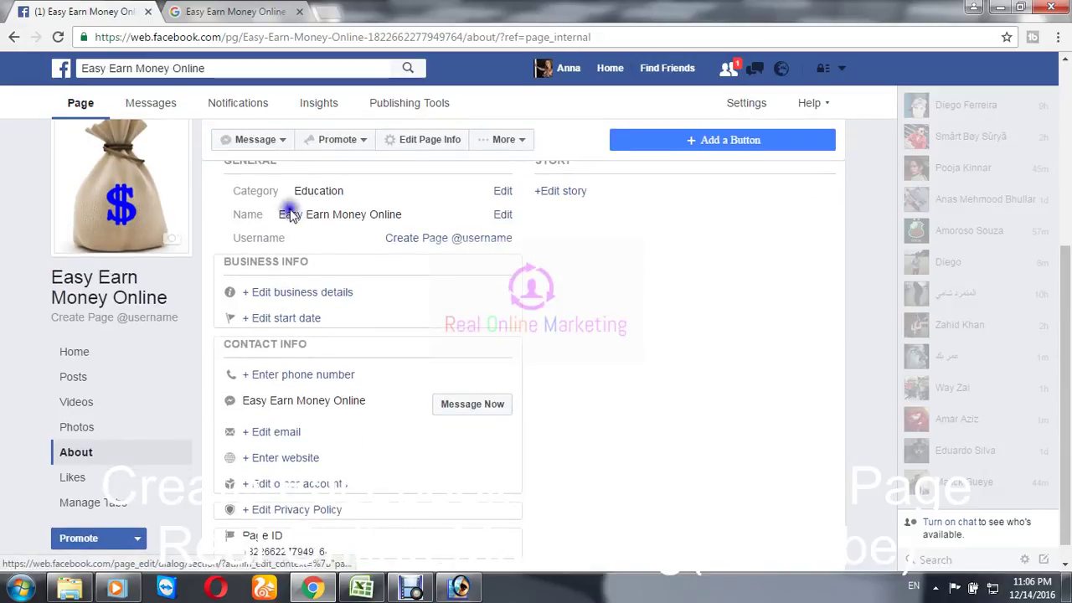
- Open youtube.com in a new tab, go to the own channel, and look over its recommended videos
{"action": "left_click", "coordinate": [238, 9]}
{"action": "left_click", "coordinate": [321, 12]}
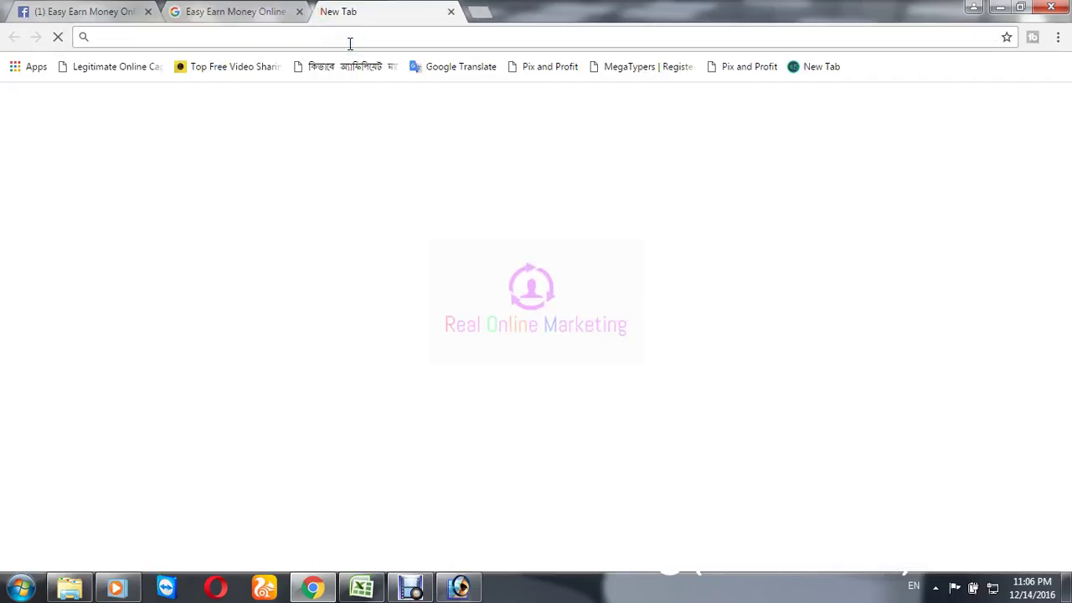
{"action": "type", "text": "you"}
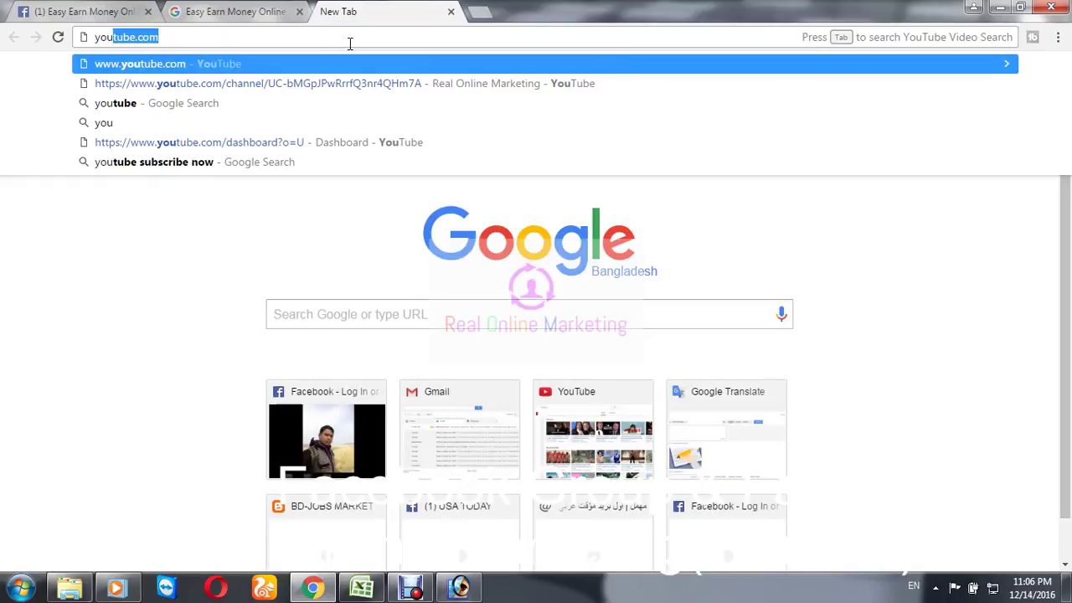
{"action": "key", "text": "Return"}
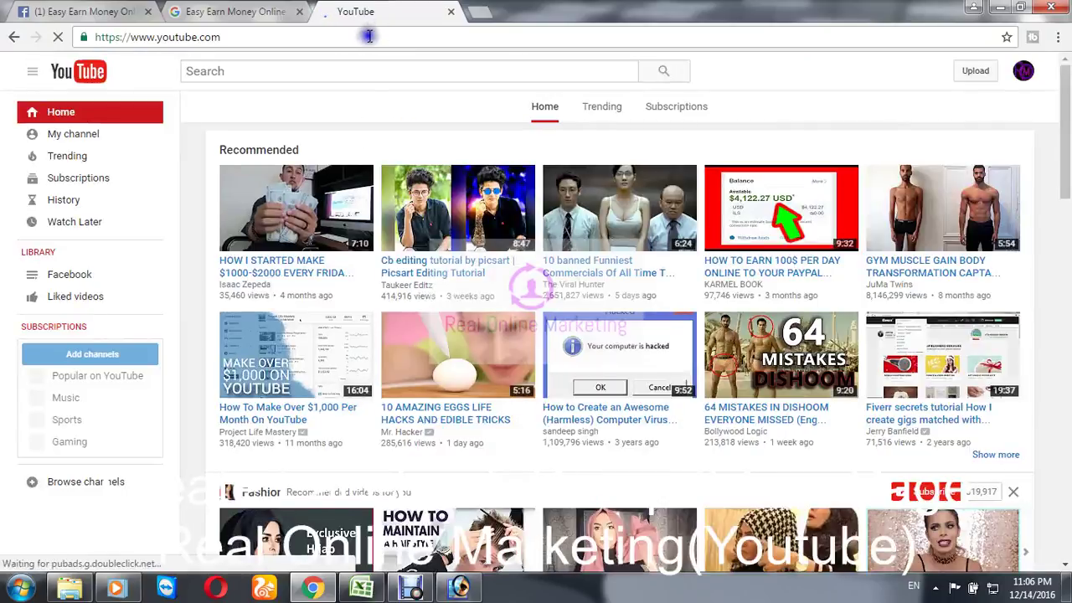
{"action": "left_click", "coordinate": [103, 134]}
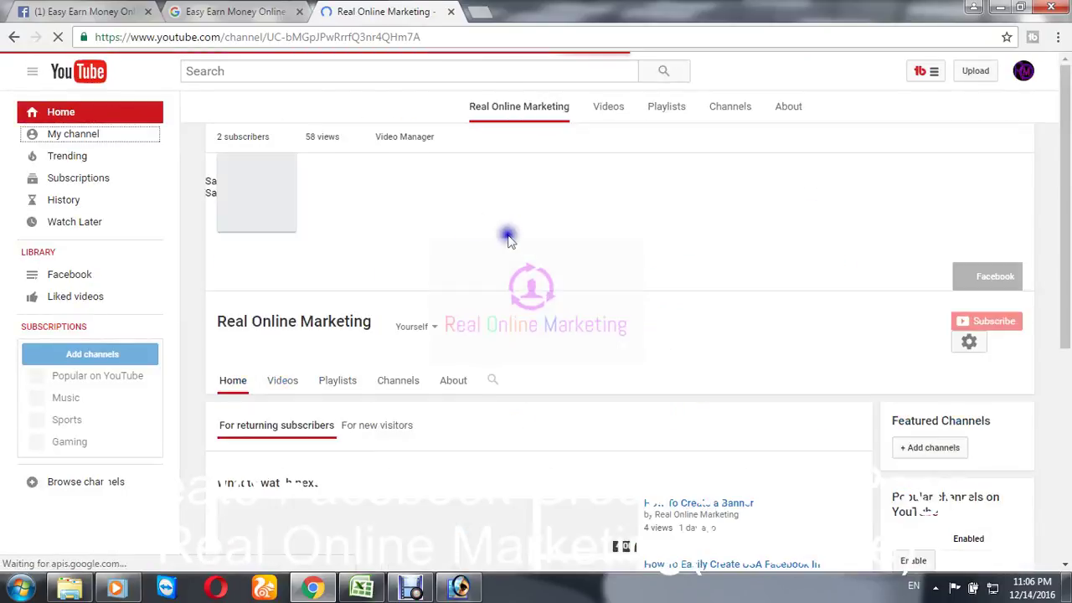
{"action": "scroll", "coordinate": [368, 247], "scroll_direction": "down", "scroll_amount": 5}
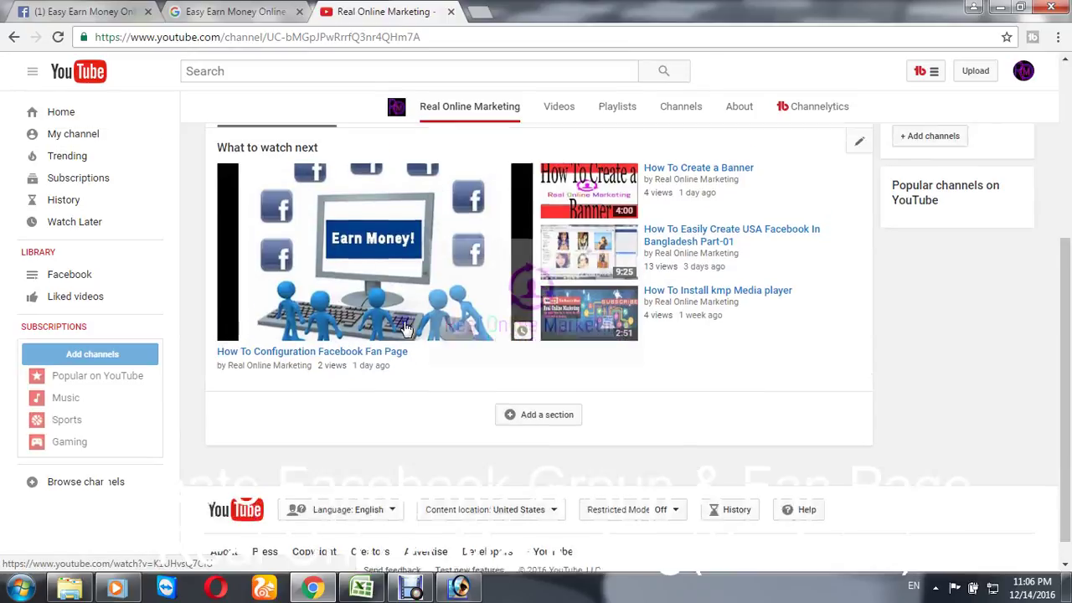
{"action": "scroll", "coordinate": [385, 284], "scroll_direction": "up", "scroll_amount": 5}
- Return to the Facebook page and look over the pending friend requests and the account options
{"action": "left_click", "coordinate": [140, 10]}
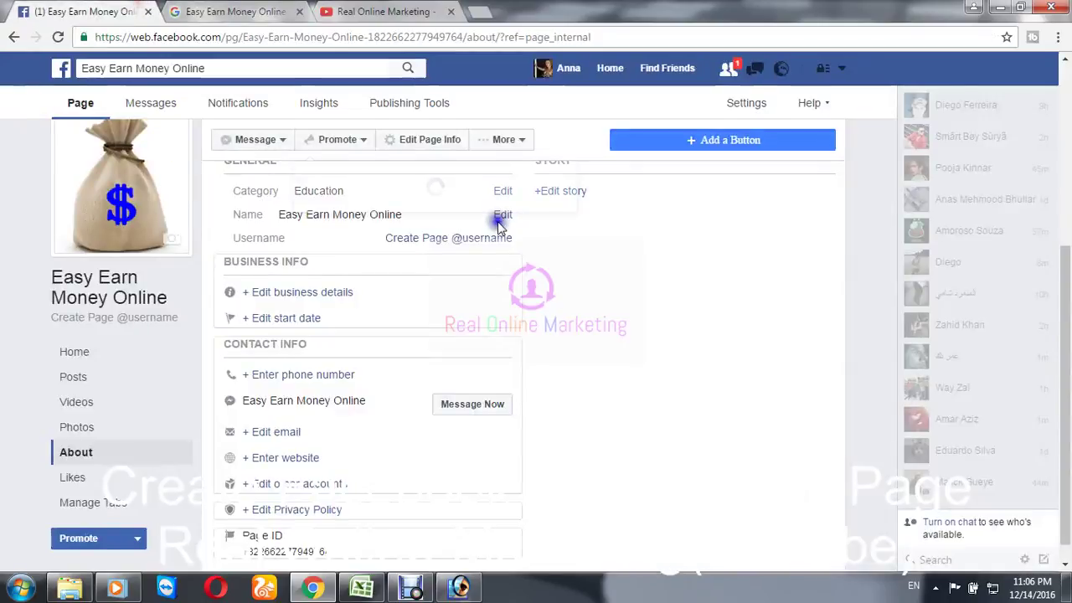
{"action": "scroll", "coordinate": [498, 220], "scroll_direction": "up", "scroll_amount": 5}
{"action": "left_click", "coordinate": [733, 67]}
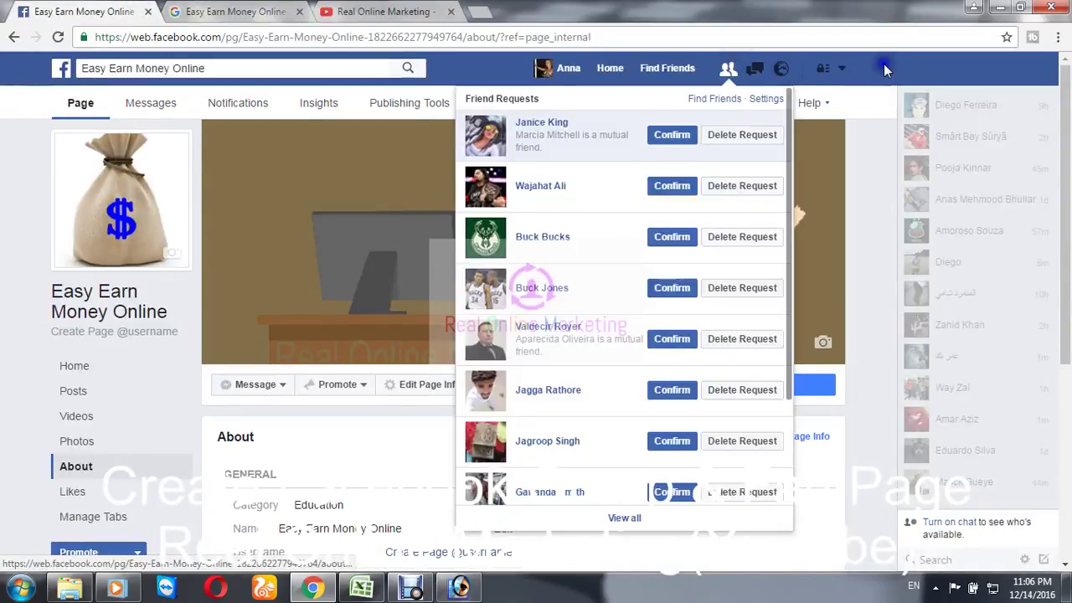
{"action": "left_click", "coordinate": [885, 67]}
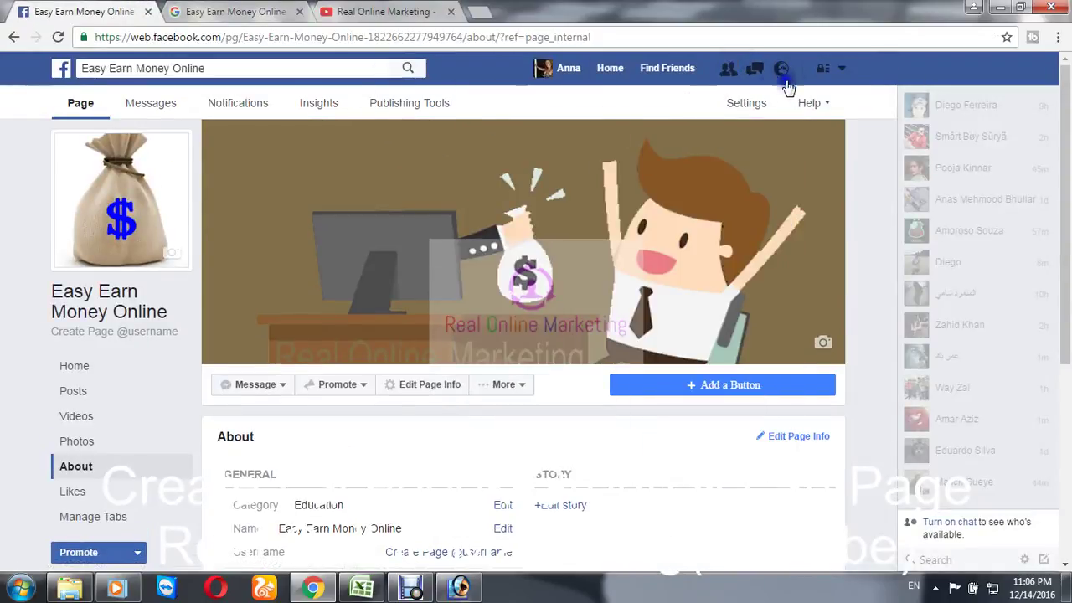
{"action": "left_click", "coordinate": [841, 67]}
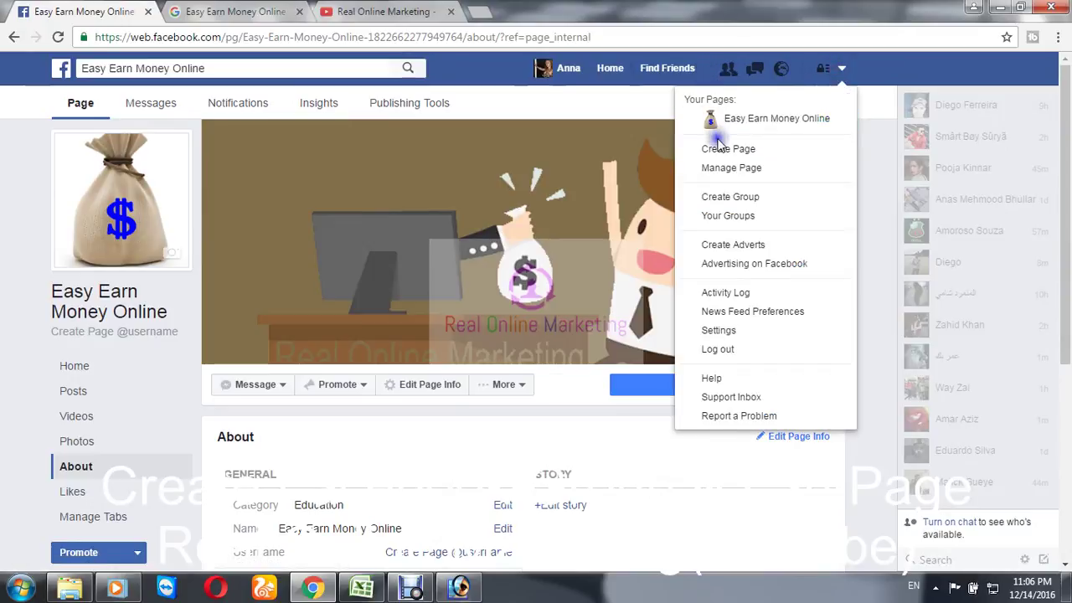
{"action": "left_click", "coordinate": [843, 71]}
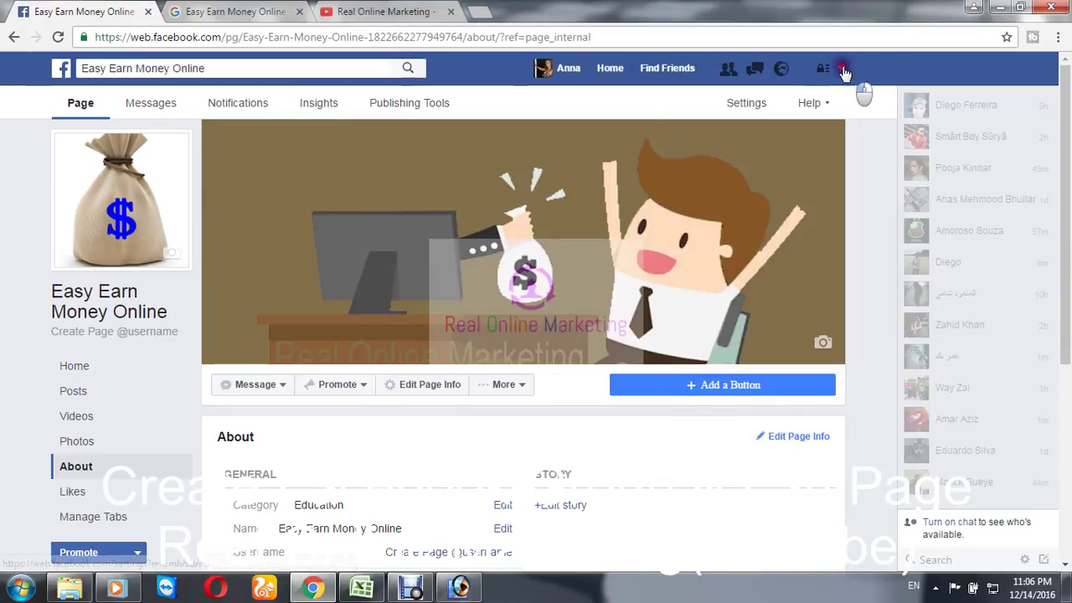
{"action": "left_click", "coordinate": [844, 74]}
- Go to the Facebook news feed, start creating a new group, and review the choices for the group's goal
{"action": "left_click", "coordinate": [569, 71]}
{"action": "left_click", "coordinate": [611, 70]}
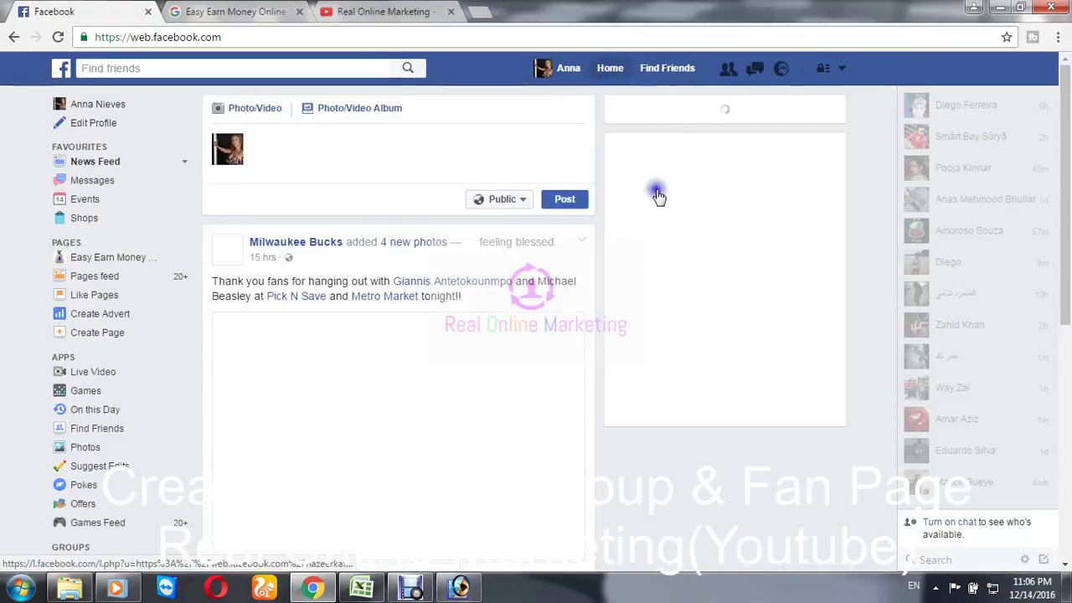
{"action": "left_click", "coordinate": [843, 70]}
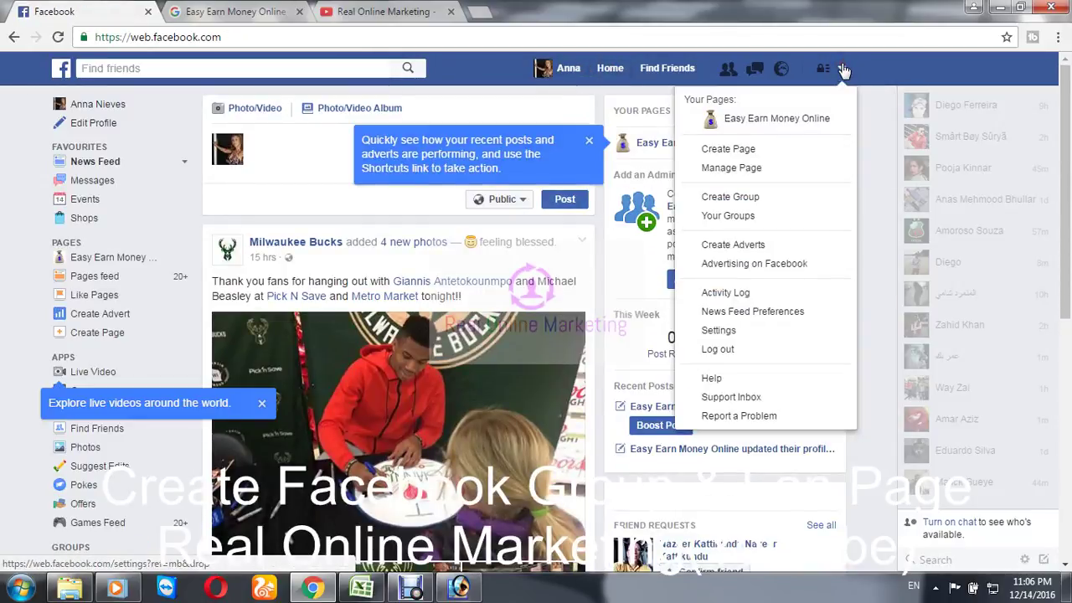
{"action": "left_click", "coordinate": [790, 201]}
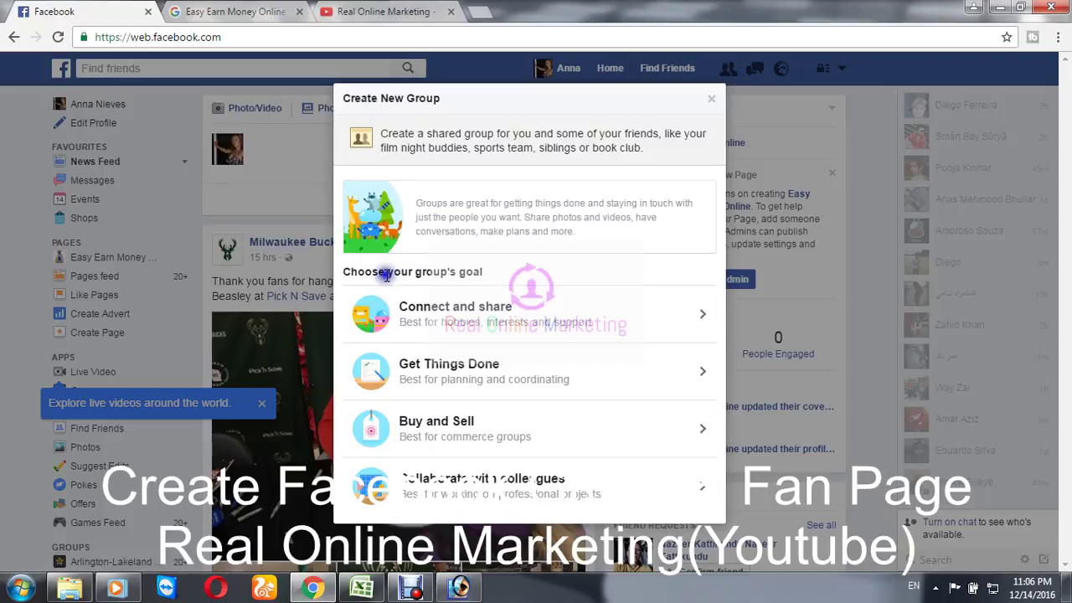
{"action": "left_click_drag", "start_coordinate": [335, 269], "coordinate": [523, 266]}
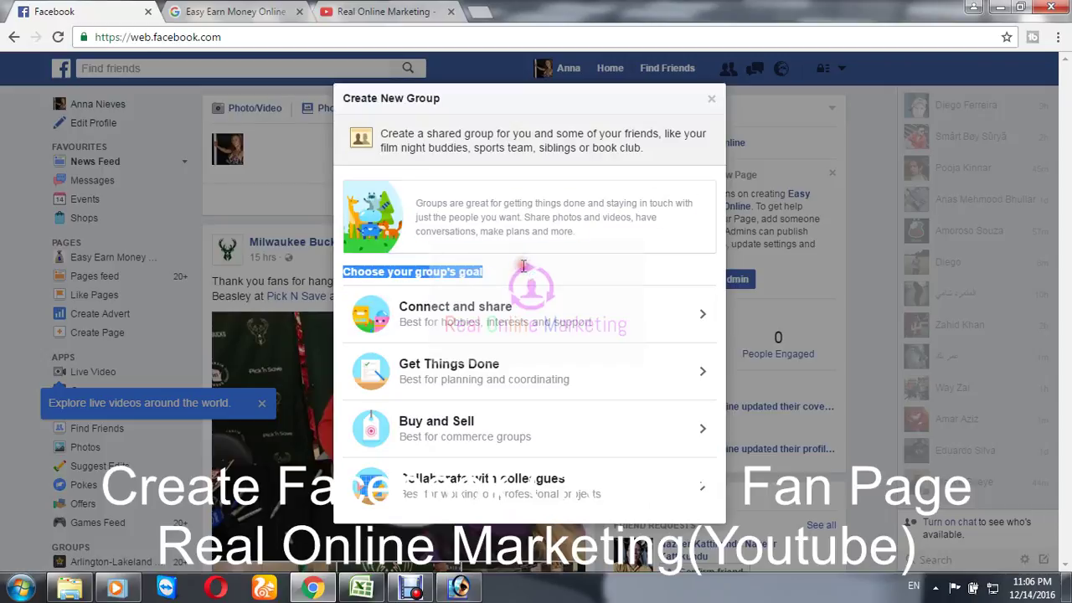
{"action": "left_click", "coordinate": [523, 266]}
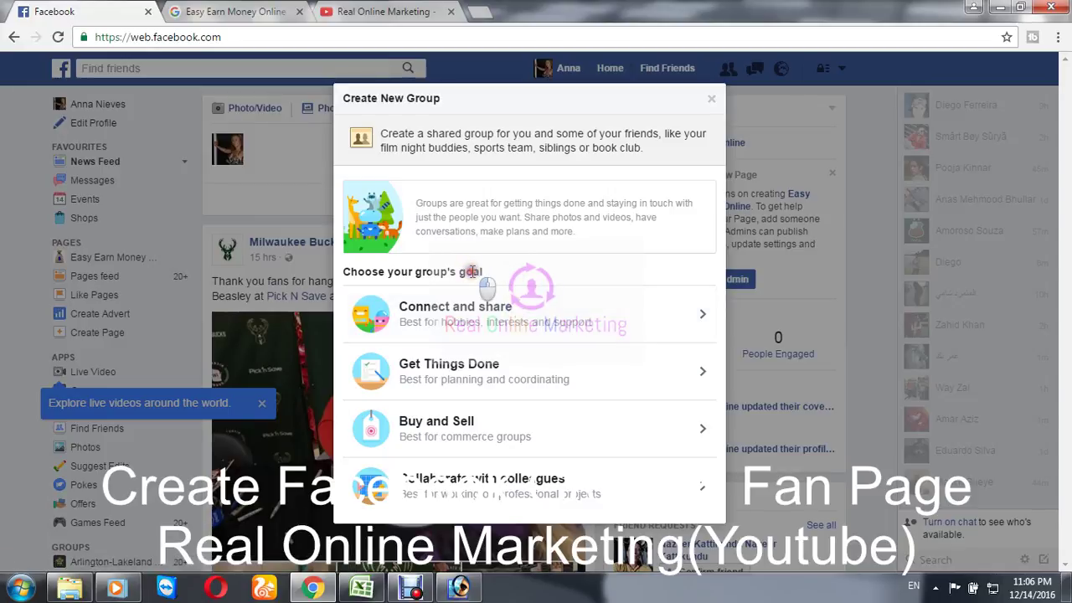
{"action": "left_click_drag", "start_coordinate": [486, 272], "coordinate": [345, 272]}
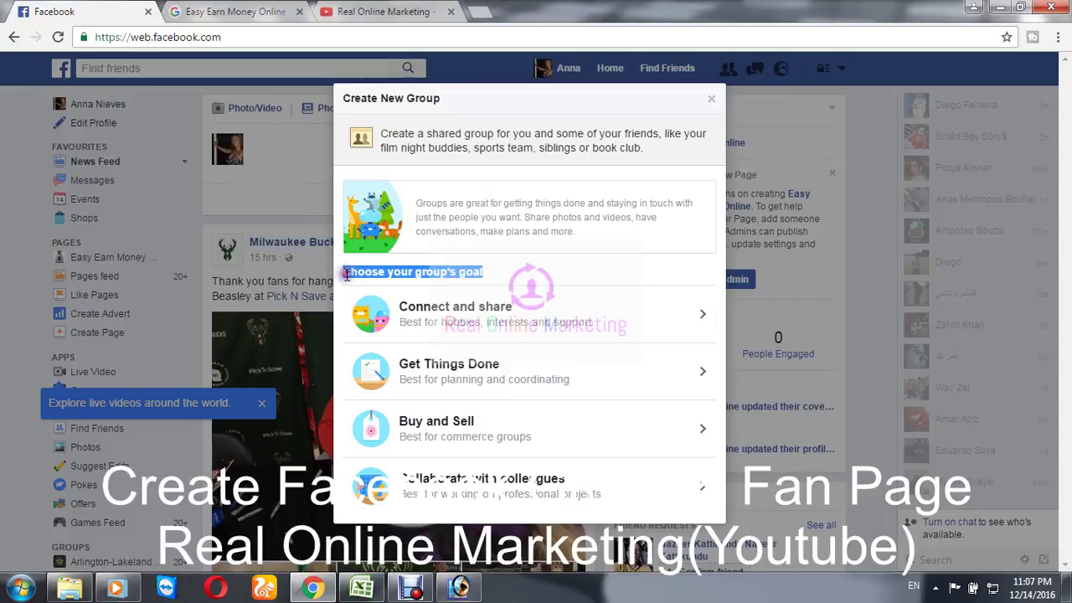
{"action": "left_click", "coordinate": [345, 272]}
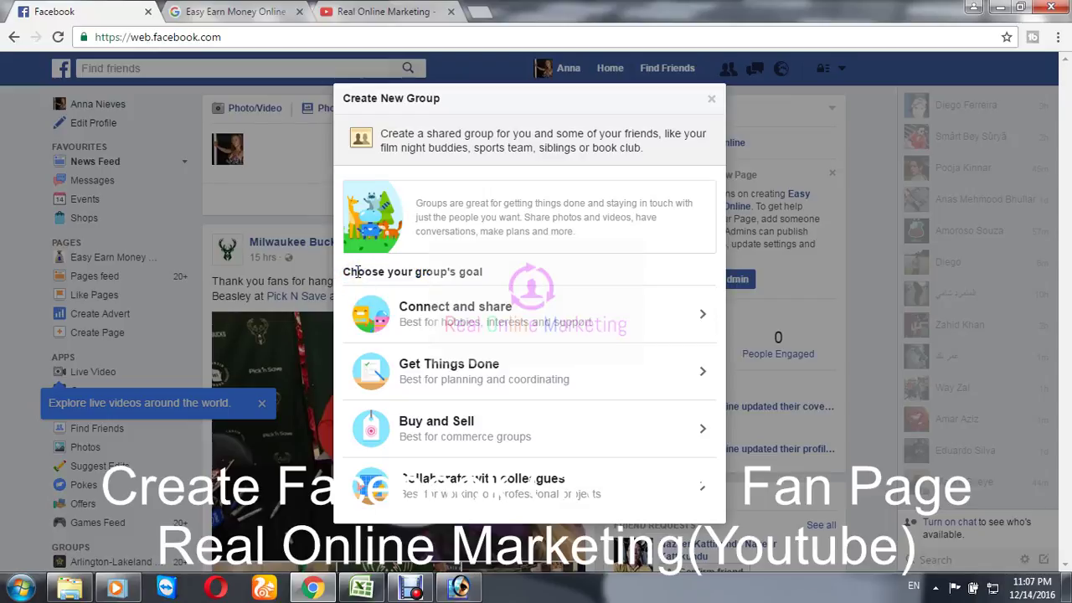
- Reload the own YouTube channel page and return to the new group form on Facebook
{"action": "left_click", "coordinate": [389, 9]}
{"action": "left_click", "coordinate": [58, 37]}
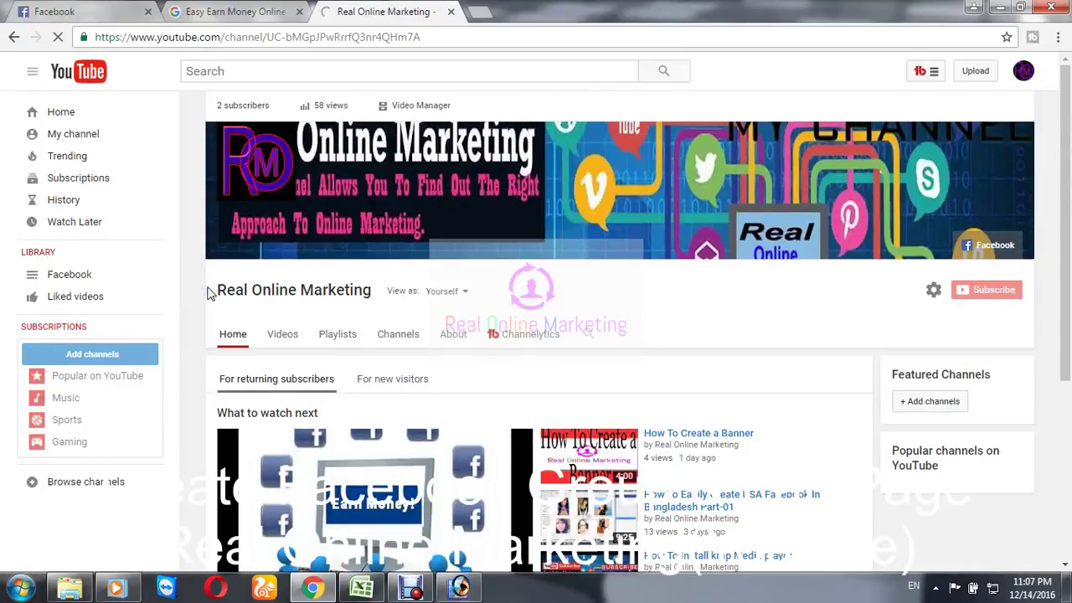
{"action": "left_click", "coordinate": [142, 7]}
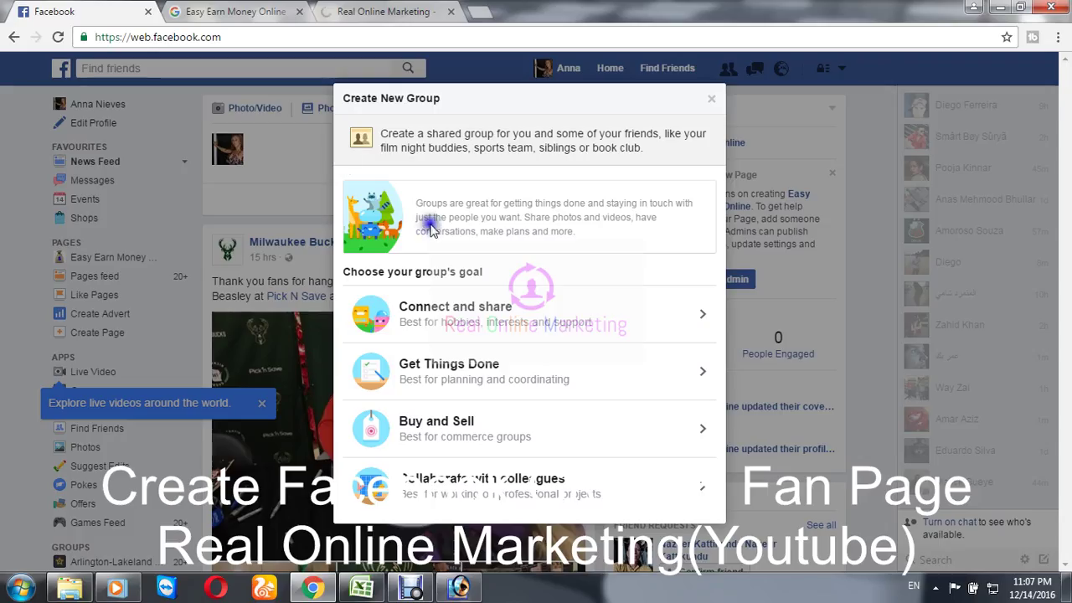
- Choose Connect and share as the group's goal and name the group Real Online Marketing, copying the name from the YouTube channel
{"action": "left_click", "coordinate": [479, 317]}
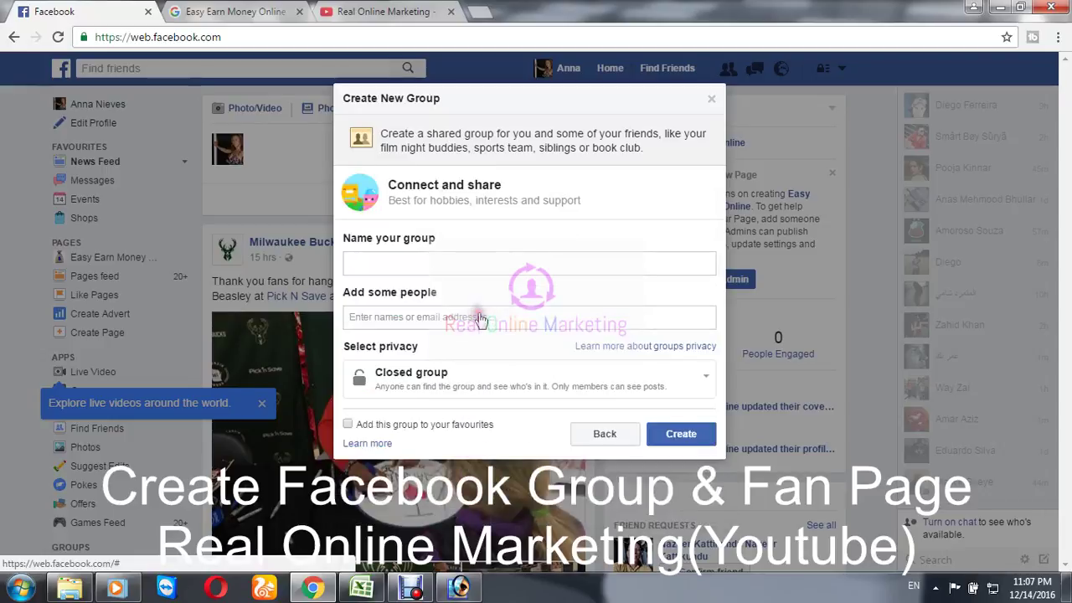
{"action": "left_click", "coordinate": [401, 264]}
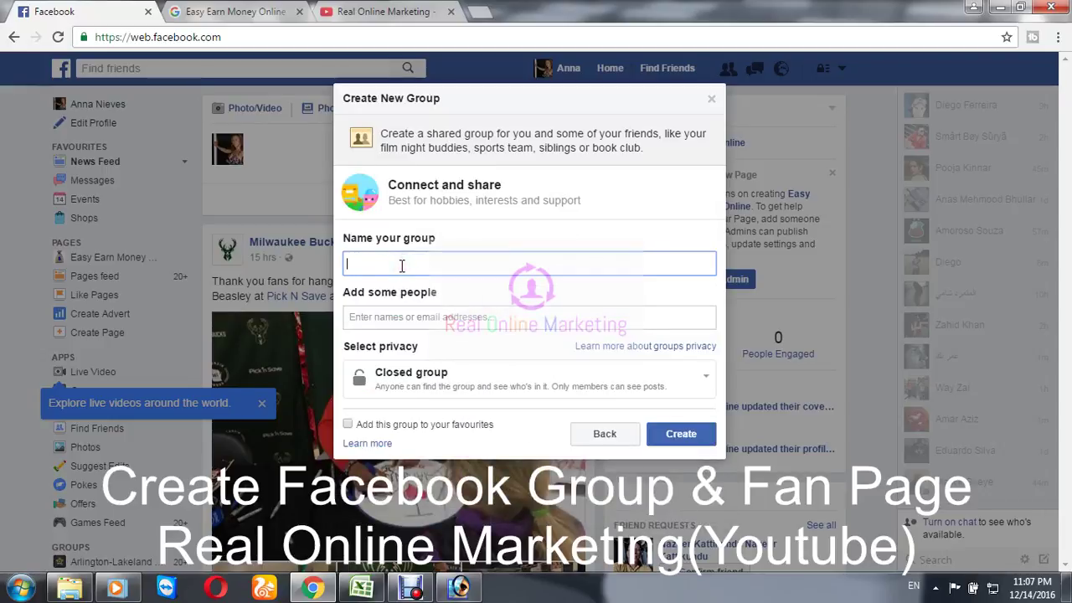
{"action": "left_click", "coordinate": [400, 8]}
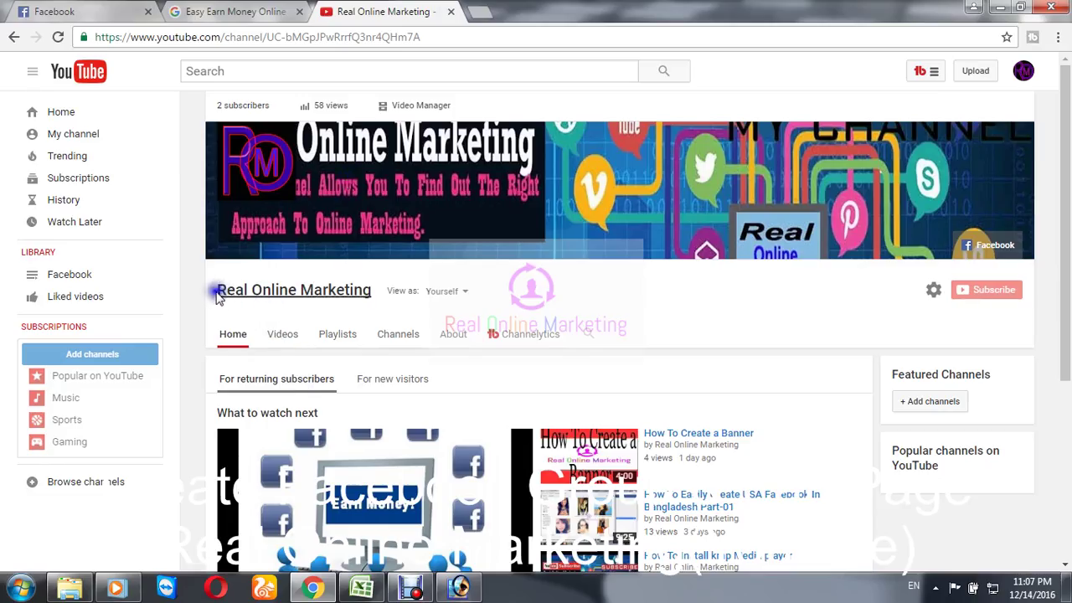
{"action": "mouse_move", "coordinate": [215, 292]}
{"action": "left_mouse_down"}
{"action": "mouse_move", "coordinate": [339, 290]}
{"action": "mouse_move", "coordinate": [221, 290]}
{"action": "left_mouse_up"}
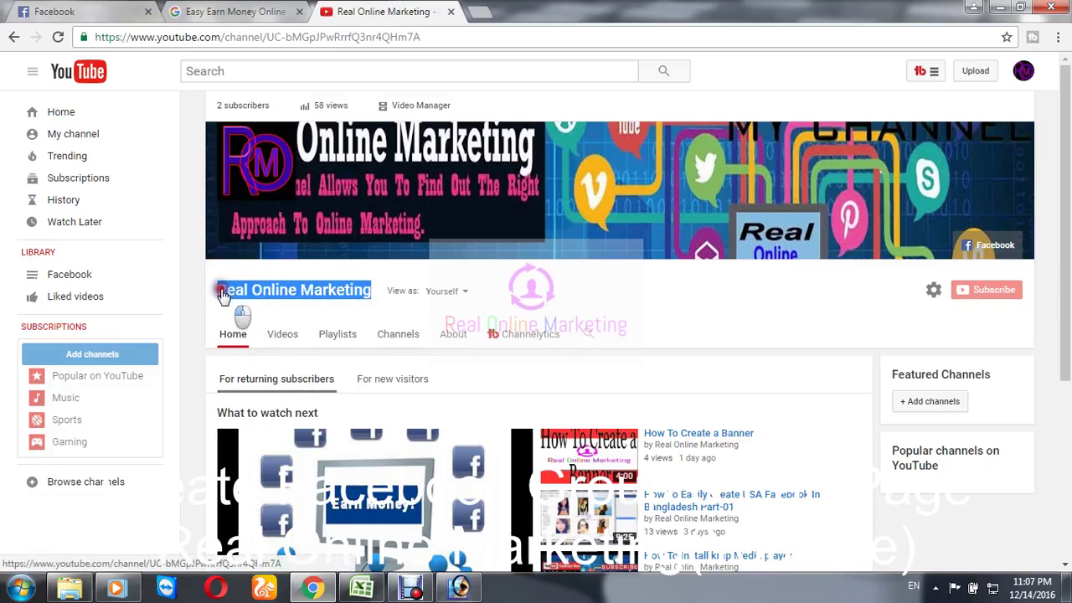
{"action": "right_click", "coordinate": [222, 293]}
{"action": "left_click", "coordinate": [256, 410]}
{"action": "left_click", "coordinate": [168, 11]}
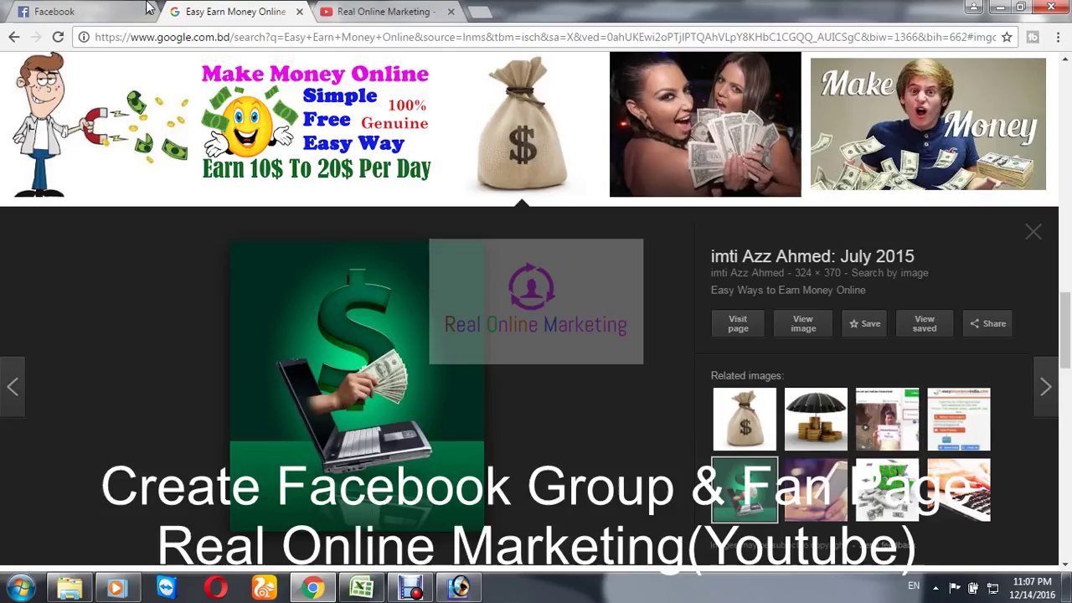
{"action": "left_click", "coordinate": [147, 6]}
{"action": "key", "text": "ctrl+v"}
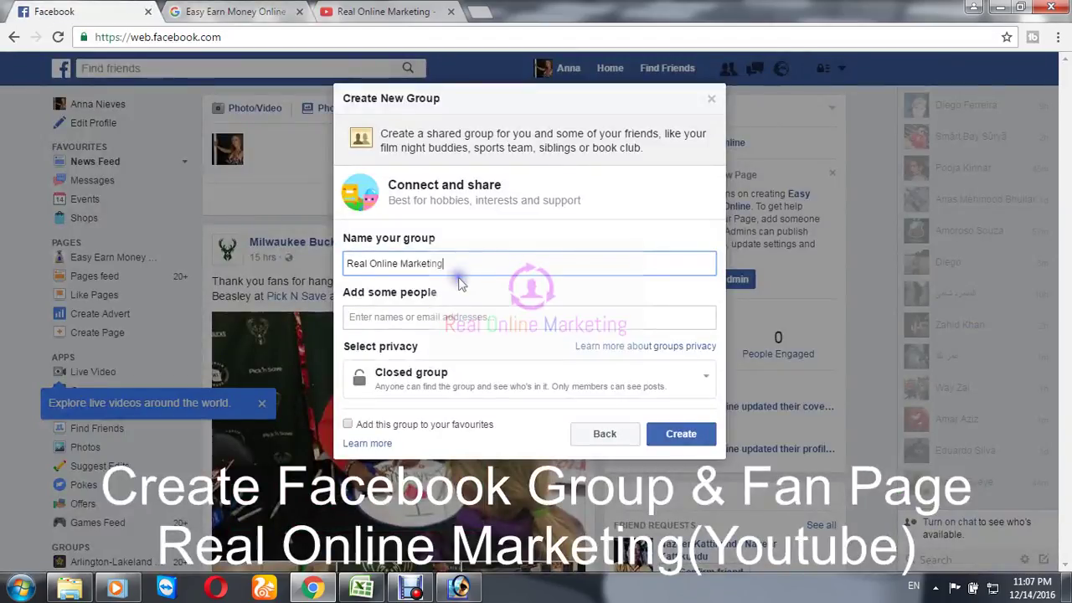
- Add six people from the friends suggestions as members of the new group
{"action": "left_click", "coordinate": [419, 316]}
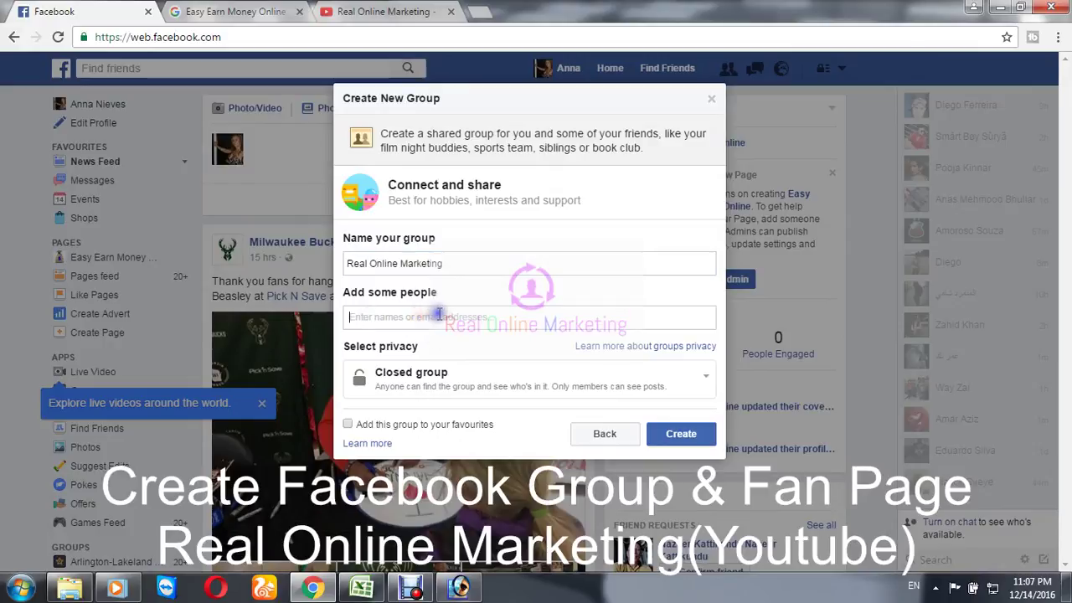
{"action": "type", "text": "a"}
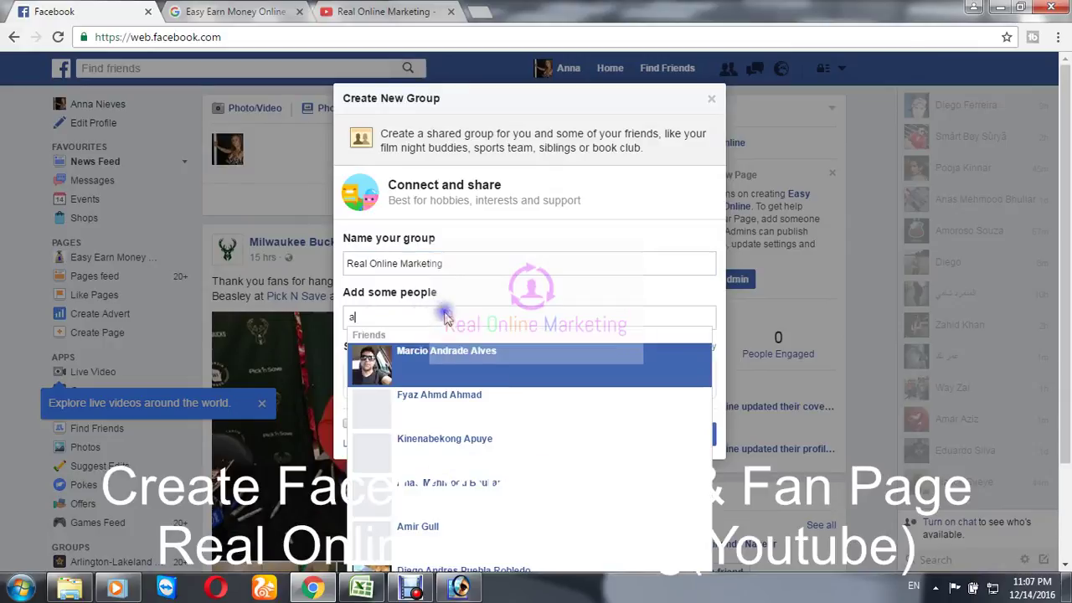
{"action": "left_click", "coordinate": [457, 364]}
{"action": "type", "text": "s"}
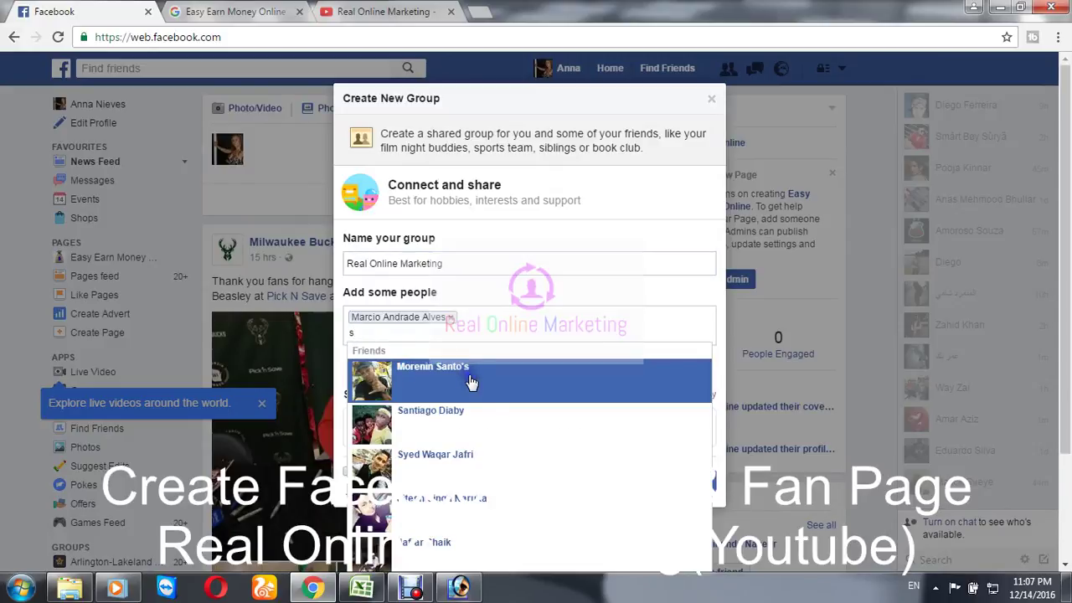
{"action": "left_click", "coordinate": [468, 372]}
{"action": "type", "text": "f"}
{"action": "left_click", "coordinate": [472, 381]}
{"action": "type", "text": "j"}
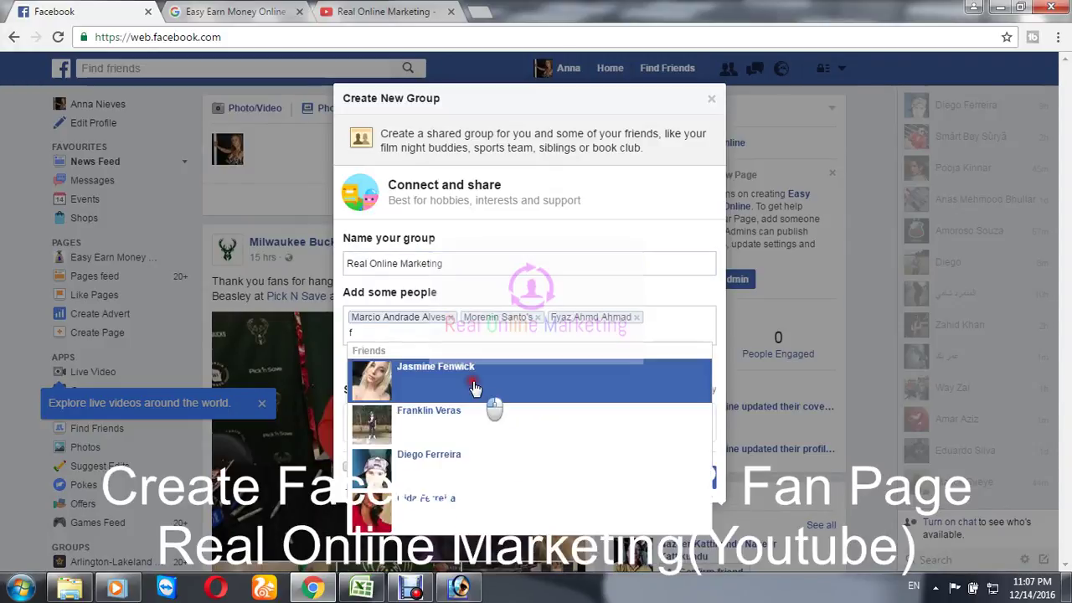
{"action": "left_click", "coordinate": [473, 386]}
{"action": "type", "text": "a"}
{"action": "left_click", "coordinate": [474, 391]}
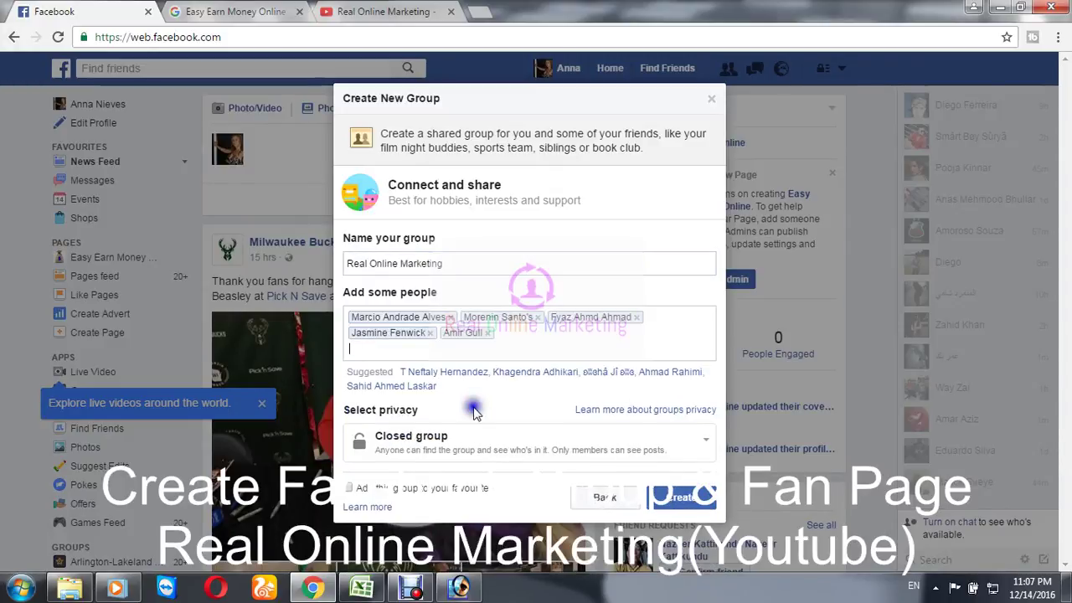
{"action": "type", "text": "t"}
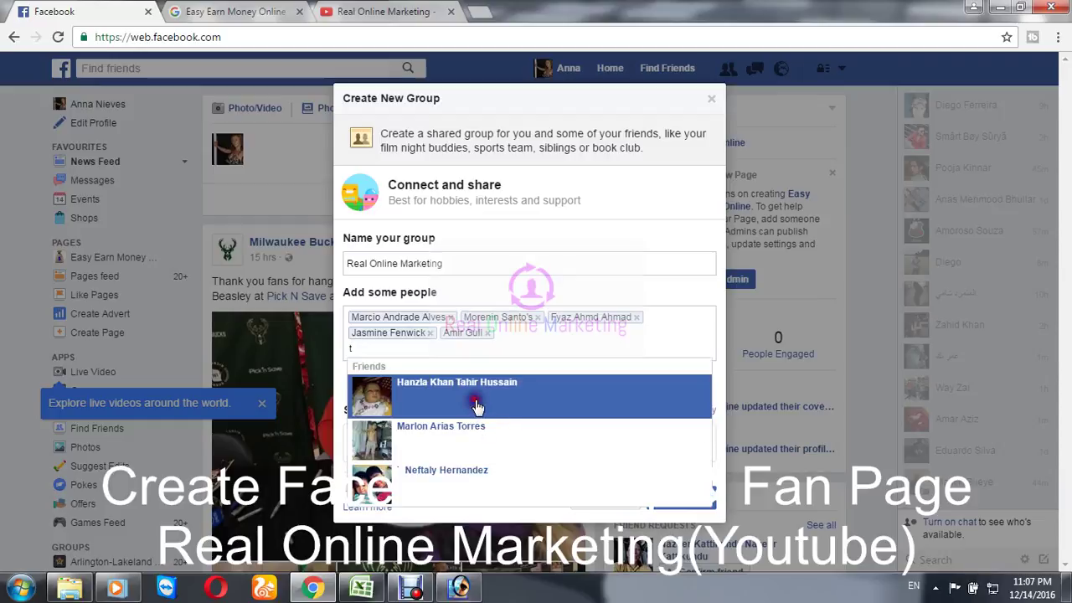
{"action": "left_click", "coordinate": [476, 405]}
- Check the group name, add the group to the favourites, and create the group
{"action": "left_click_drag", "start_coordinate": [473, 265], "coordinate": [214, 260]}
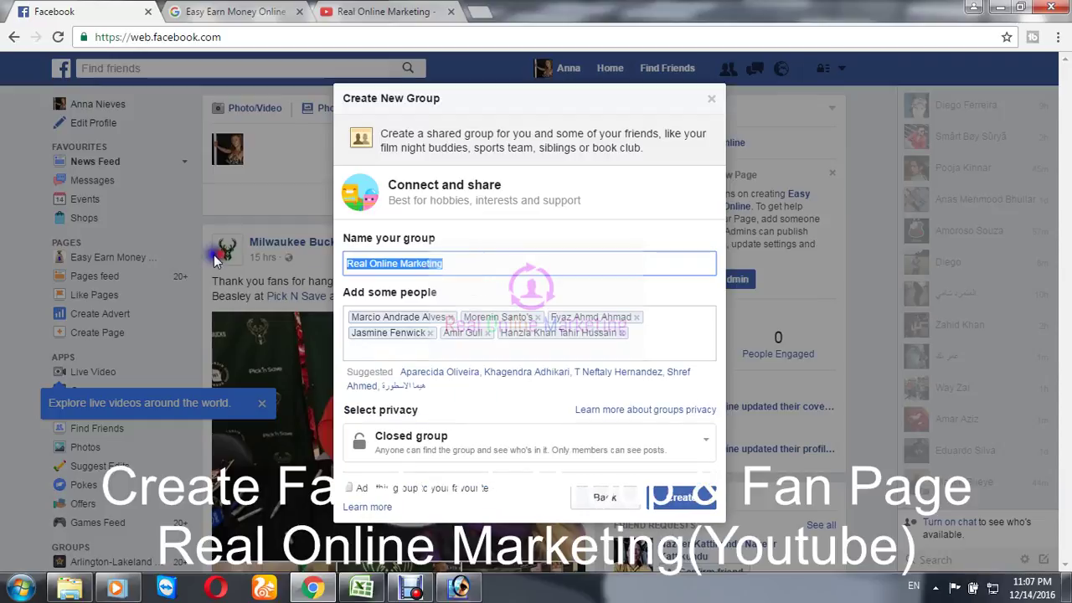
{"action": "left_click", "coordinate": [471, 257]}
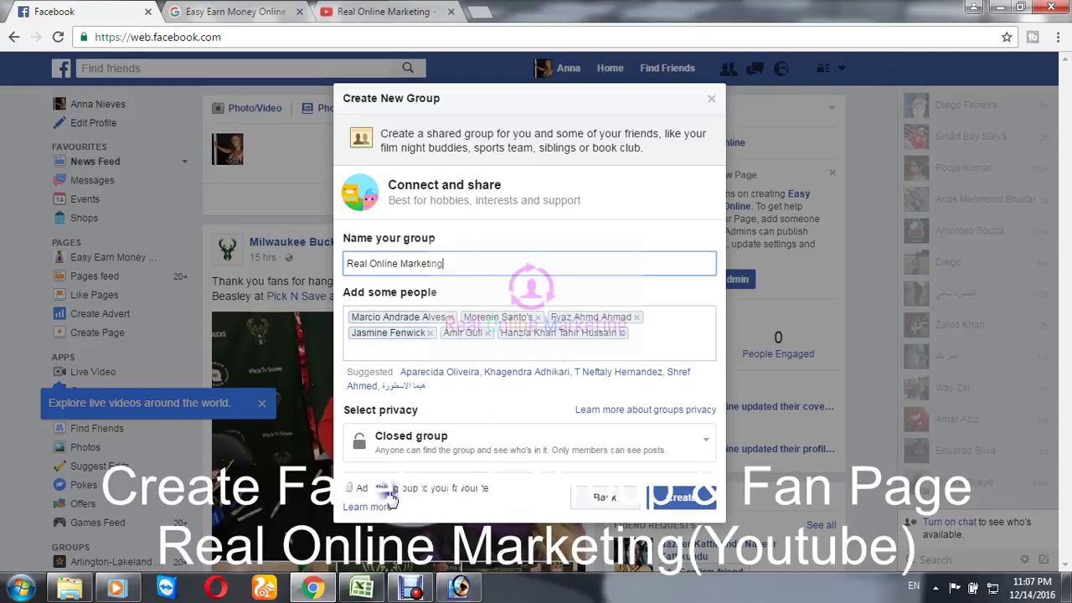
{"action": "left_click", "coordinate": [349, 489]}
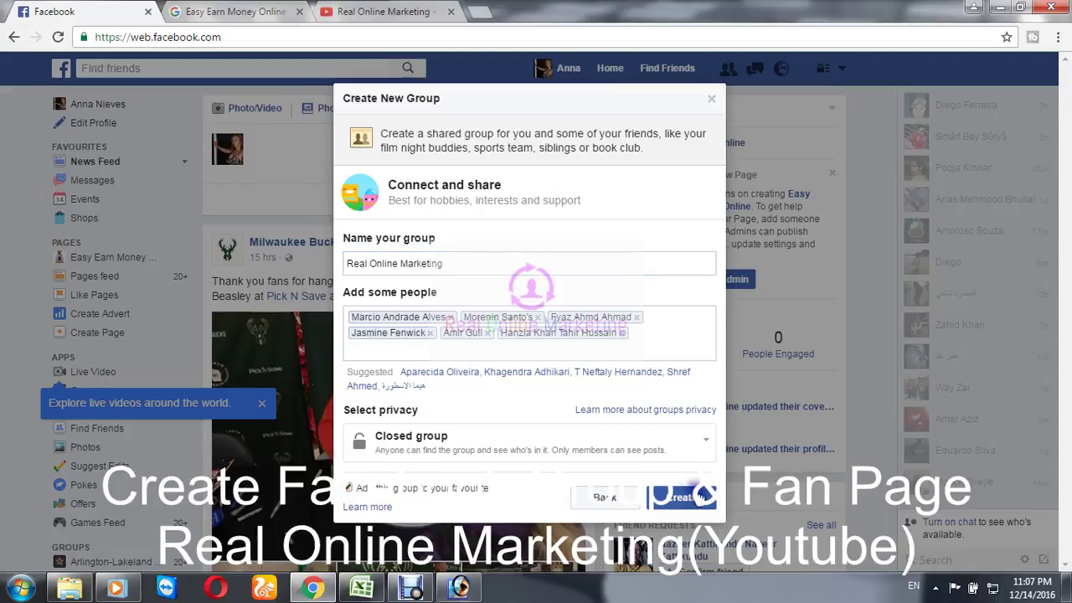
{"action": "left_click", "coordinate": [695, 501]}
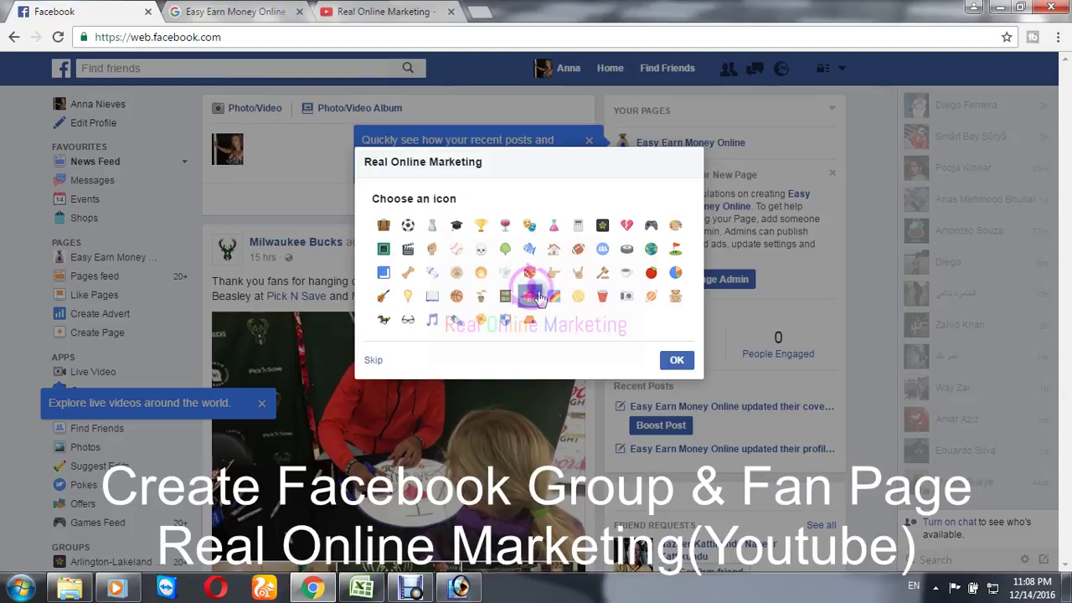
- Choose the horned hand sign as the new group's icon and confirm it
{"action": "left_click", "coordinate": [578, 273]}
{"action": "left_click", "coordinate": [676, 361]}
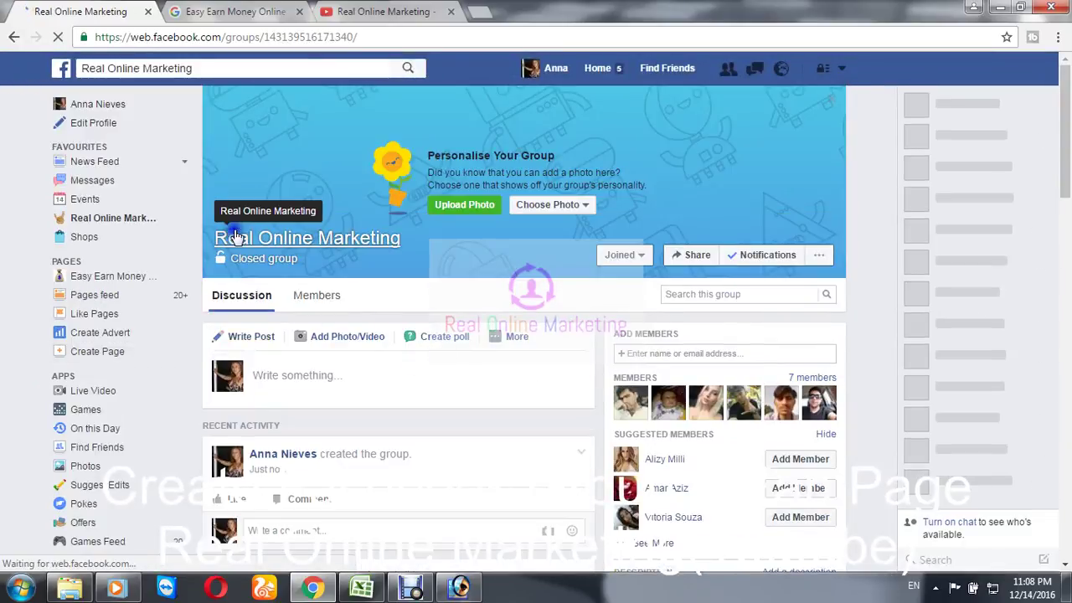
- Try to upload the main-qimg money bag picture from the Desktop as the group photo
{"action": "left_click", "coordinate": [449, 210]}
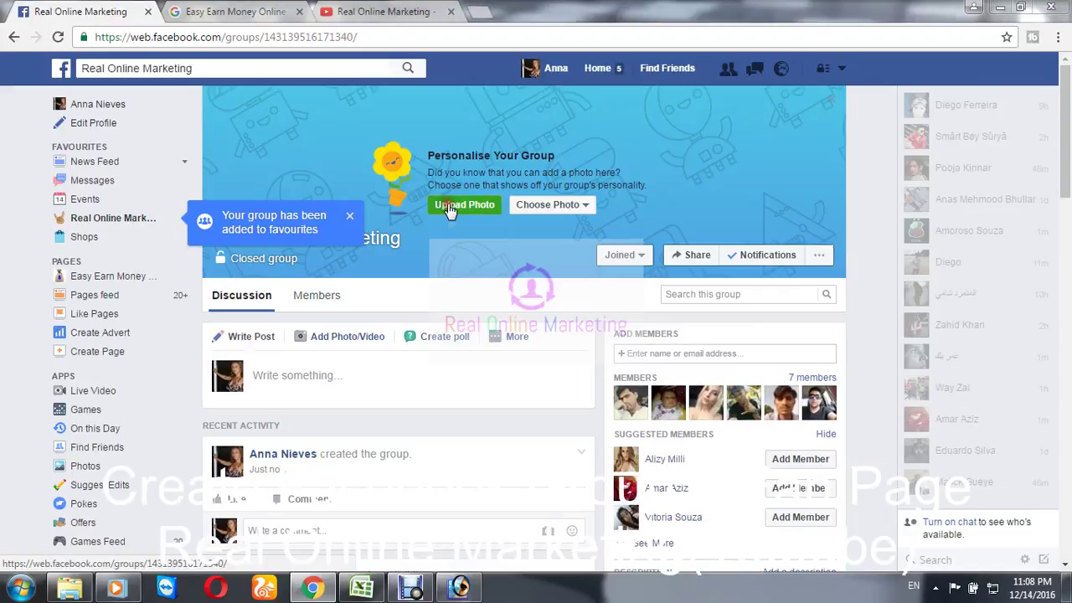
{"action": "left_click", "coordinate": [352, 234]}
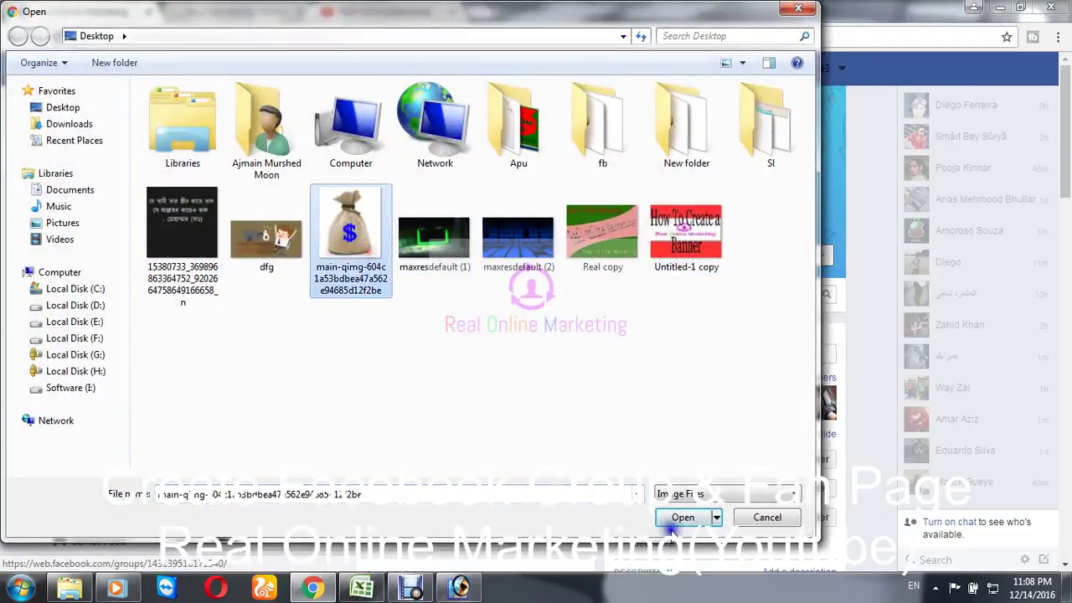
{"action": "left_click", "coordinate": [682, 516]}
{"action": "left_click", "coordinate": [524, 337]}
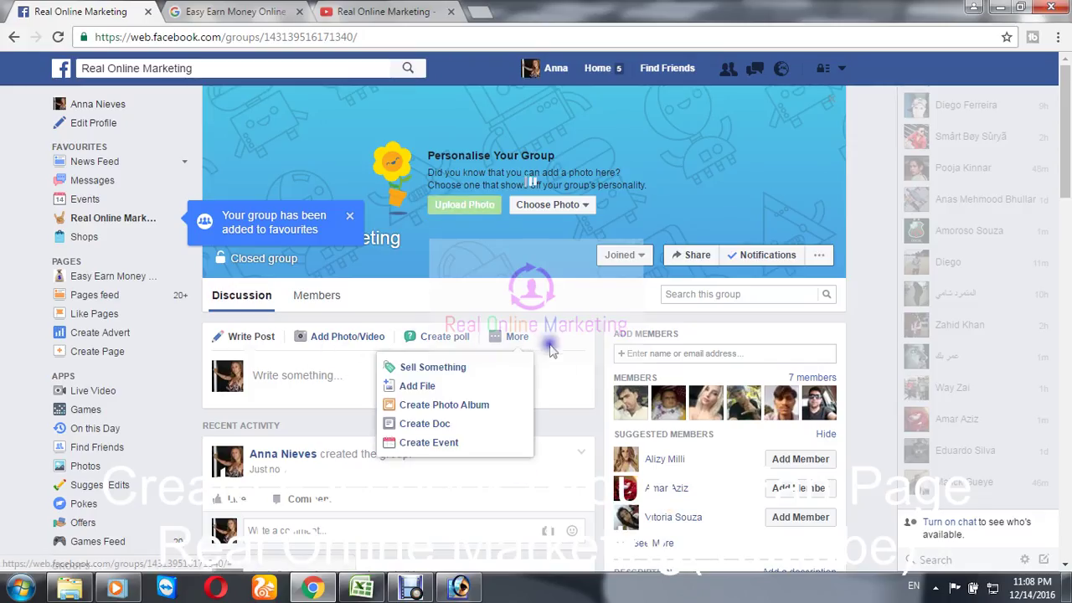
{"action": "scroll", "coordinate": [553, 360], "scroll_direction": "down", "scroll_amount": 1}
{"action": "scroll", "coordinate": [588, 394], "scroll_direction": "down", "scroll_amount": 4}
{"action": "scroll", "coordinate": [579, 395], "scroll_direction": "up", "scroll_amount": 5}
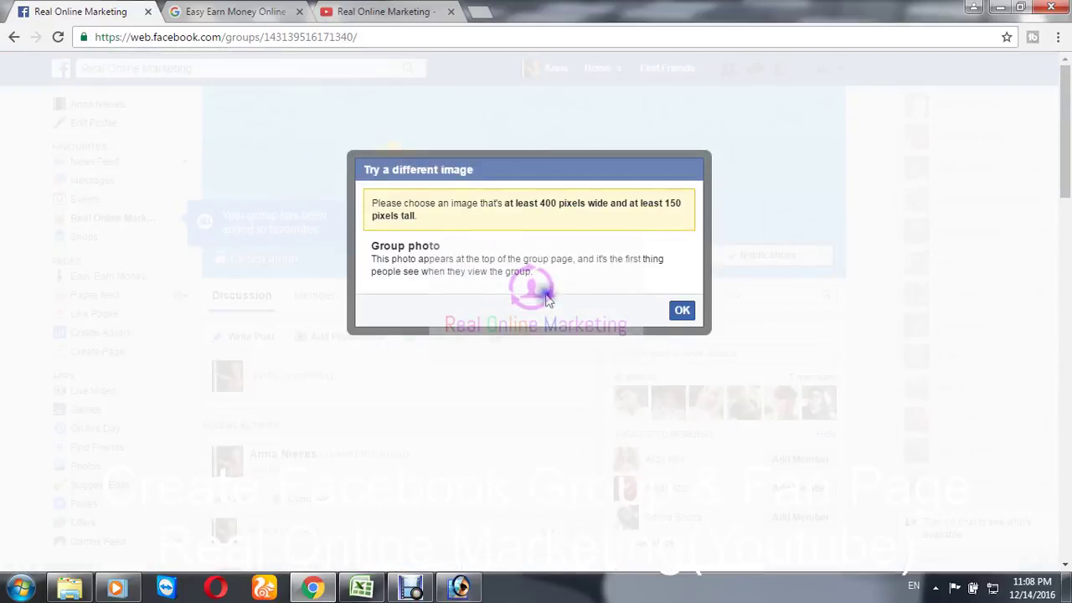
{"action": "left_click", "coordinate": [682, 311]}
- Upload the maxresdefault (1) picture as the group photo, adjust its position, and save it
{"action": "left_click", "coordinate": [469, 210]}
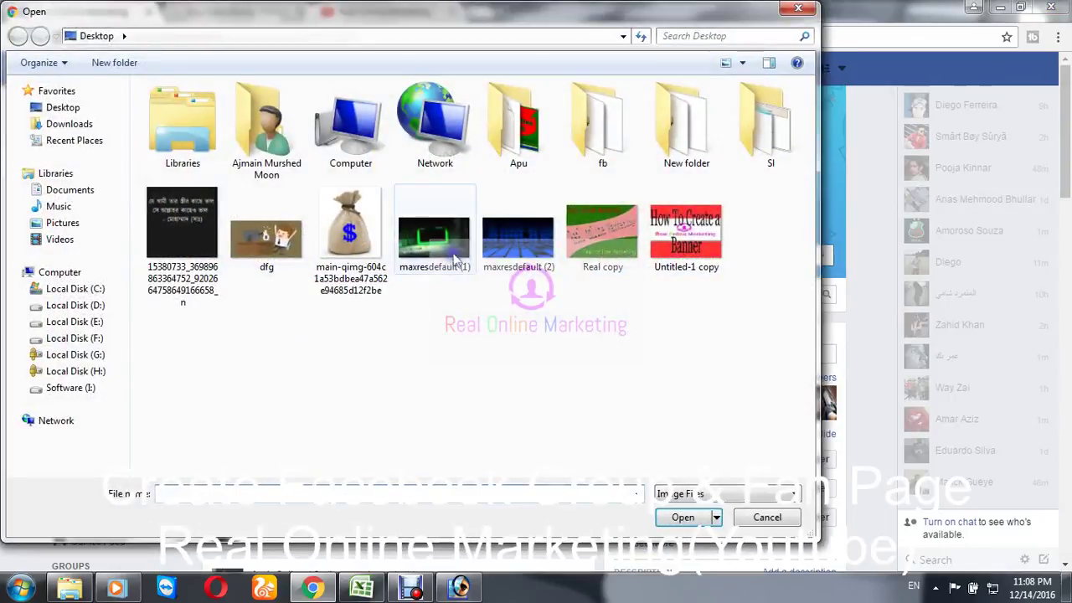
{"action": "left_click", "coordinate": [515, 260]}
{"action": "left_click", "coordinate": [454, 245]}
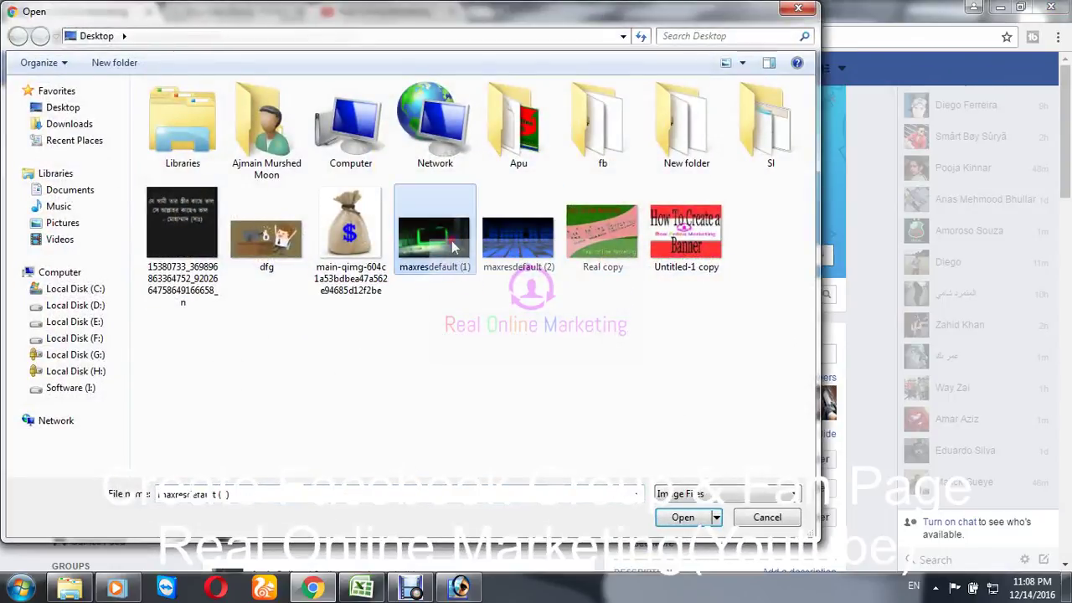
{"action": "left_click", "coordinate": [678, 517]}
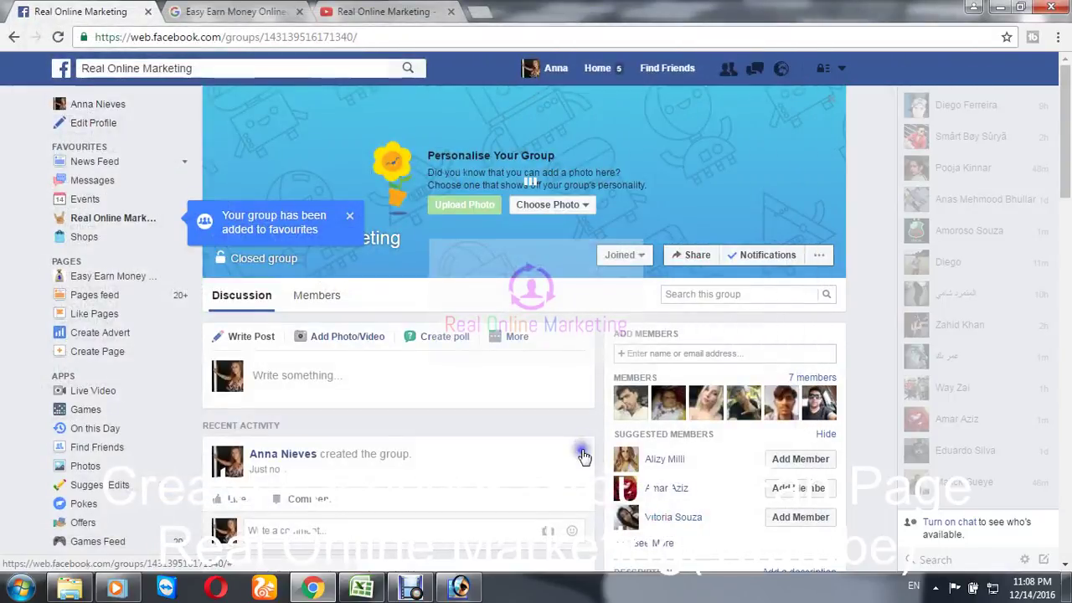
{"action": "left_click", "coordinate": [350, 220]}
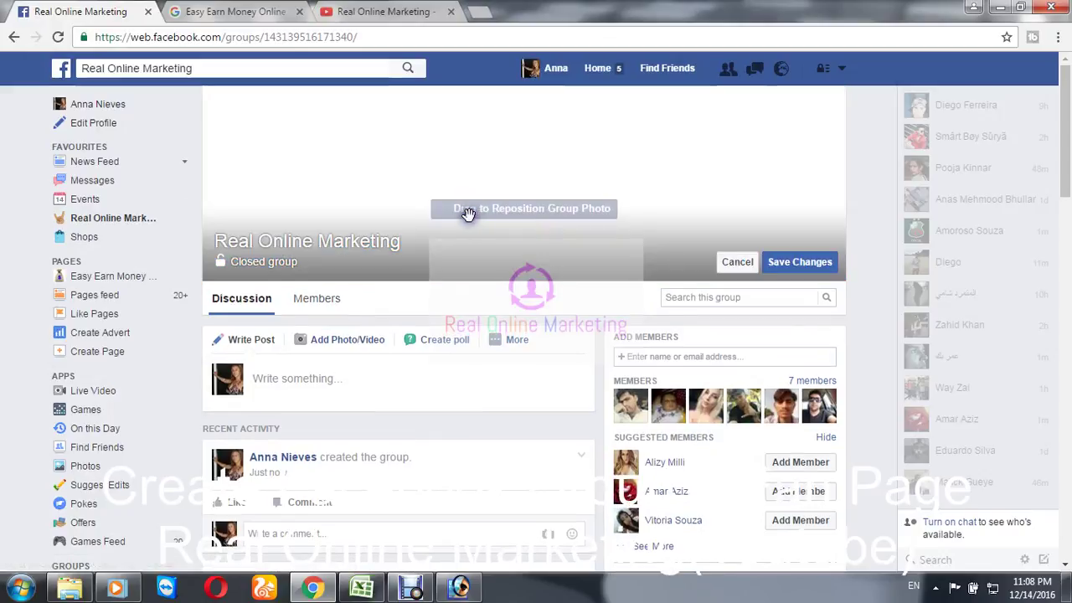
{"action": "left_click_drag", "start_coordinate": [581, 148], "coordinate": [586, 180]}
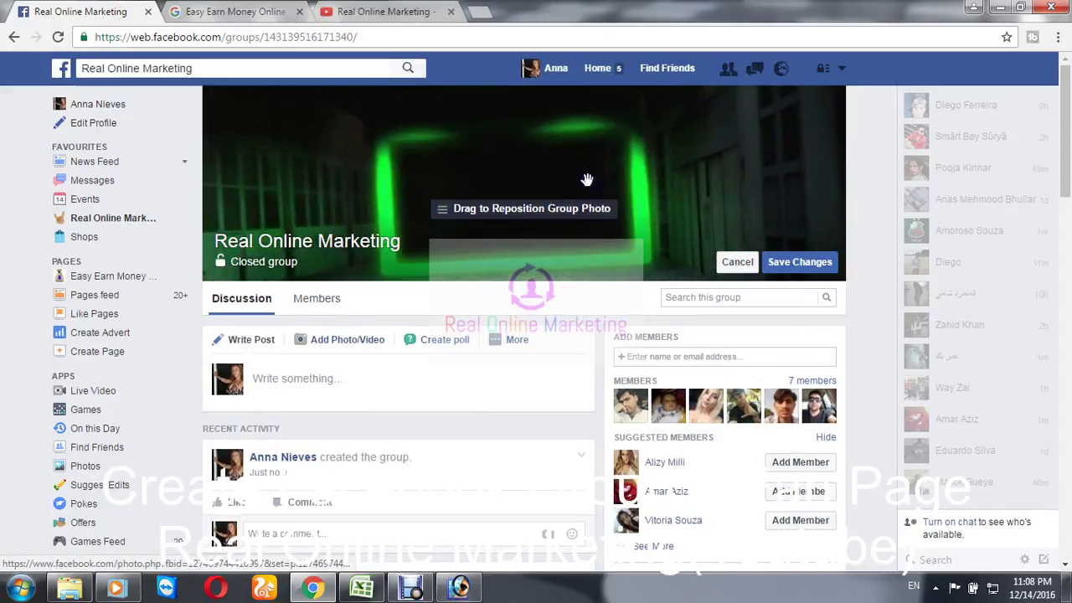
{"action": "left_click", "coordinate": [809, 269]}
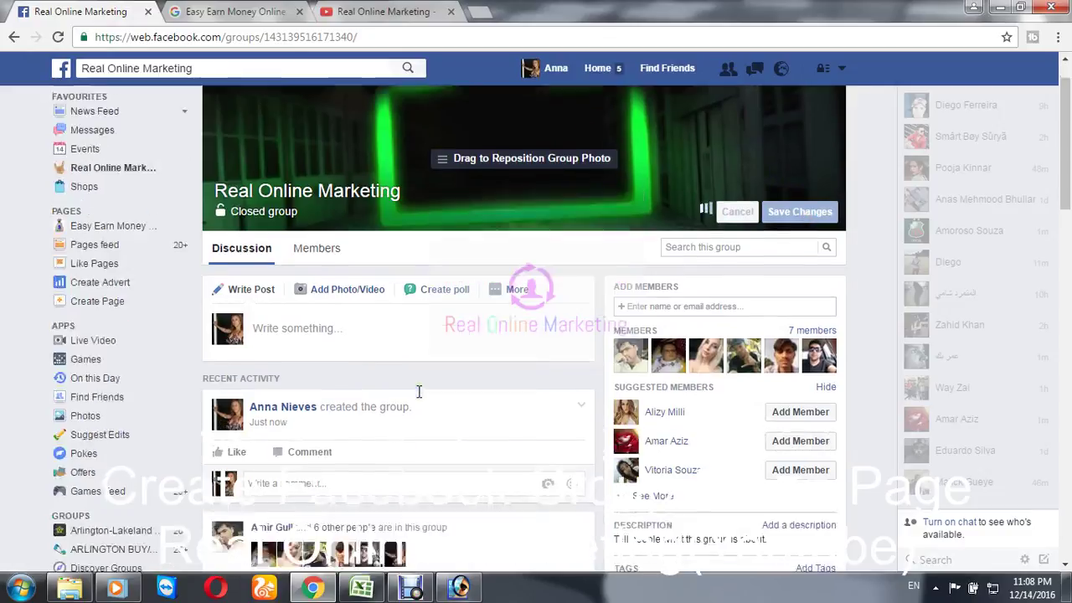
{"action": "scroll", "coordinate": [419, 390], "scroll_direction": "down", "scroll_amount": 10}
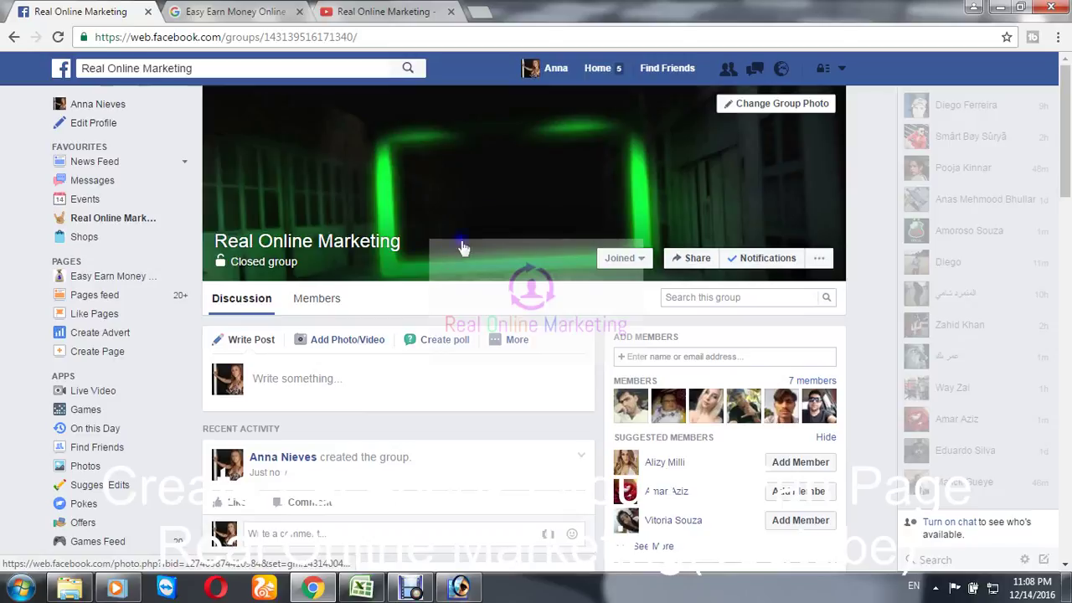
- Replace the group photo with the uploaded Real copy image, reposition it to show its lower part, and save it
{"action": "left_click", "coordinate": [725, 103]}
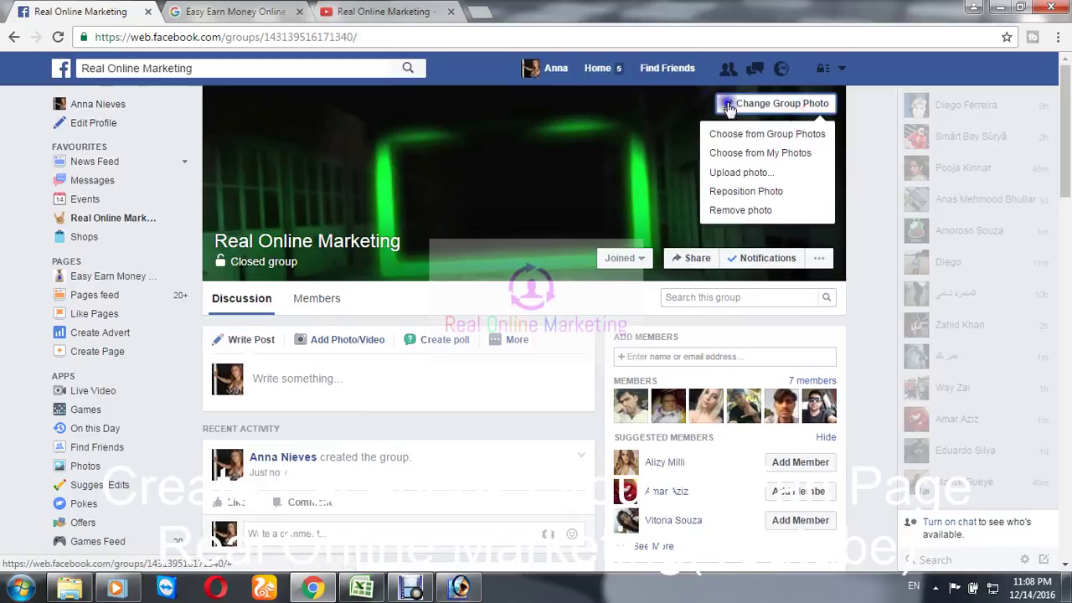
{"action": "left_click", "coordinate": [777, 173]}
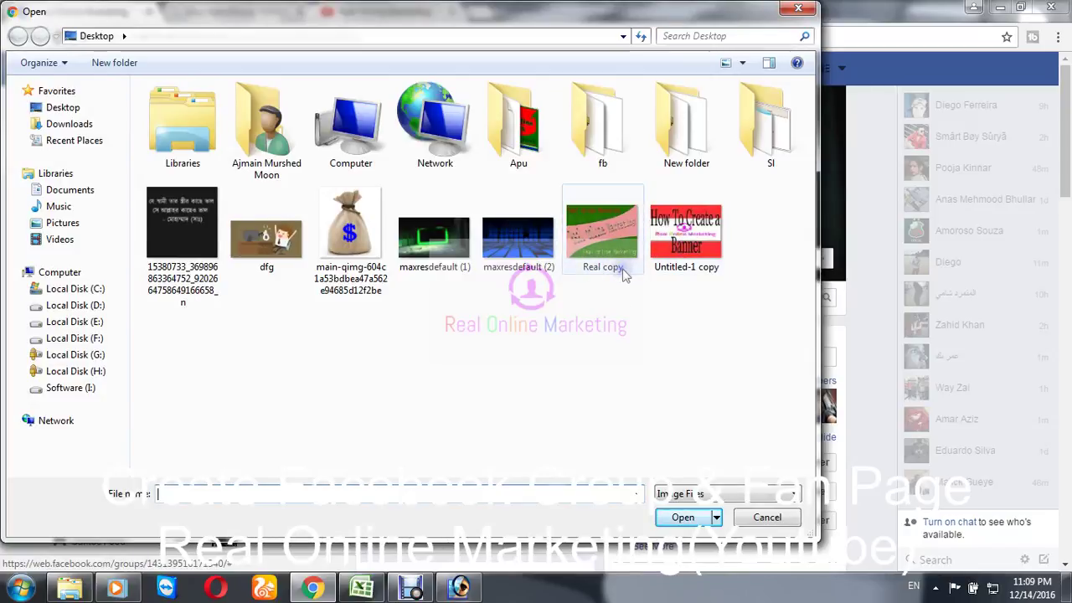
{"action": "left_click", "coordinate": [623, 268]}
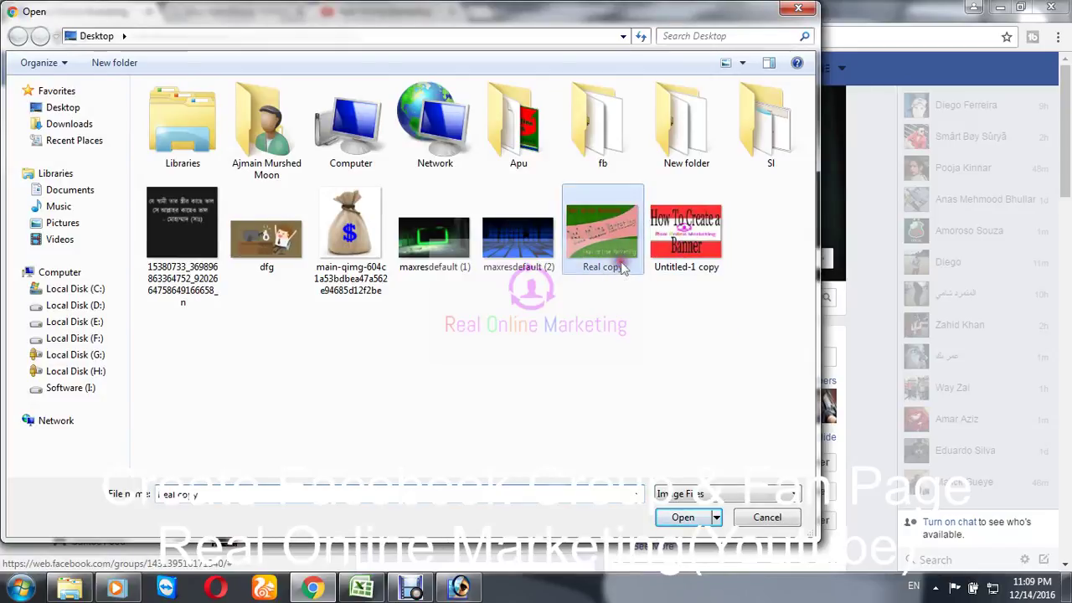
{"action": "left_click", "coordinate": [681, 517]}
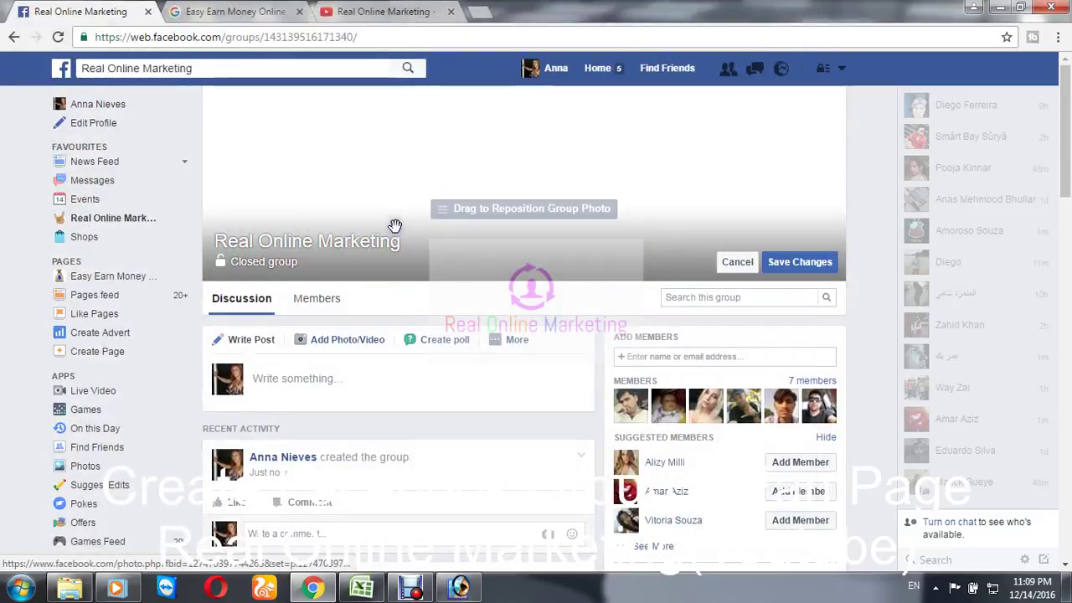
{"action": "left_click_drag", "start_coordinate": [617, 186], "coordinate": [608, 144]}
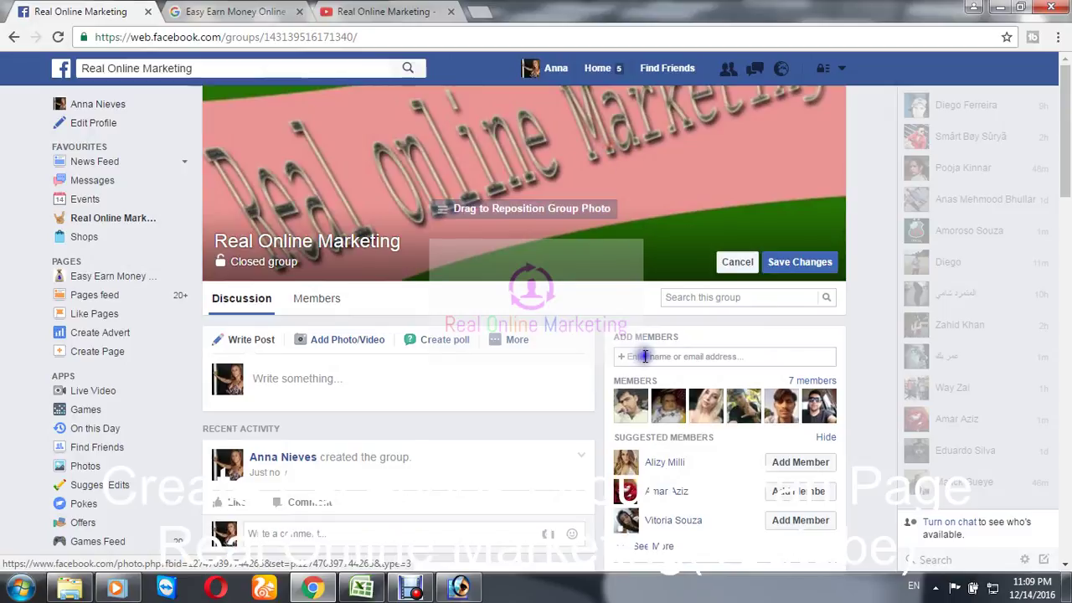
{"action": "left_click_drag", "start_coordinate": [672, 194], "coordinate": [673, 91]}
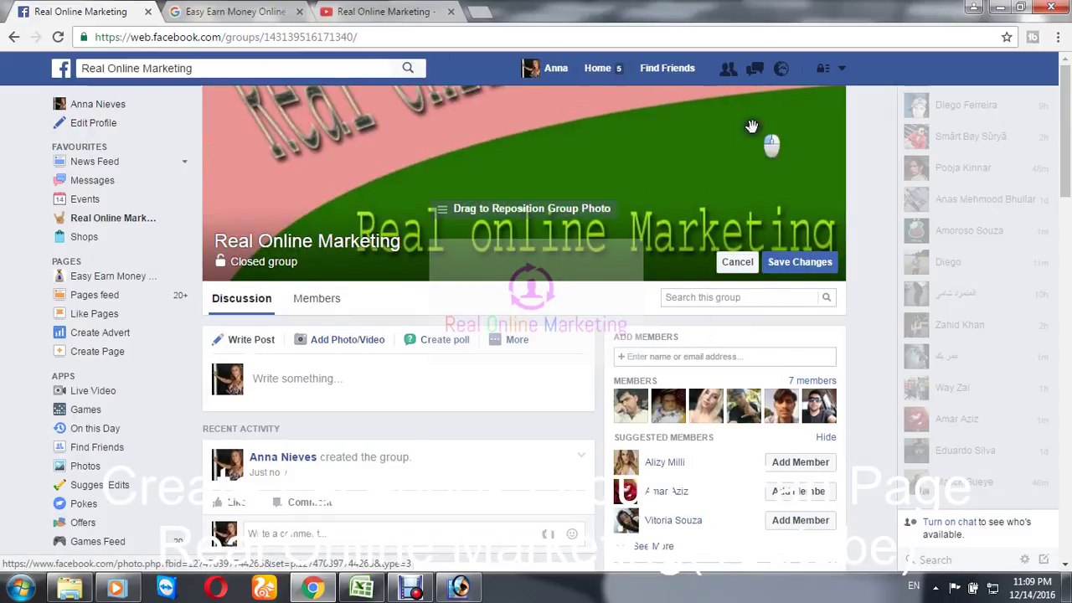
{"action": "left_click", "coordinate": [816, 262]}
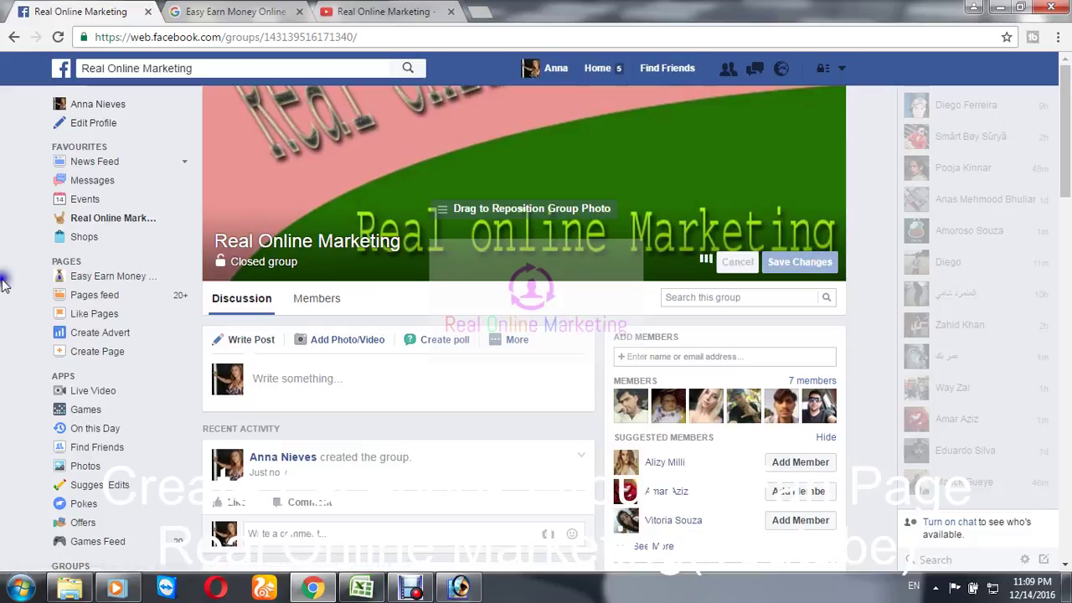
- Look over the group page, check its member and admin lists, and return to the discussion
{"action": "scroll", "coordinate": [6, 297], "scroll_direction": "down", "scroll_amount": 5}
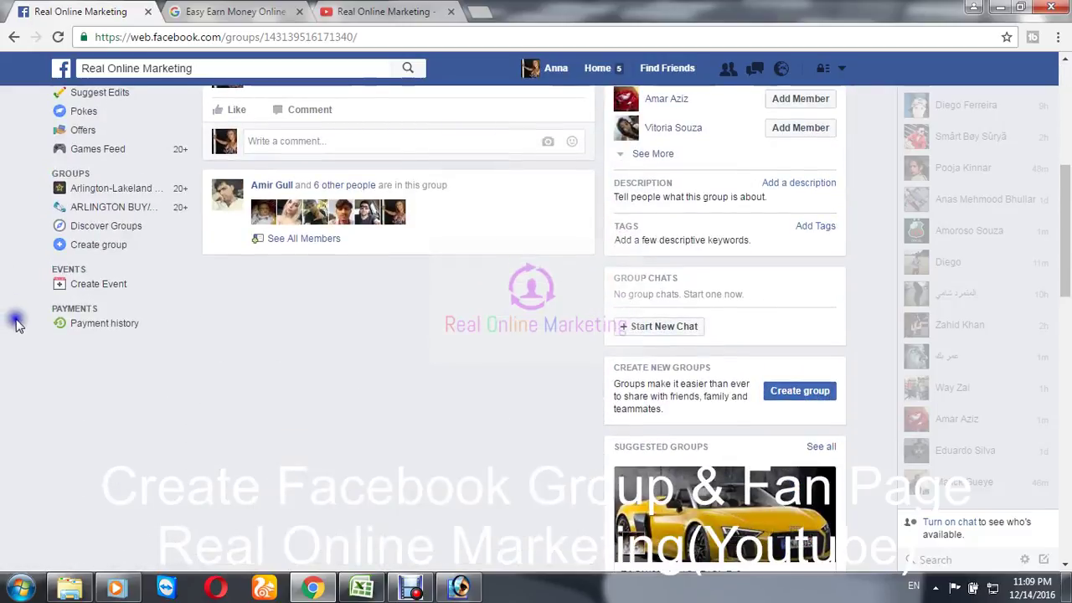
{"action": "scroll", "coordinate": [18, 327], "scroll_direction": "up", "scroll_amount": 5}
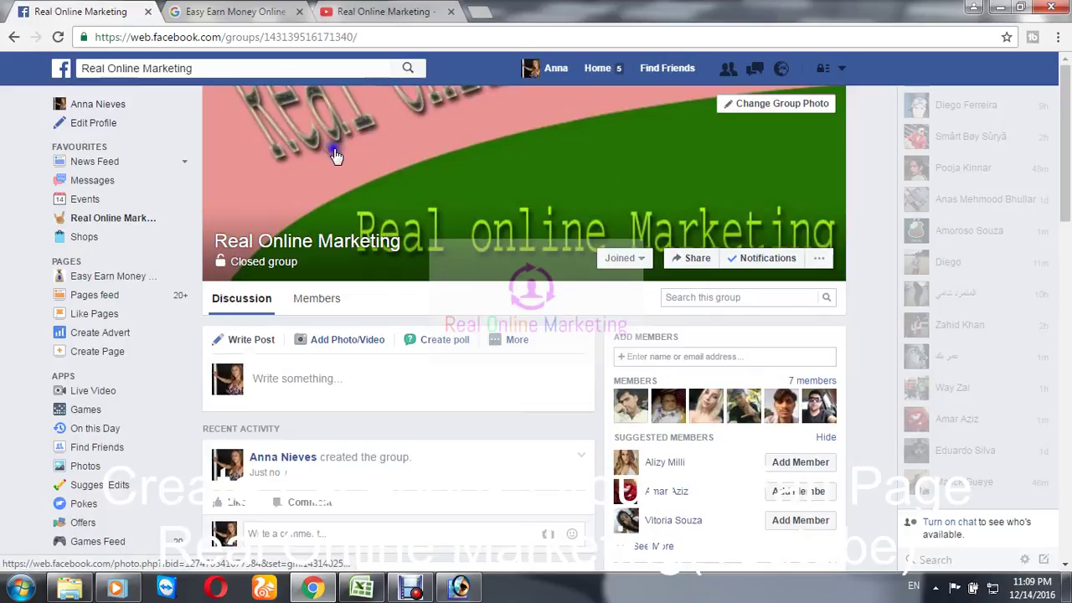
{"action": "scroll", "coordinate": [342, 203], "scroll_direction": "down", "scroll_amount": 5}
{"action": "scroll", "coordinate": [435, 284], "scroll_direction": "up", "scroll_amount": 5}
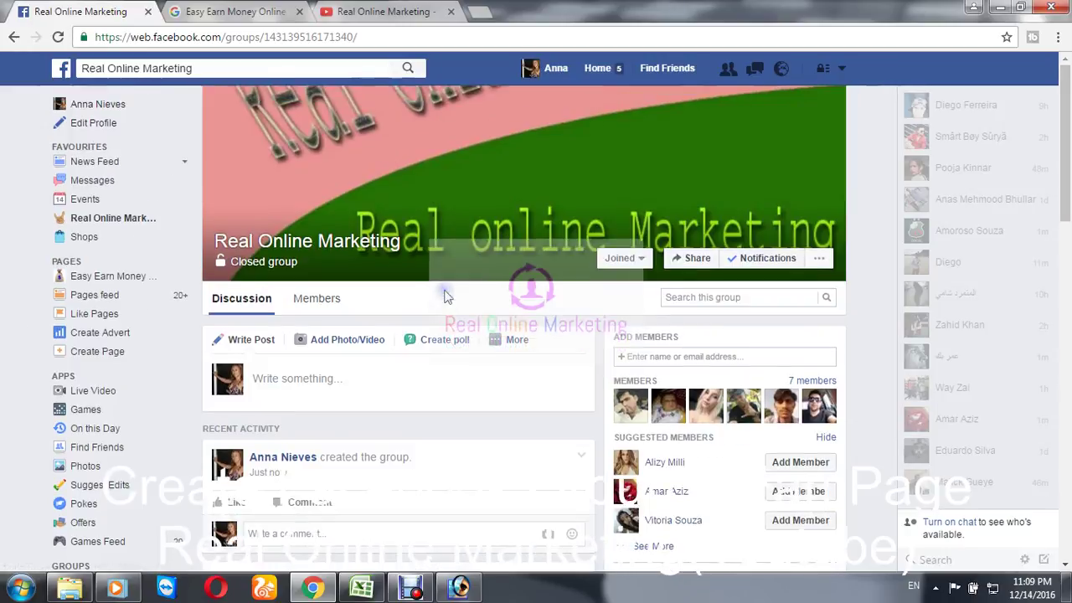
{"action": "left_click", "coordinate": [379, 383]}
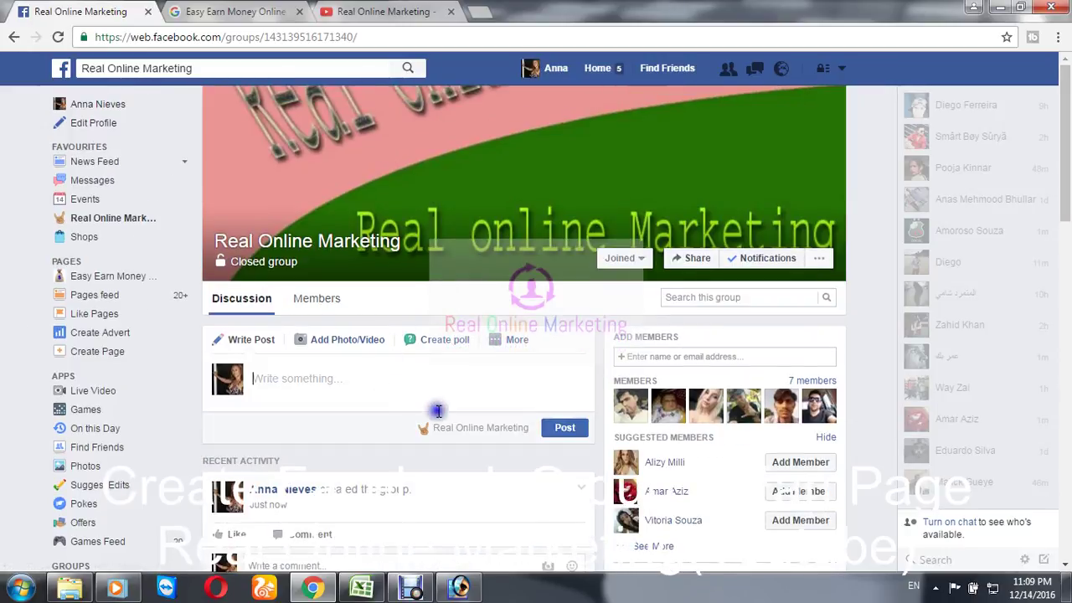
{"action": "left_click", "coordinate": [317, 299]}
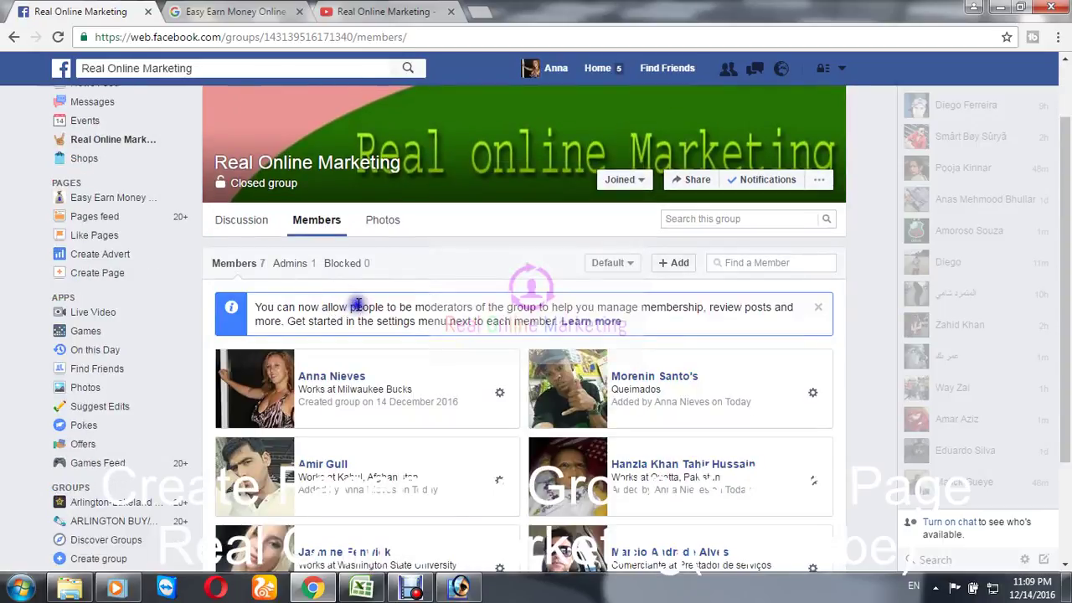
{"action": "left_click", "coordinate": [294, 263]}
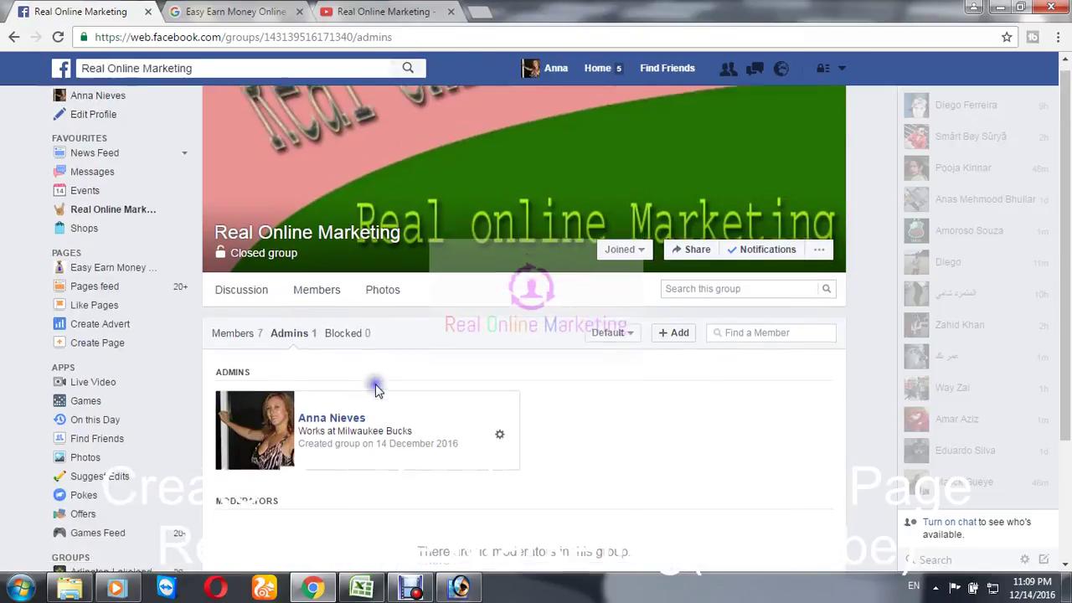
{"action": "scroll", "coordinate": [335, 343], "scroll_direction": "down", "scroll_amount": 2}
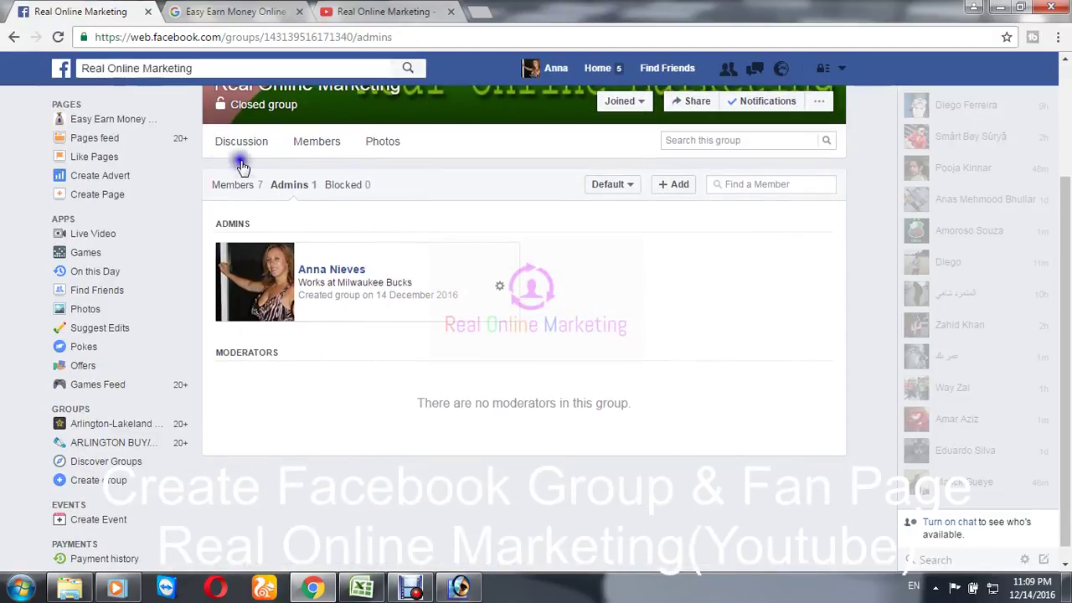
{"action": "scroll", "coordinate": [252, 243], "scroll_direction": "up", "scroll_amount": 2}
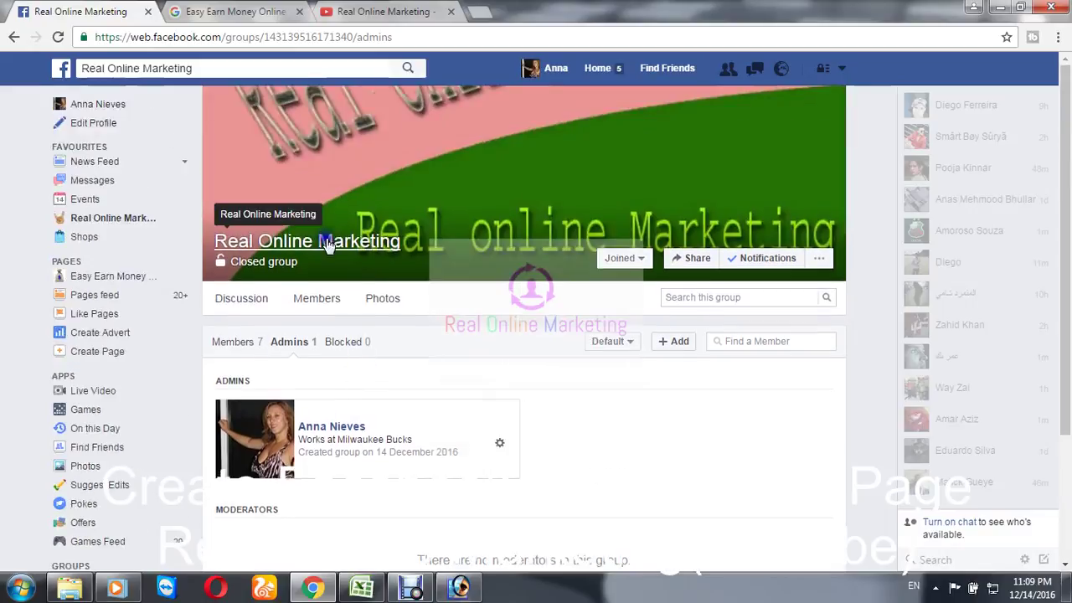
{"action": "left_click", "coordinate": [251, 298]}
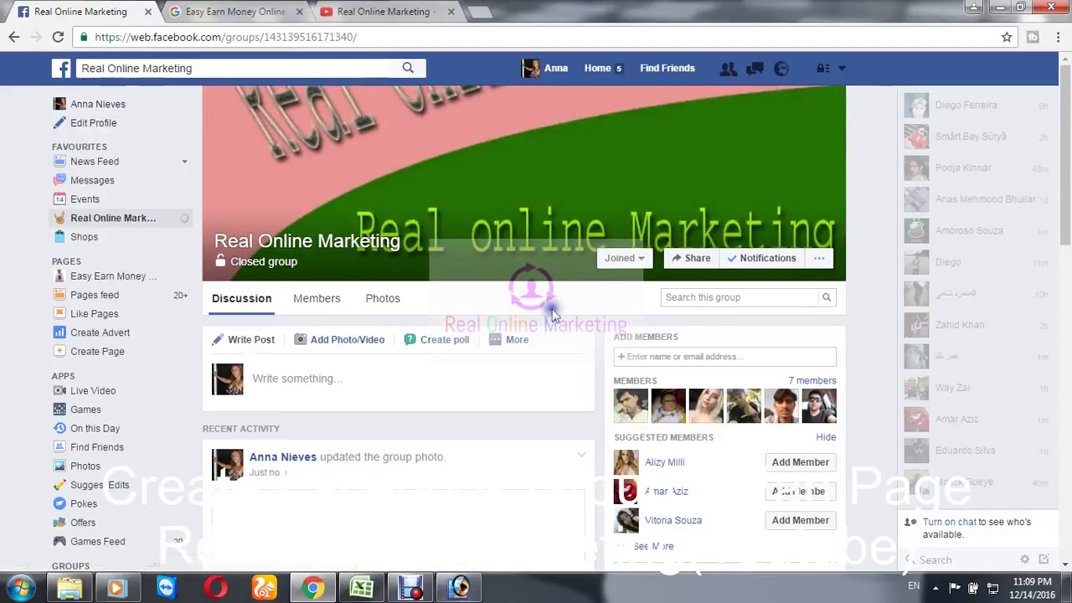
- Add four people from the suggested members to the Real Online Marketing group
{"action": "scroll", "coordinate": [737, 368], "scroll_direction": "down", "scroll_amount": 1}
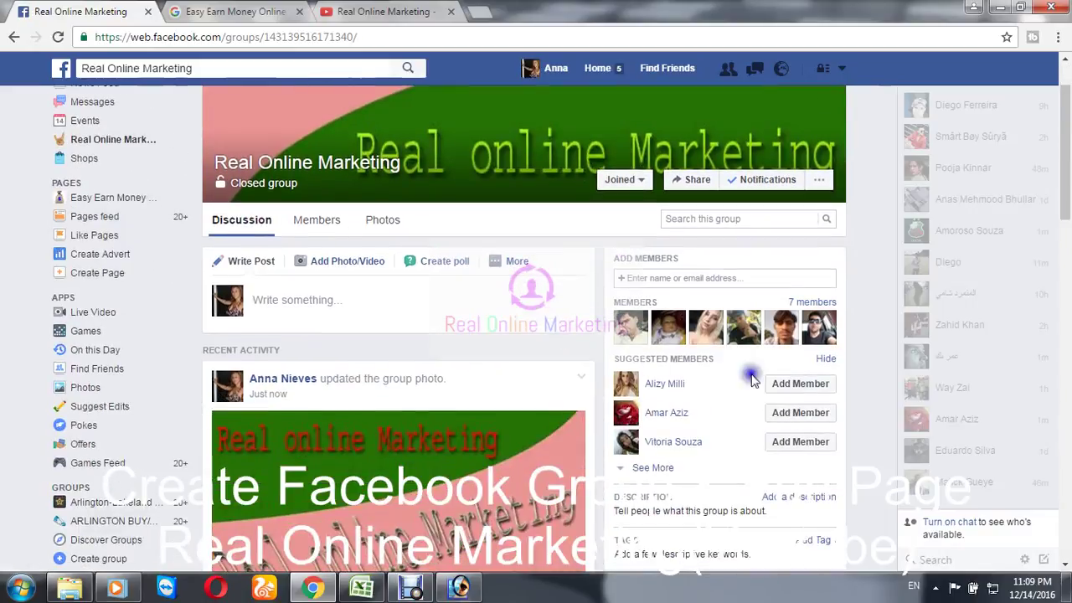
{"action": "left_click", "coordinate": [803, 412]}
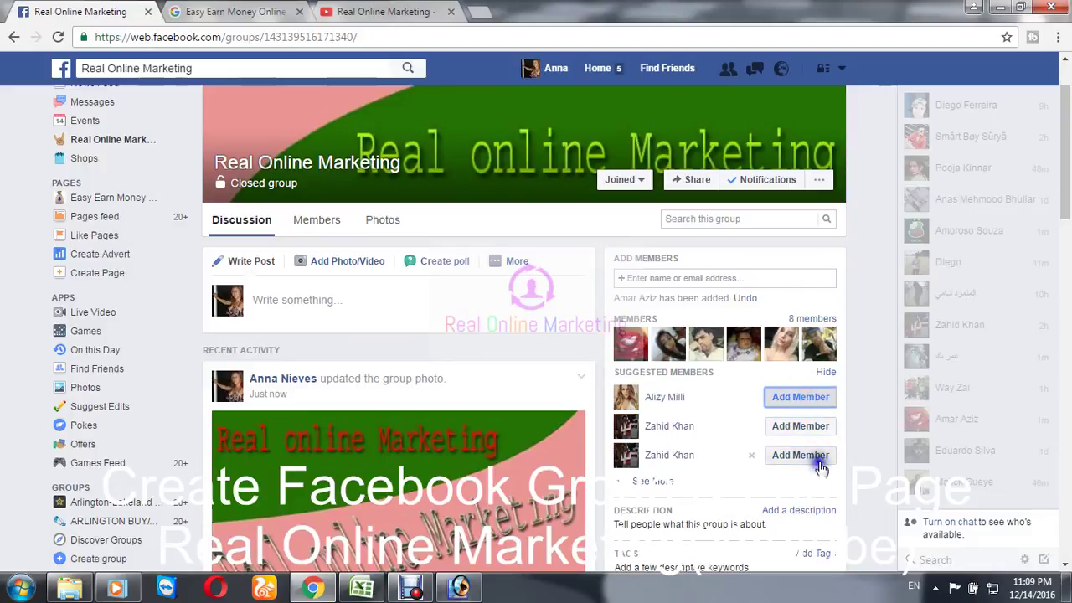
{"action": "left_click", "coordinate": [818, 454]}
{"action": "left_click", "coordinate": [816, 426]}
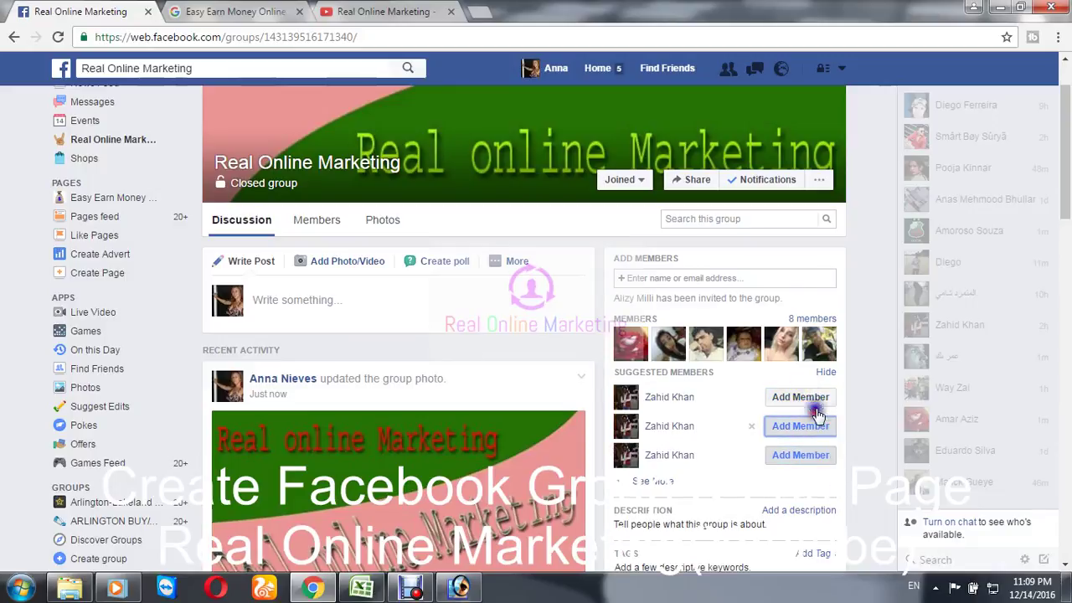
{"action": "left_click", "coordinate": [817, 399]}
{"action": "left_click", "coordinate": [854, 310]}
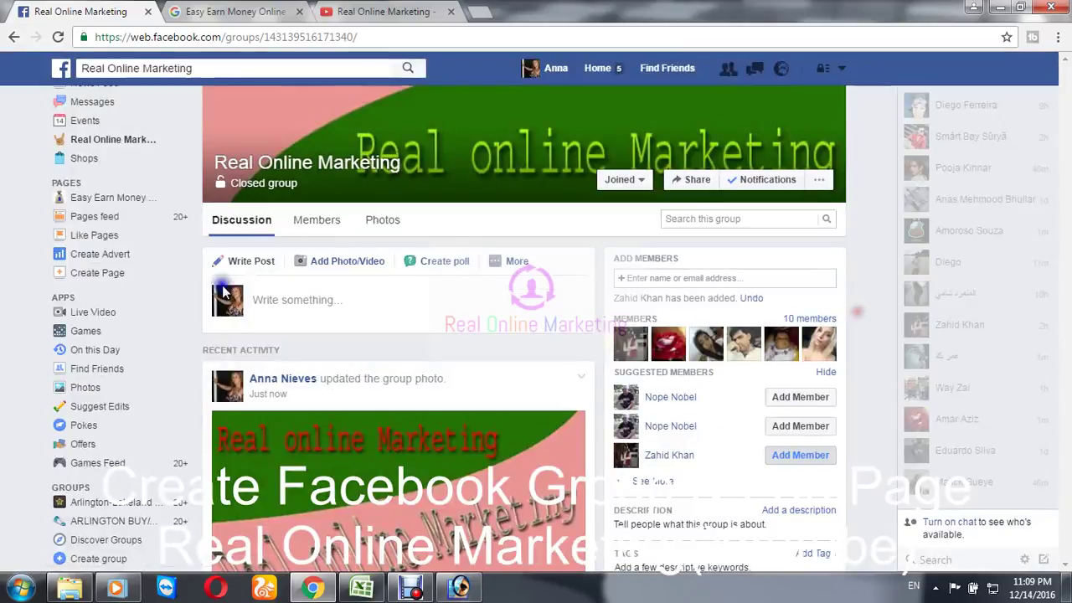
- Examine the group's member list and the management options available for one of its members
{"action": "left_click", "coordinate": [327, 222]}
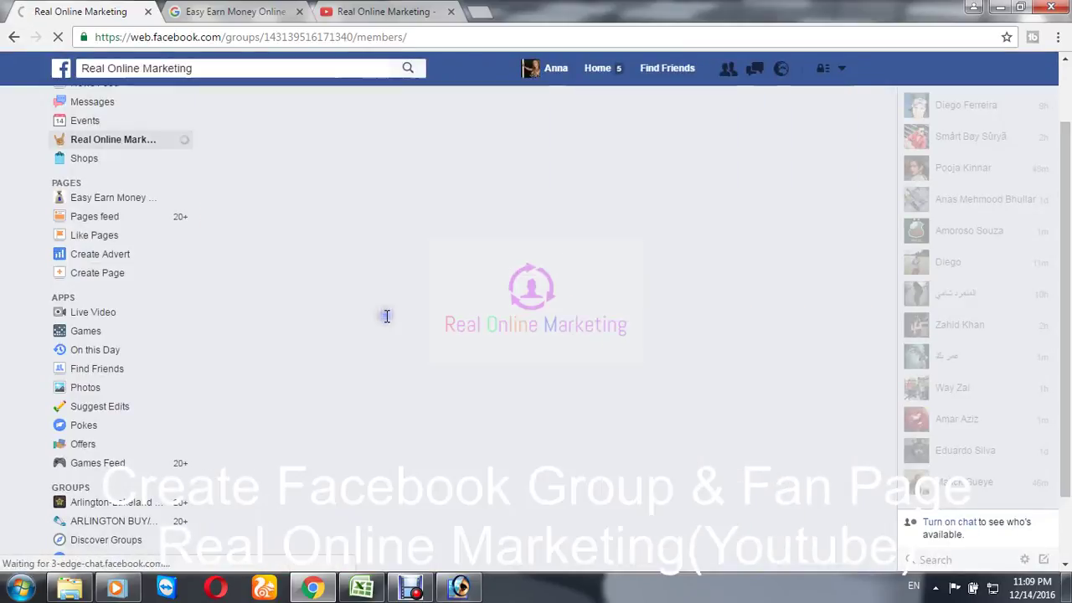
{"action": "scroll", "coordinate": [502, 290], "scroll_direction": "down", "scroll_amount": 3}
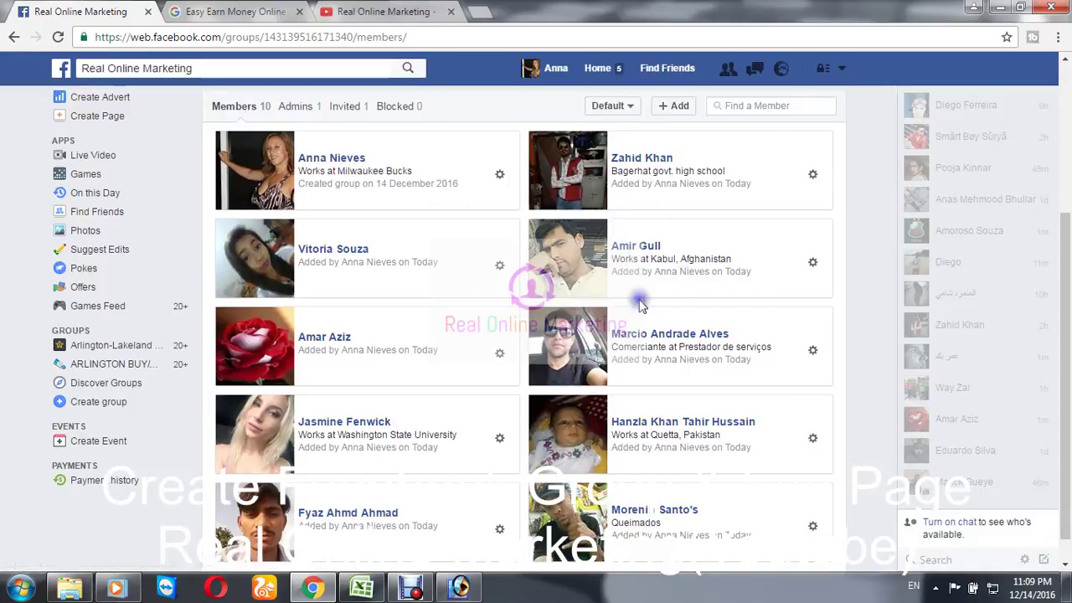
{"action": "left_click", "coordinate": [812, 262]}
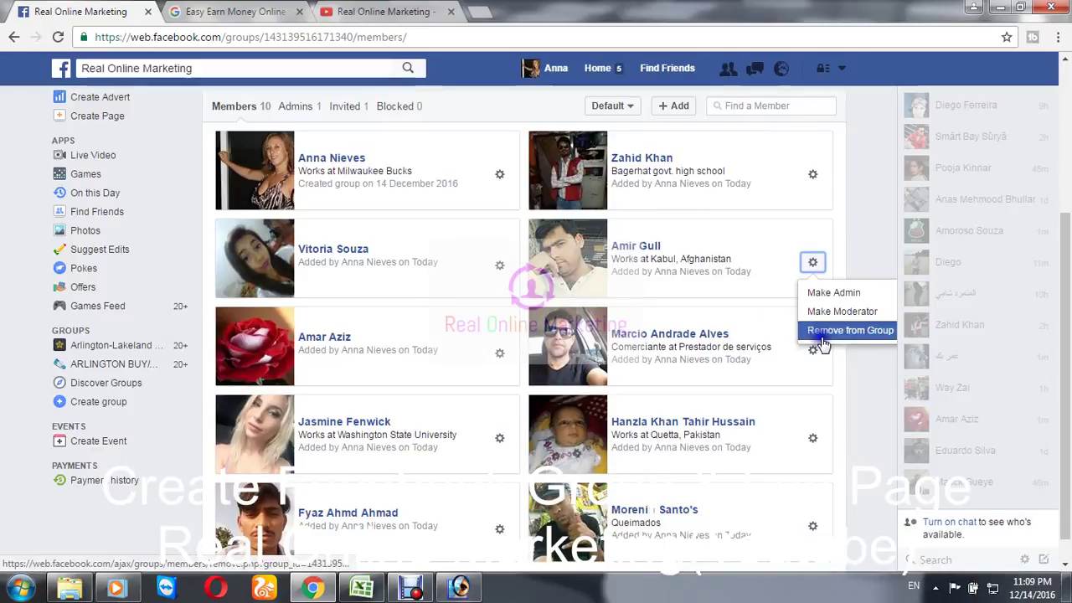
{"action": "left_click", "coordinate": [467, 288]}
{"action": "scroll", "coordinate": [806, 387], "scroll_direction": "up", "scroll_amount": 3}
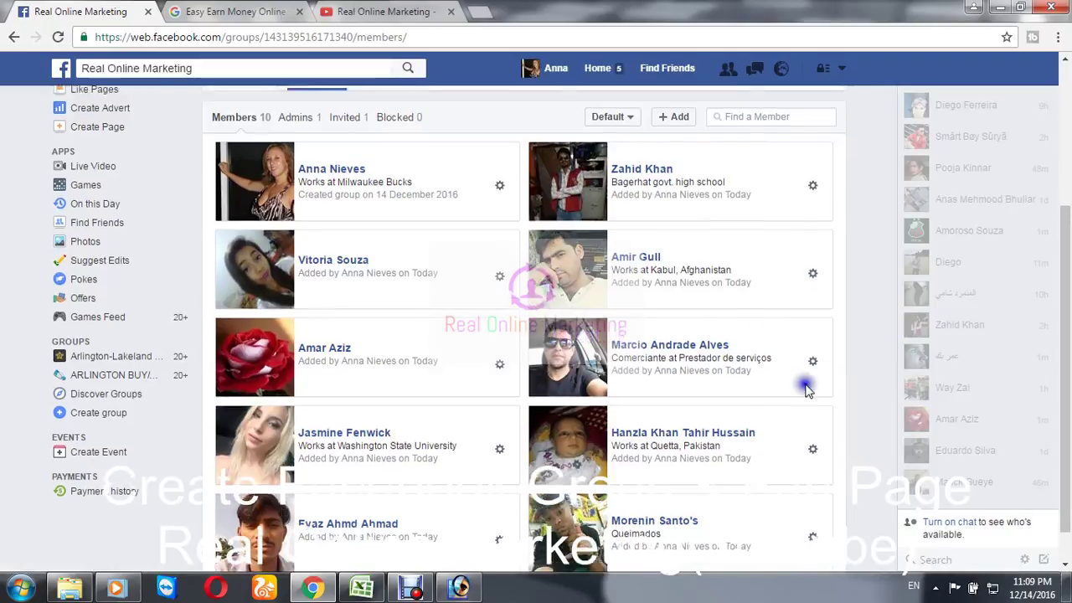
- Return to the group's discussion and look over the recent activity and the additional post types
{"action": "left_click", "coordinate": [327, 241]}
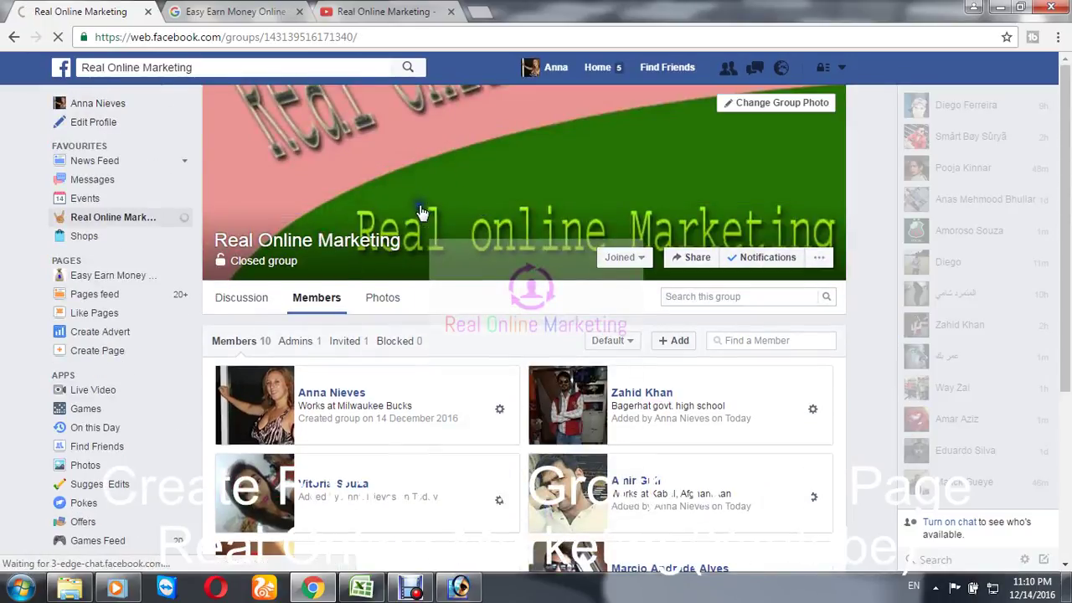
{"action": "left_click", "coordinate": [251, 298]}
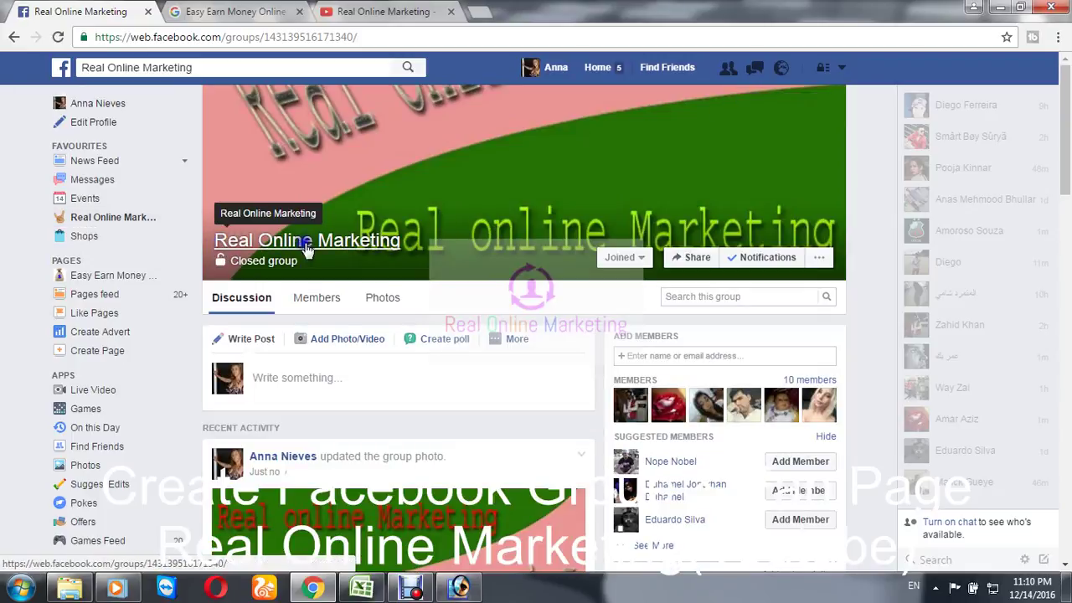
{"action": "scroll", "coordinate": [408, 258], "scroll_direction": "down", "scroll_amount": 4}
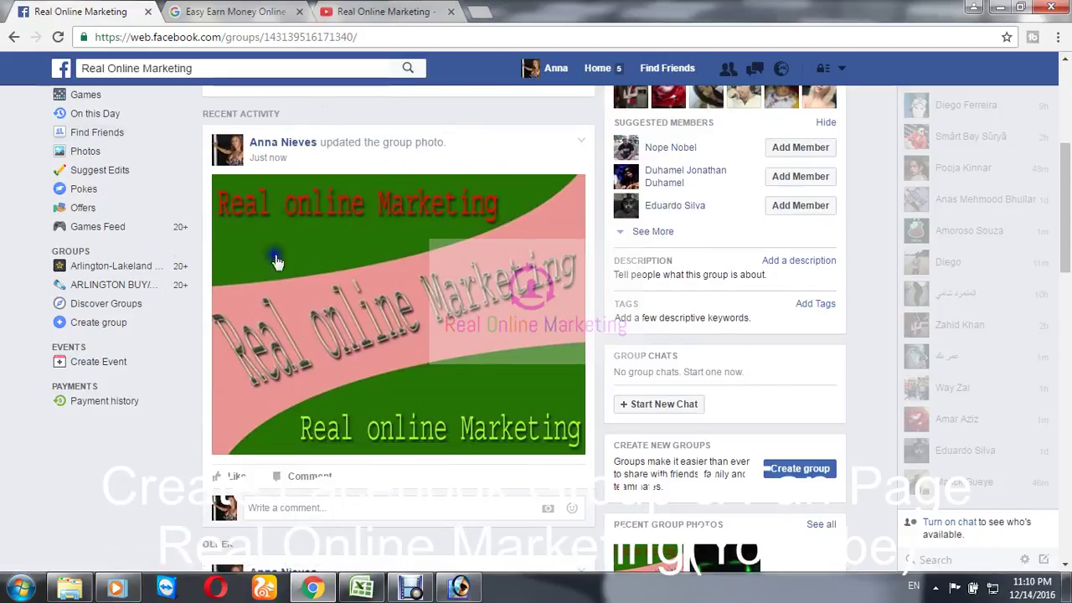
{"action": "scroll", "coordinate": [276, 262], "scroll_direction": "up", "scroll_amount": 4}
{"action": "left_click", "coordinate": [517, 339]}
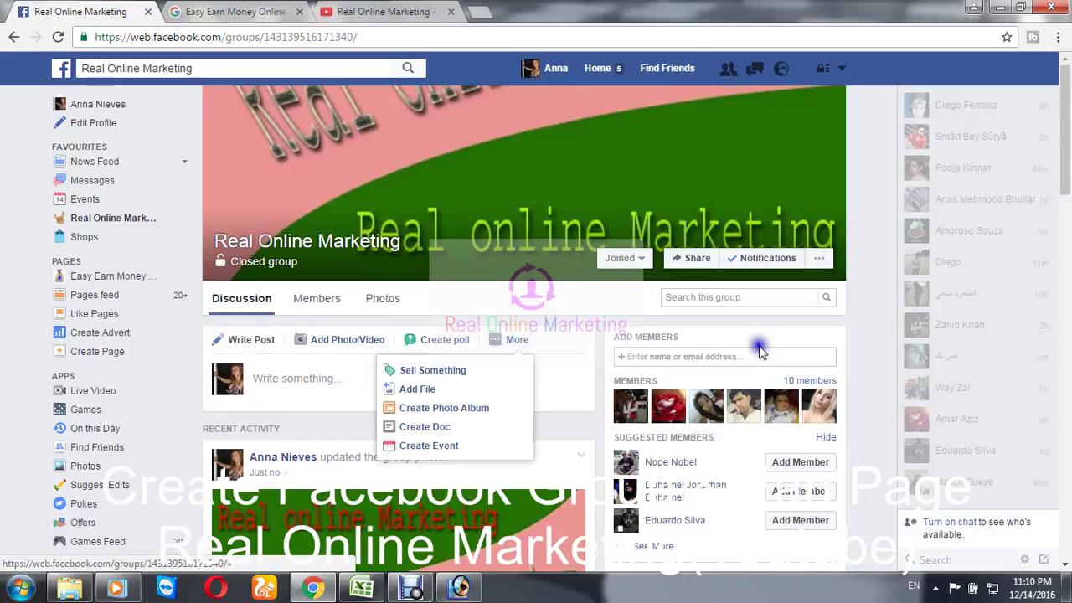
- Add the three people shown as suggested members to the Real Online Marketing group
{"action": "scroll", "coordinate": [759, 350], "scroll_direction": "down", "scroll_amount": 1}
{"action": "left_click", "coordinate": [820, 435]}
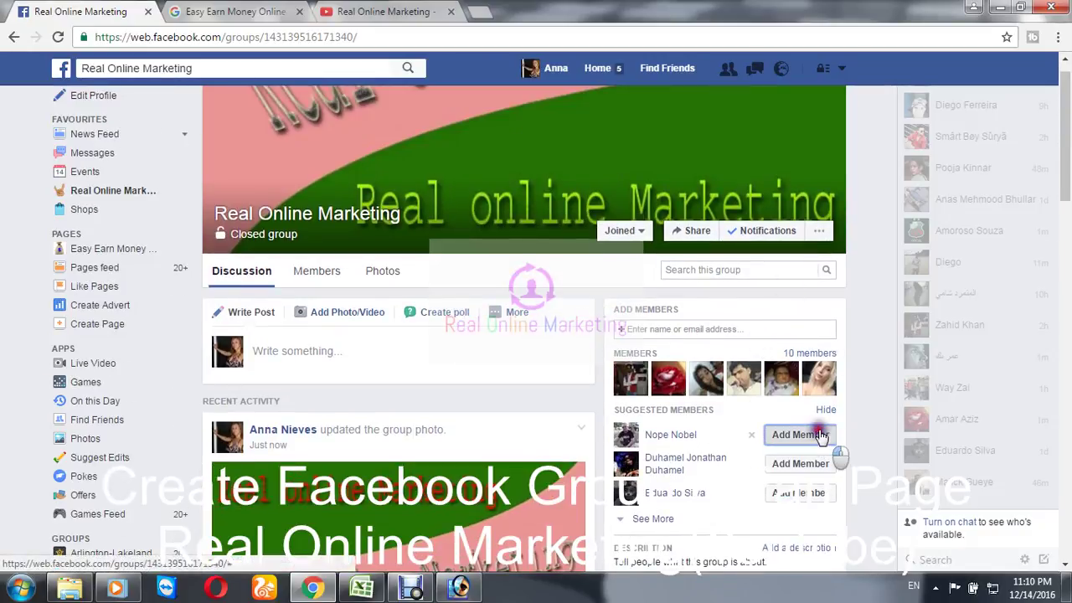
{"action": "left_click", "coordinate": [816, 493]}
{"action": "scroll", "coordinate": [4, 364], "scroll_direction": "down", "scroll_amount": 1}
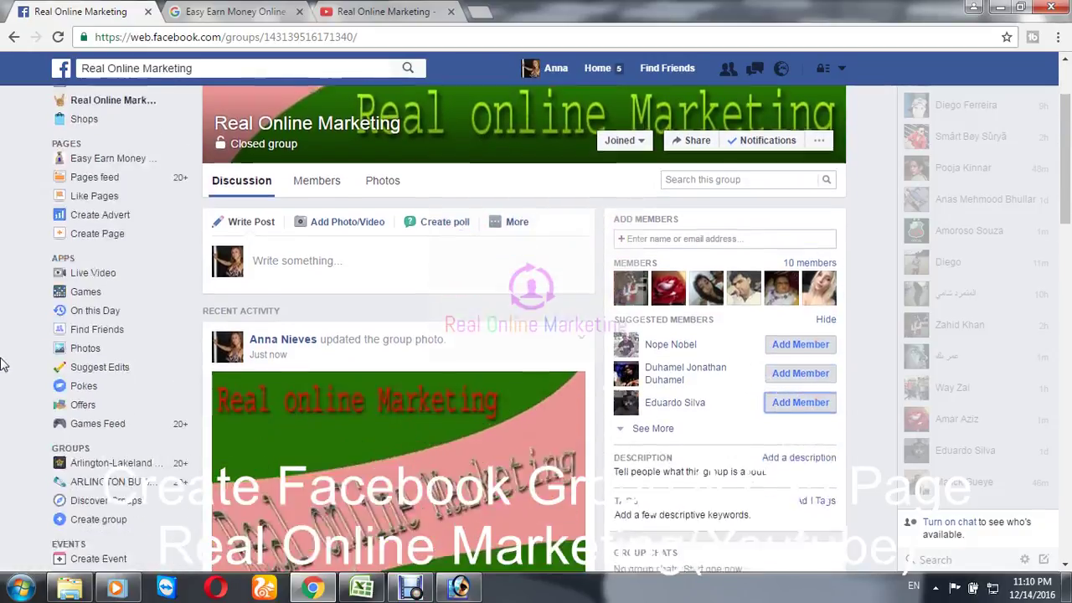
- Look over the group's post composer and discussion page, and return to the home news feed
{"action": "scroll", "coordinate": [371, 430], "scroll_direction": "up", "scroll_amount": 2}
{"action": "left_click", "coordinate": [378, 378]}
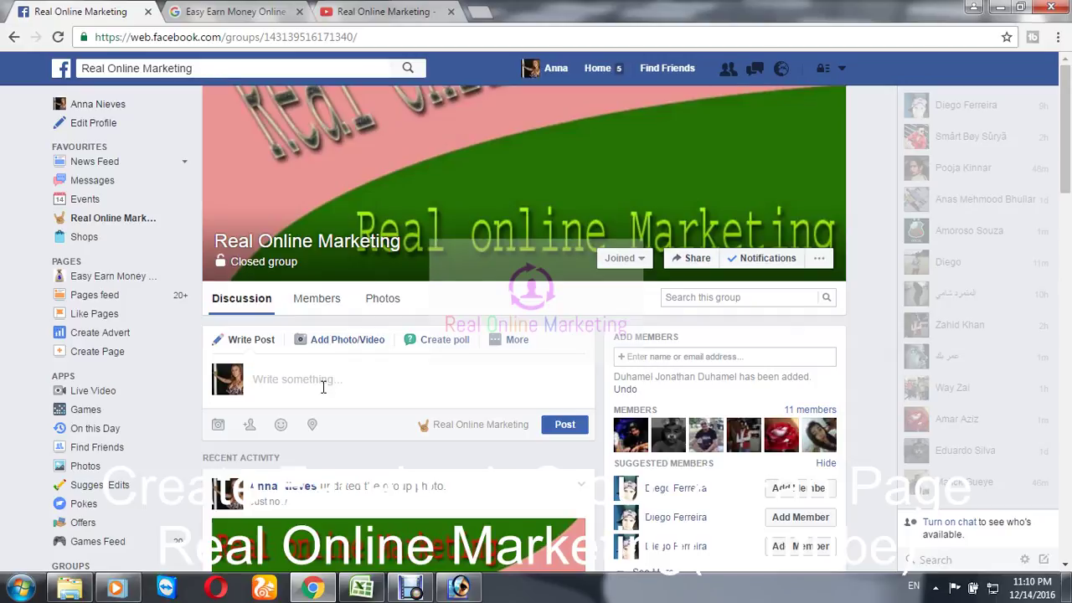
{"action": "scroll", "coordinate": [318, 381], "scroll_direction": "down", "scroll_amount": 2}
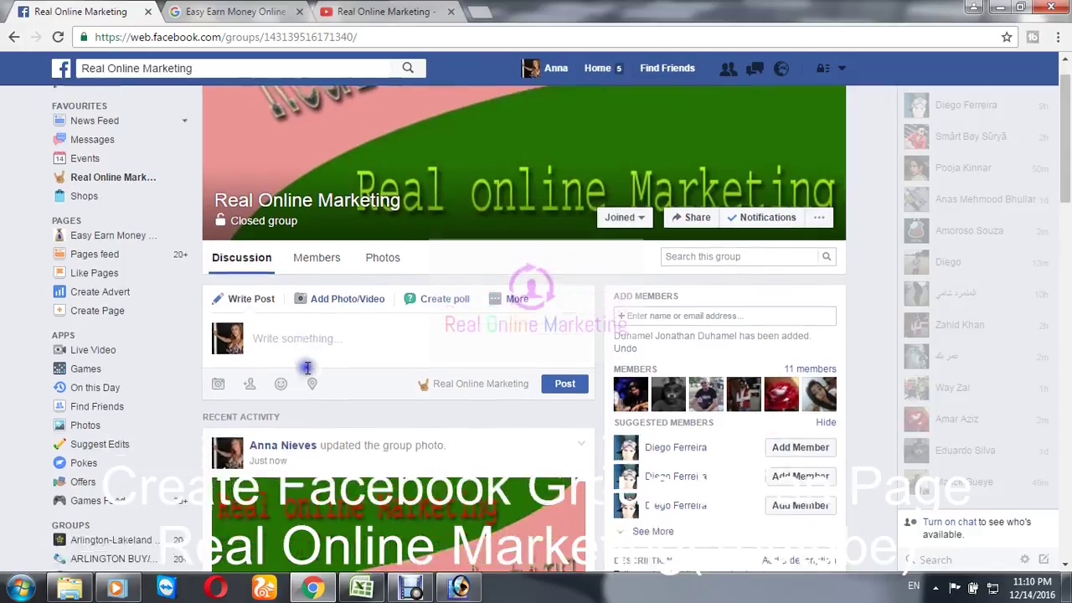
{"action": "scroll", "coordinate": [310, 369], "scroll_direction": "up", "scroll_amount": 2}
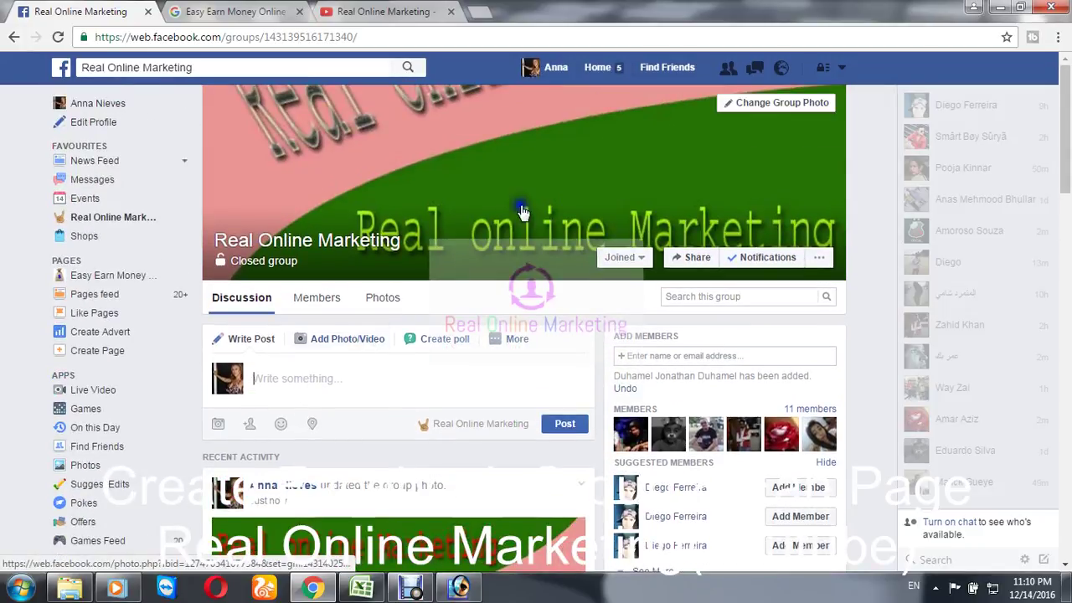
{"action": "left_click", "coordinate": [596, 68]}
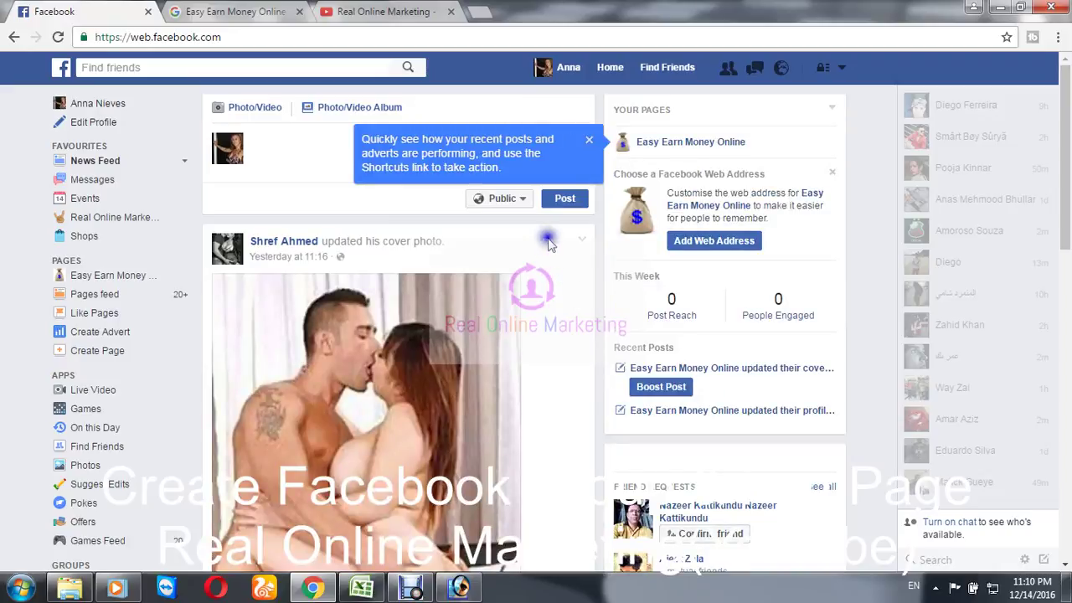
- Minimize the browser and Photoshop windows and open the desktop's context menu
{"action": "left_click", "coordinate": [998, 9]}
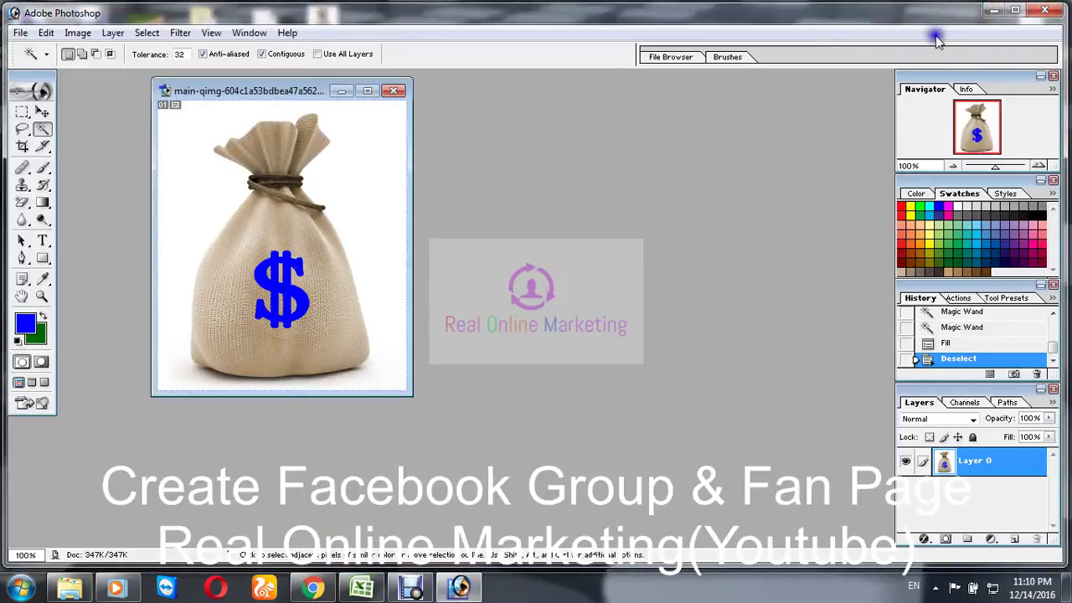
{"action": "left_click", "coordinate": [989, 11]}
{"action": "right_click", "coordinate": [567, 128]}
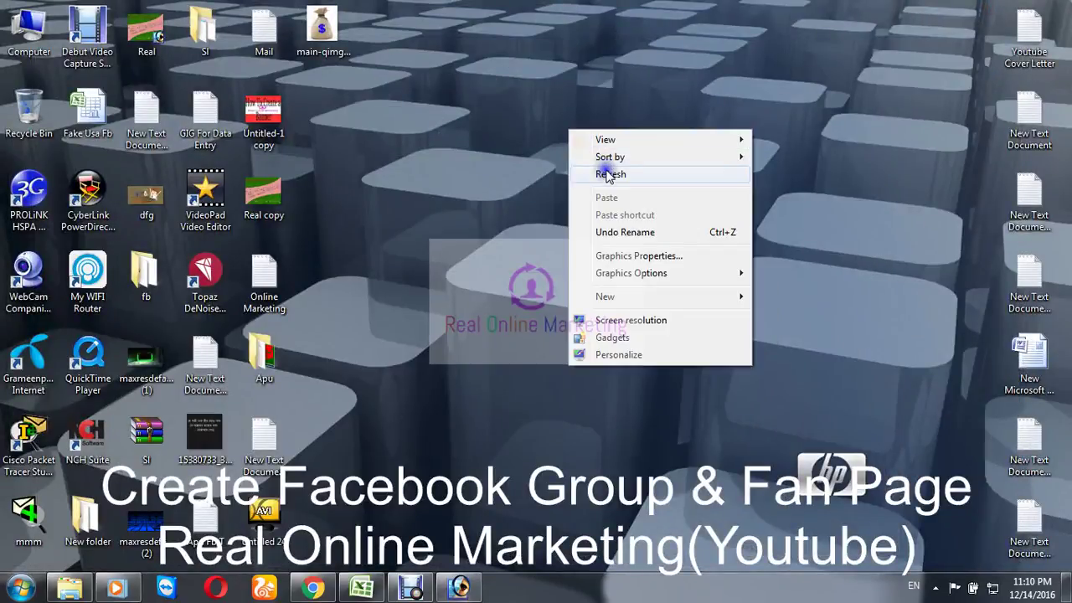